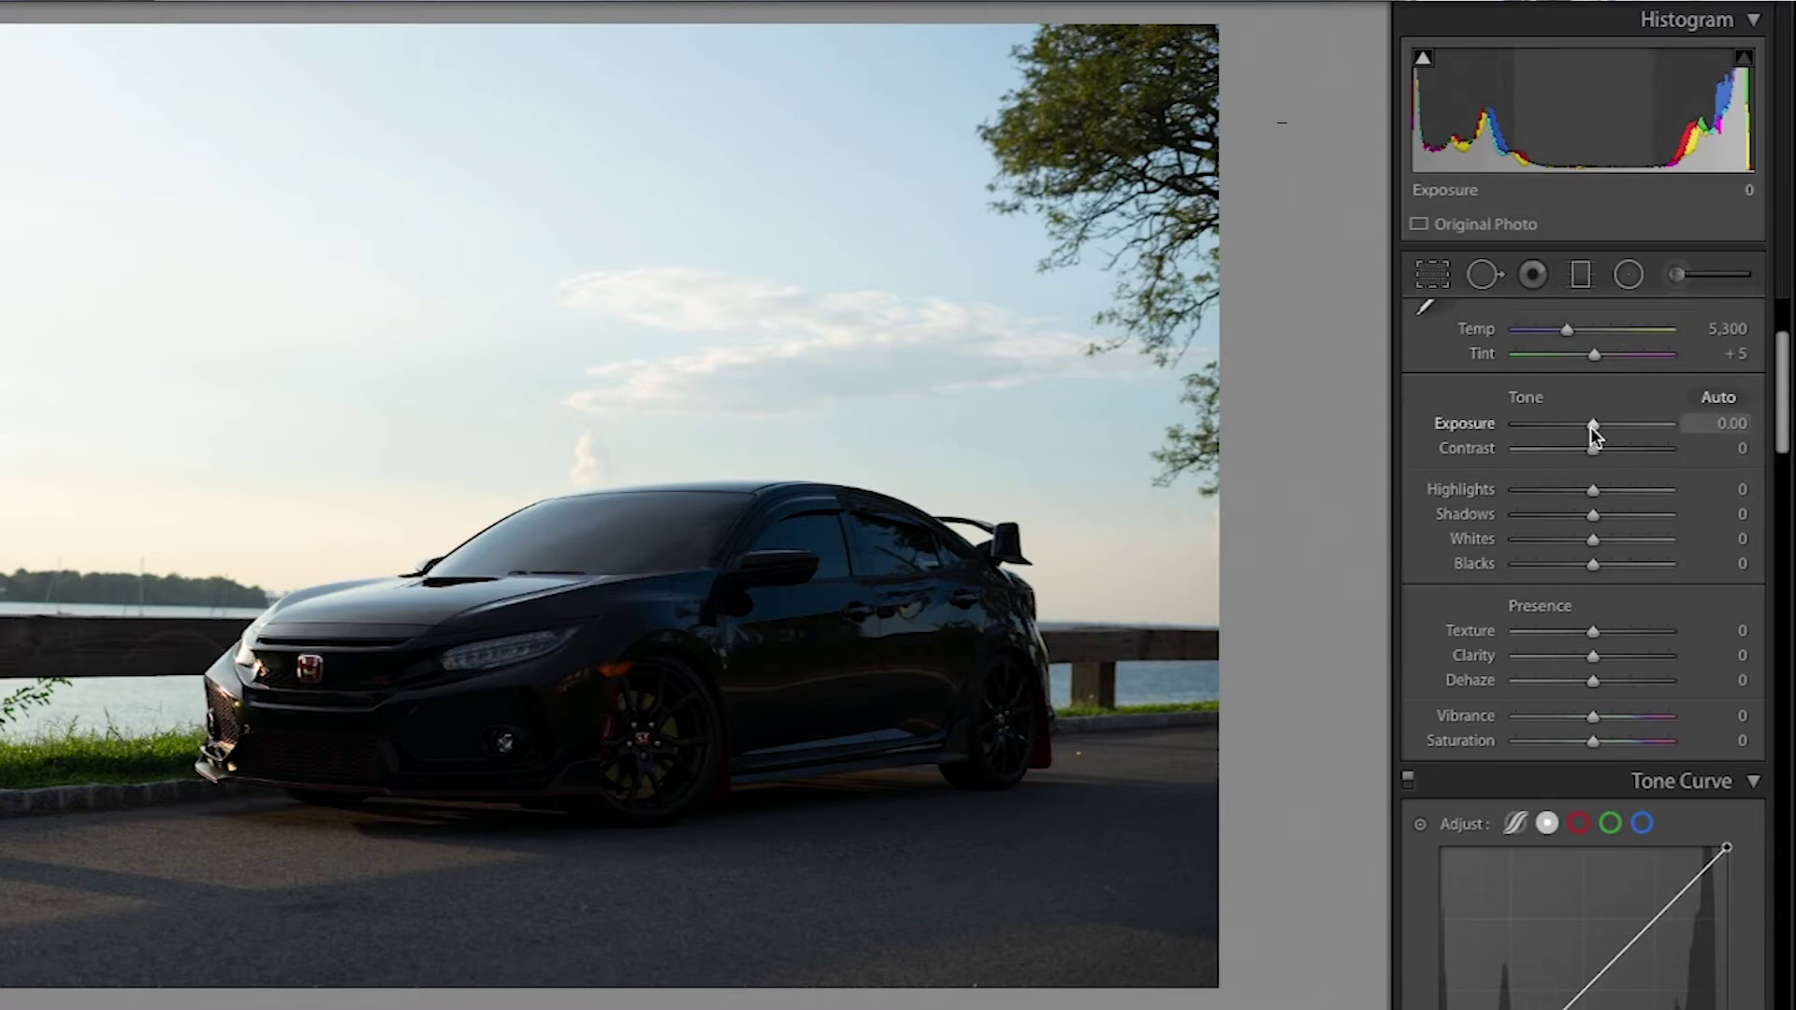
Adjust the photo's basic tone with Exposure at +0.90, Highlights at −100 and Shadows at +36
{"action": "left_click_drag", "start_coordinate": [1592, 427], "coordinate": [1605, 424]}
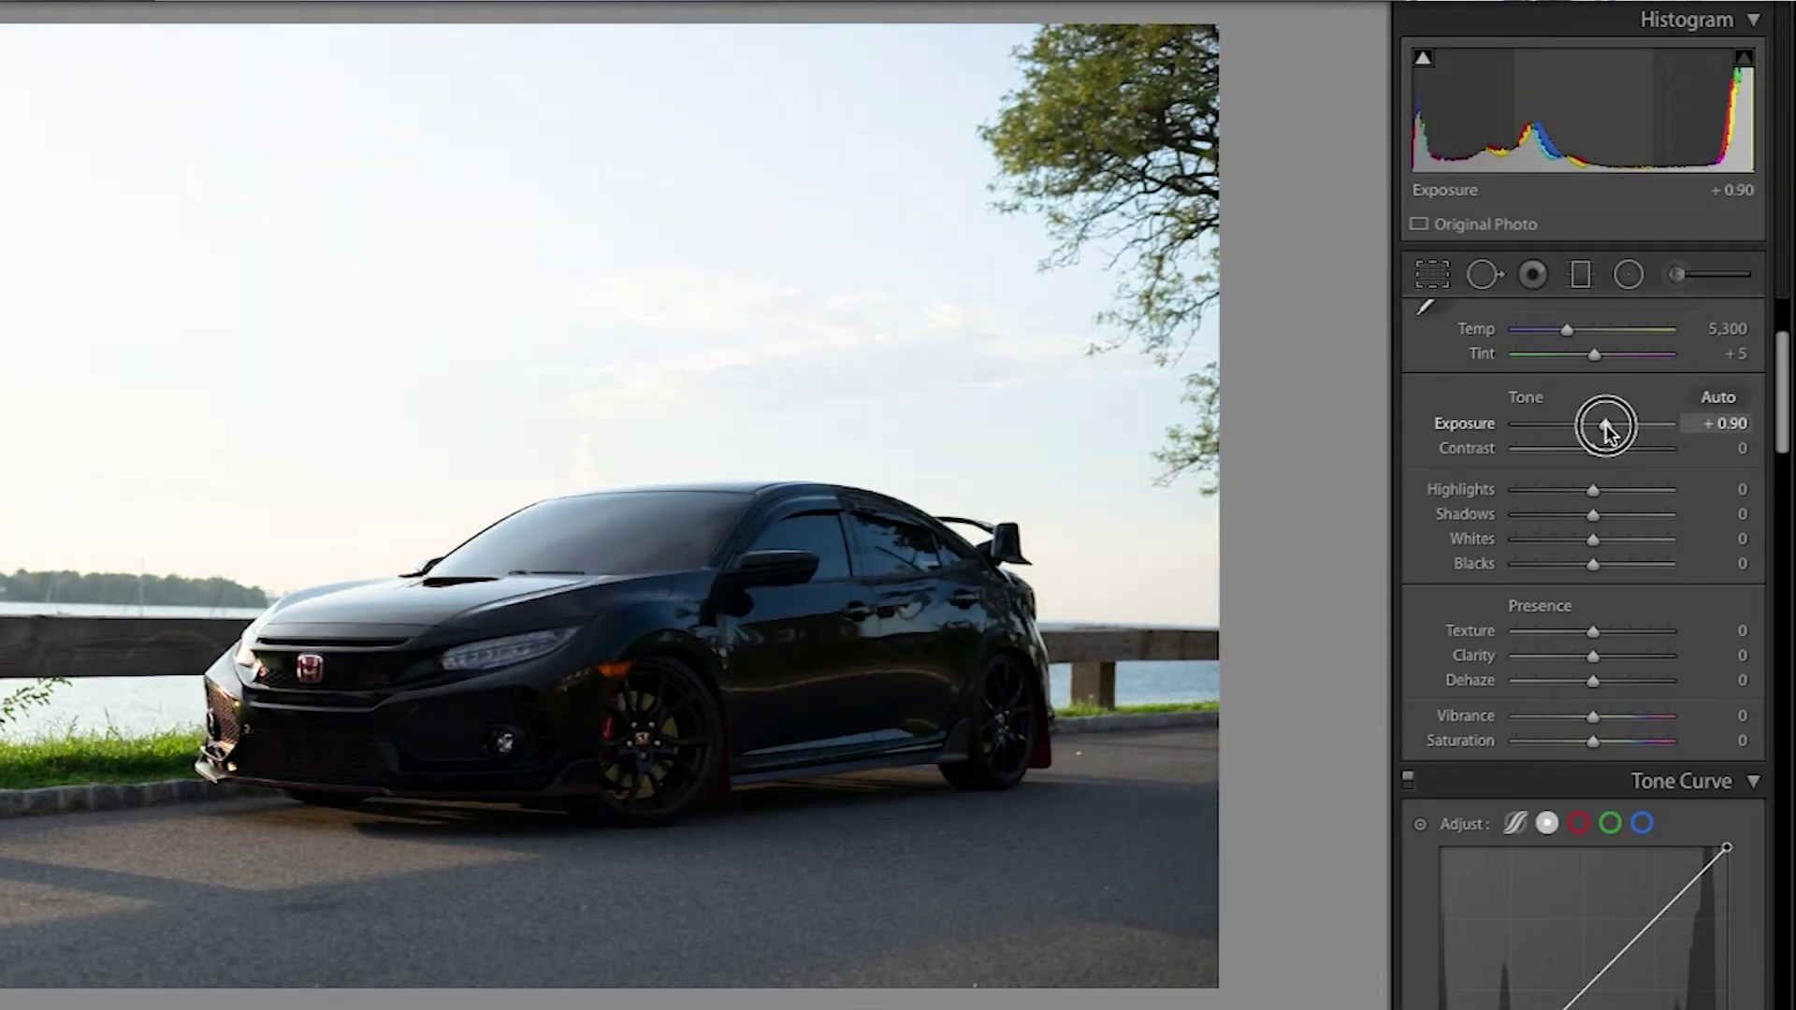
{"action": "left_click_drag", "start_coordinate": [1606, 427], "coordinate": [1608, 426]}
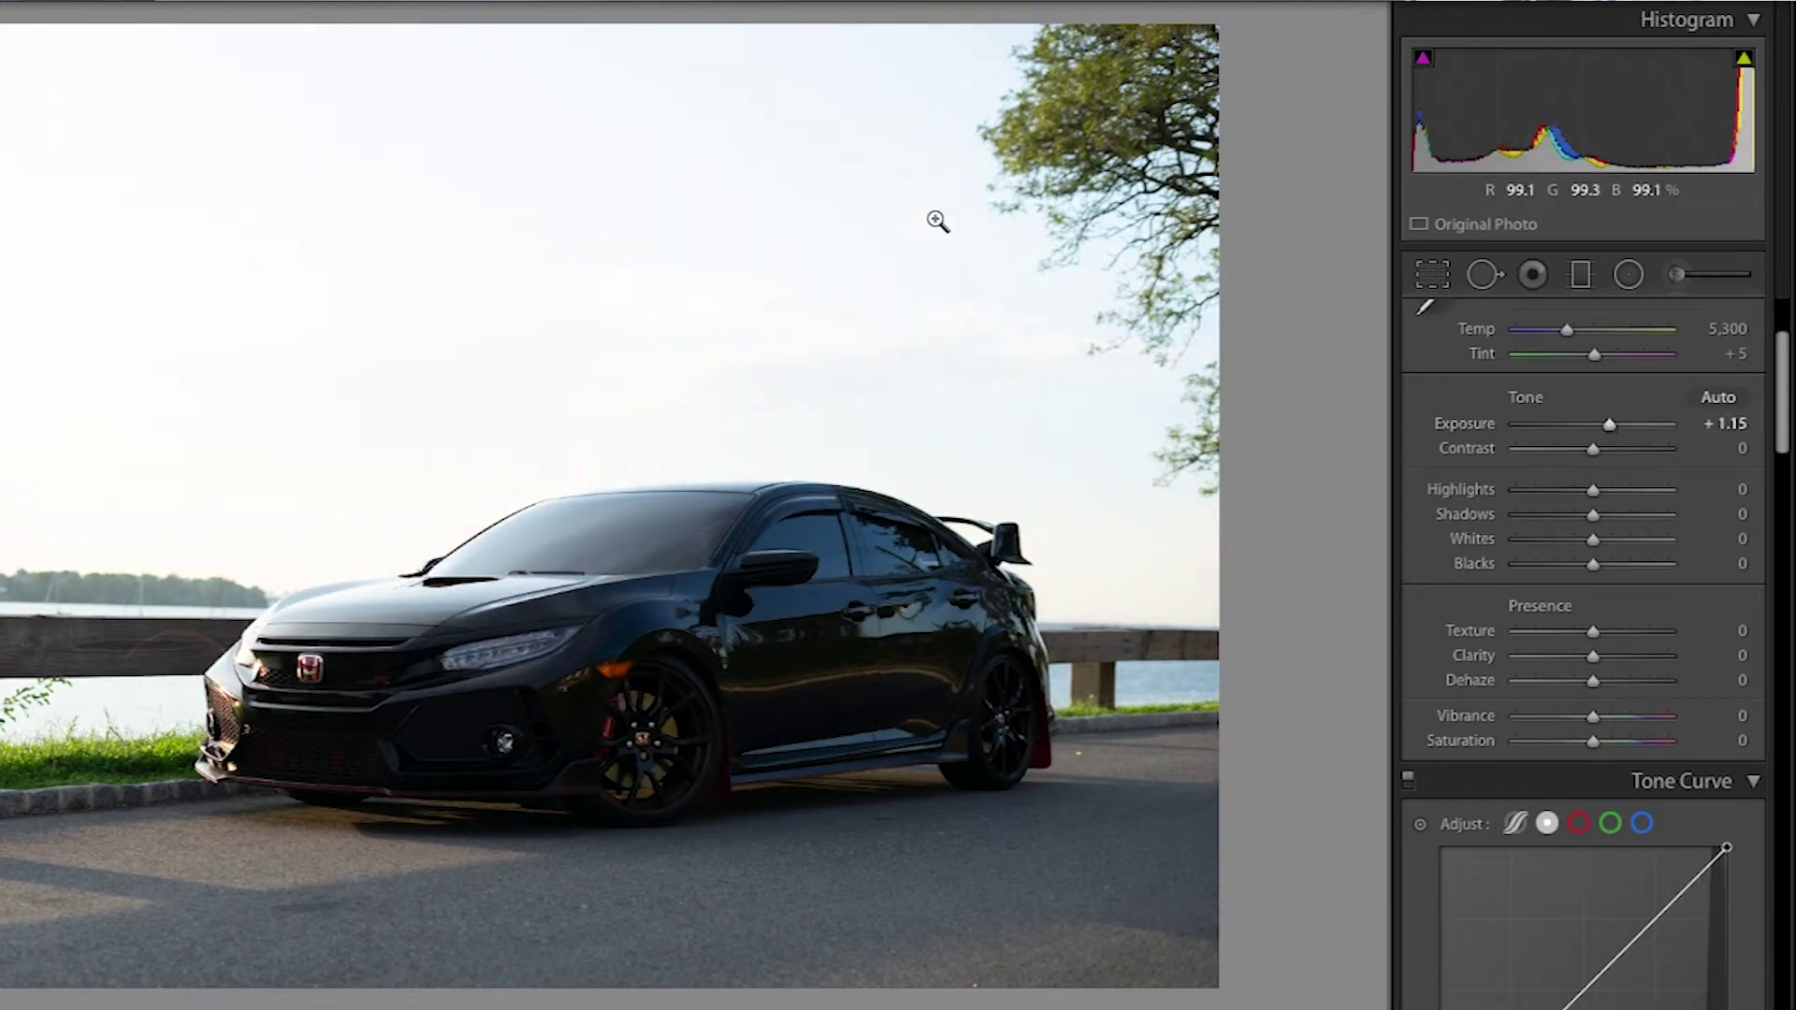
{"action": "left_click_drag", "start_coordinate": [1596, 494], "coordinate": [1447, 486]}
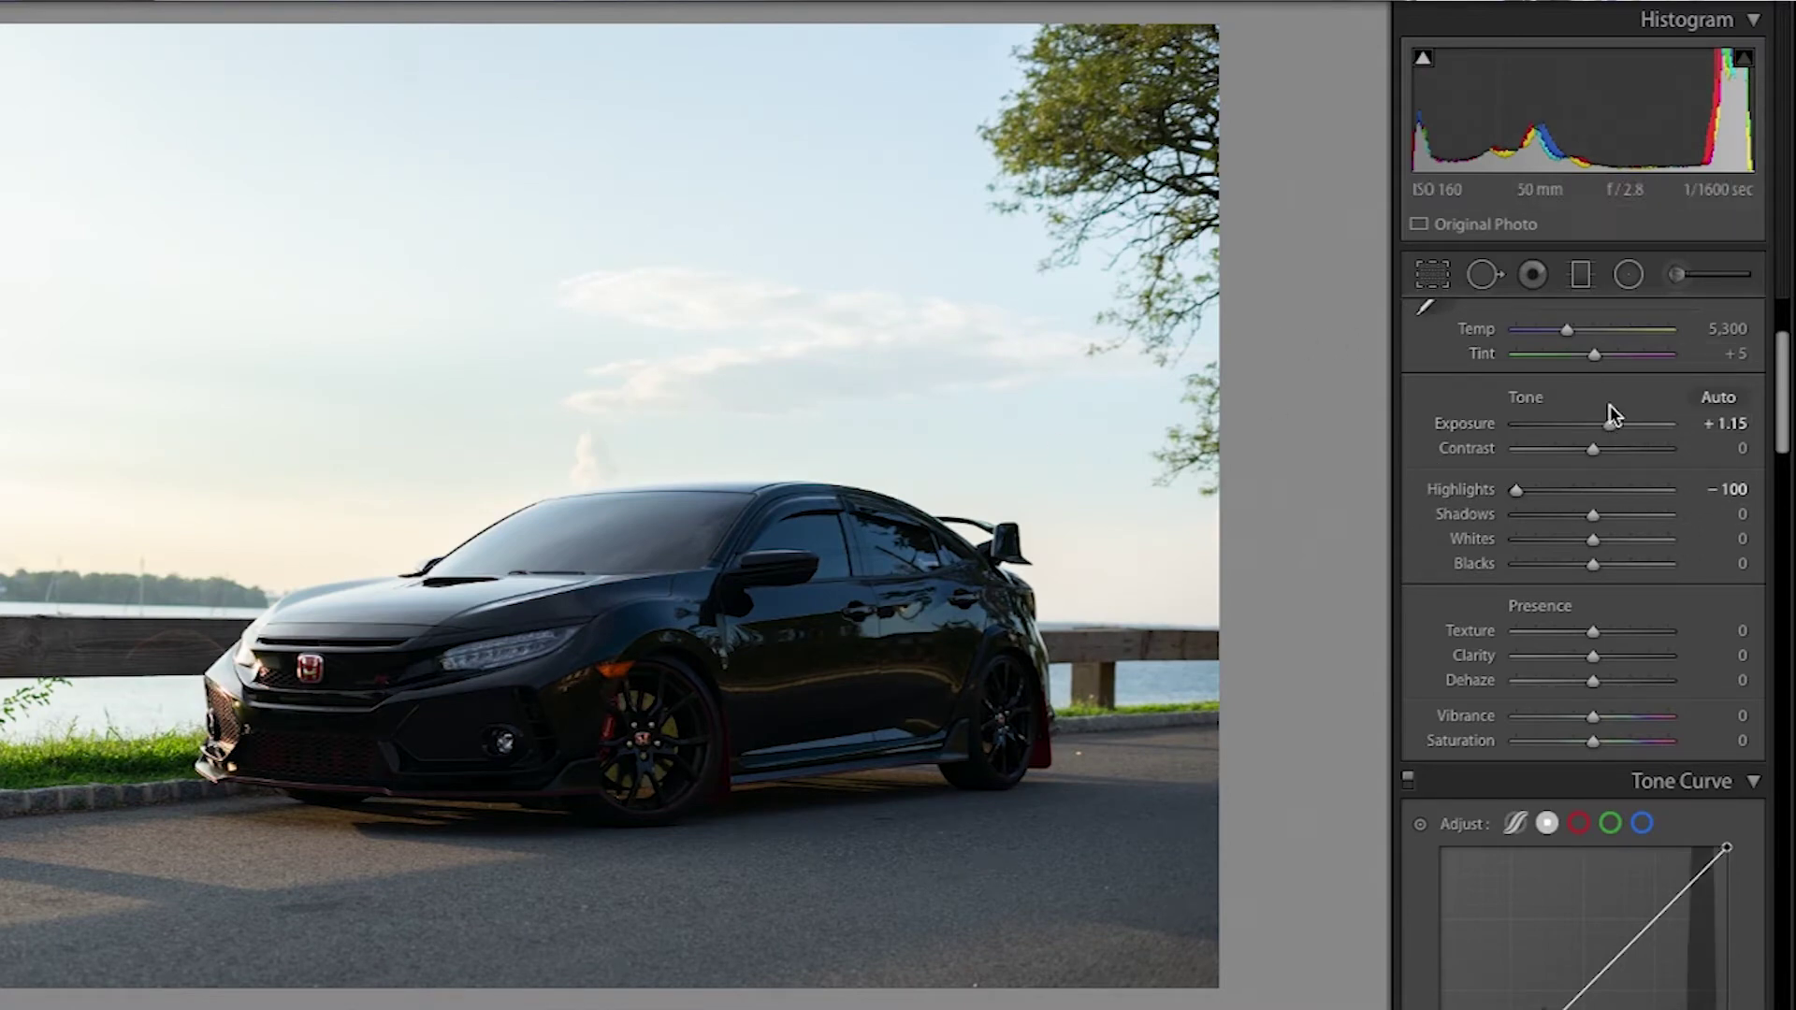
{"action": "left_click_drag", "start_coordinate": [1609, 422], "coordinate": [1605, 424]}
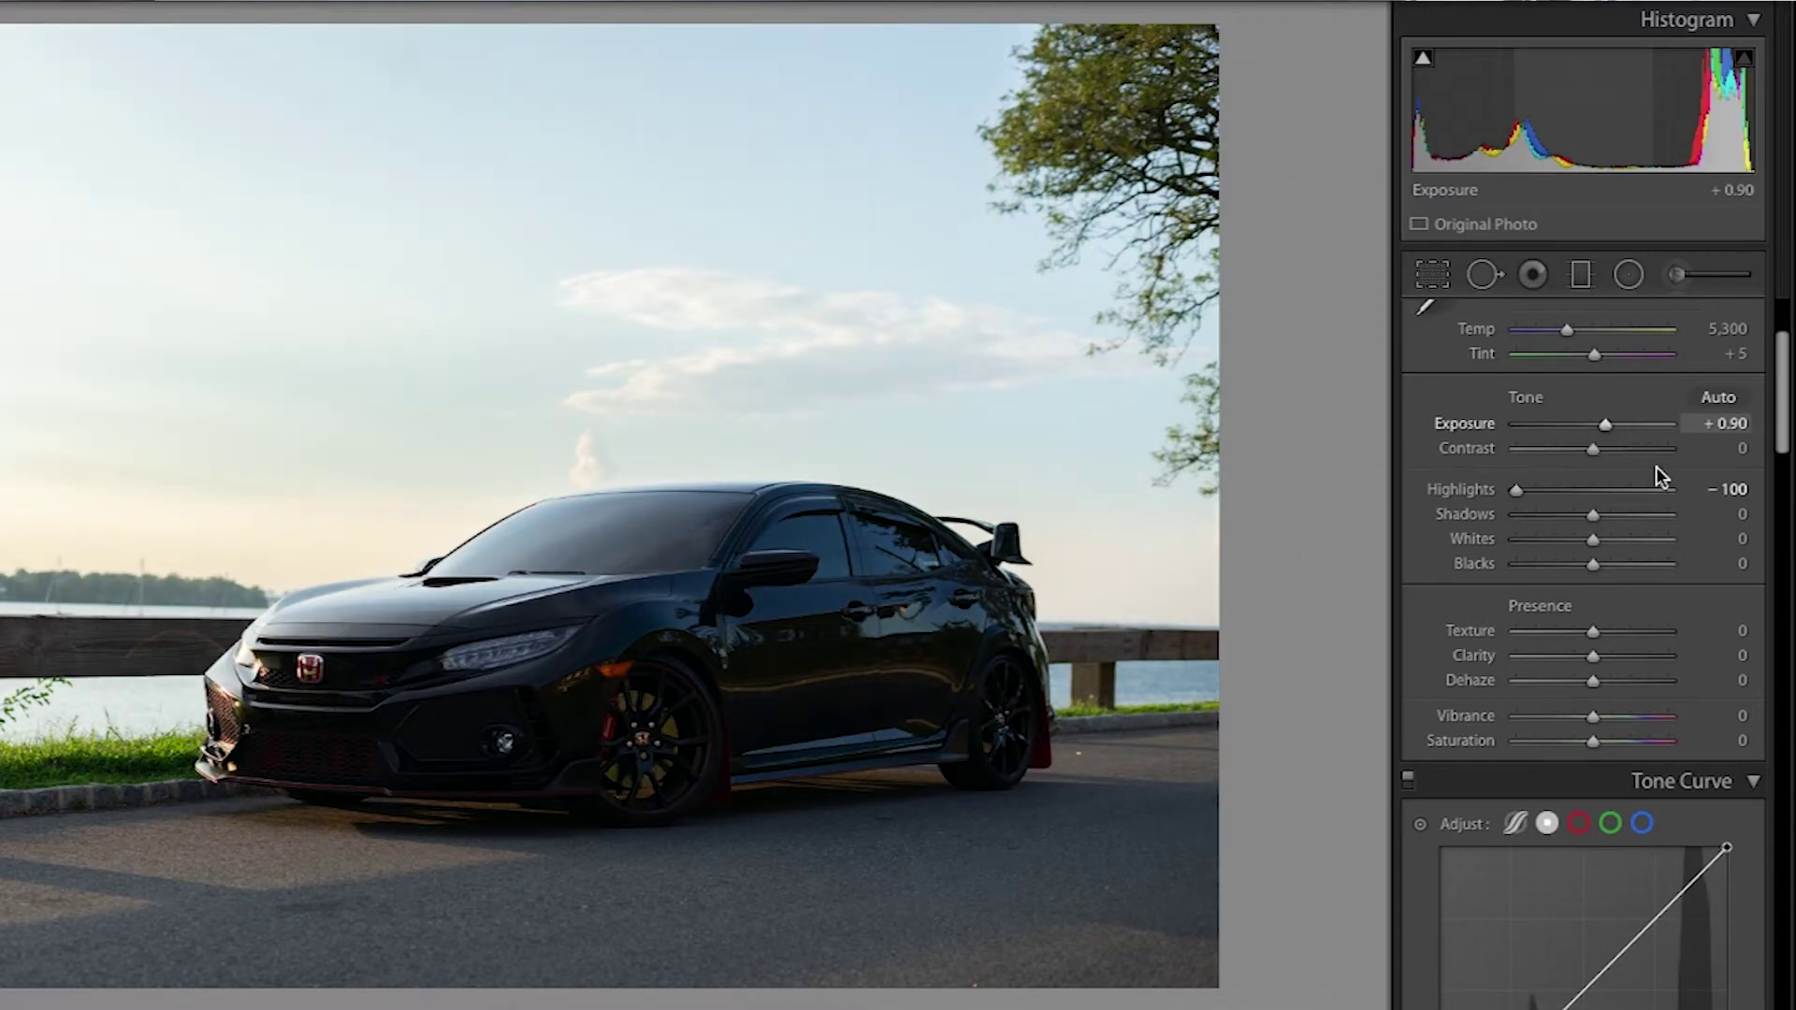
{"action": "left_click_drag", "start_coordinate": [1592, 514], "coordinate": [1619, 516]}
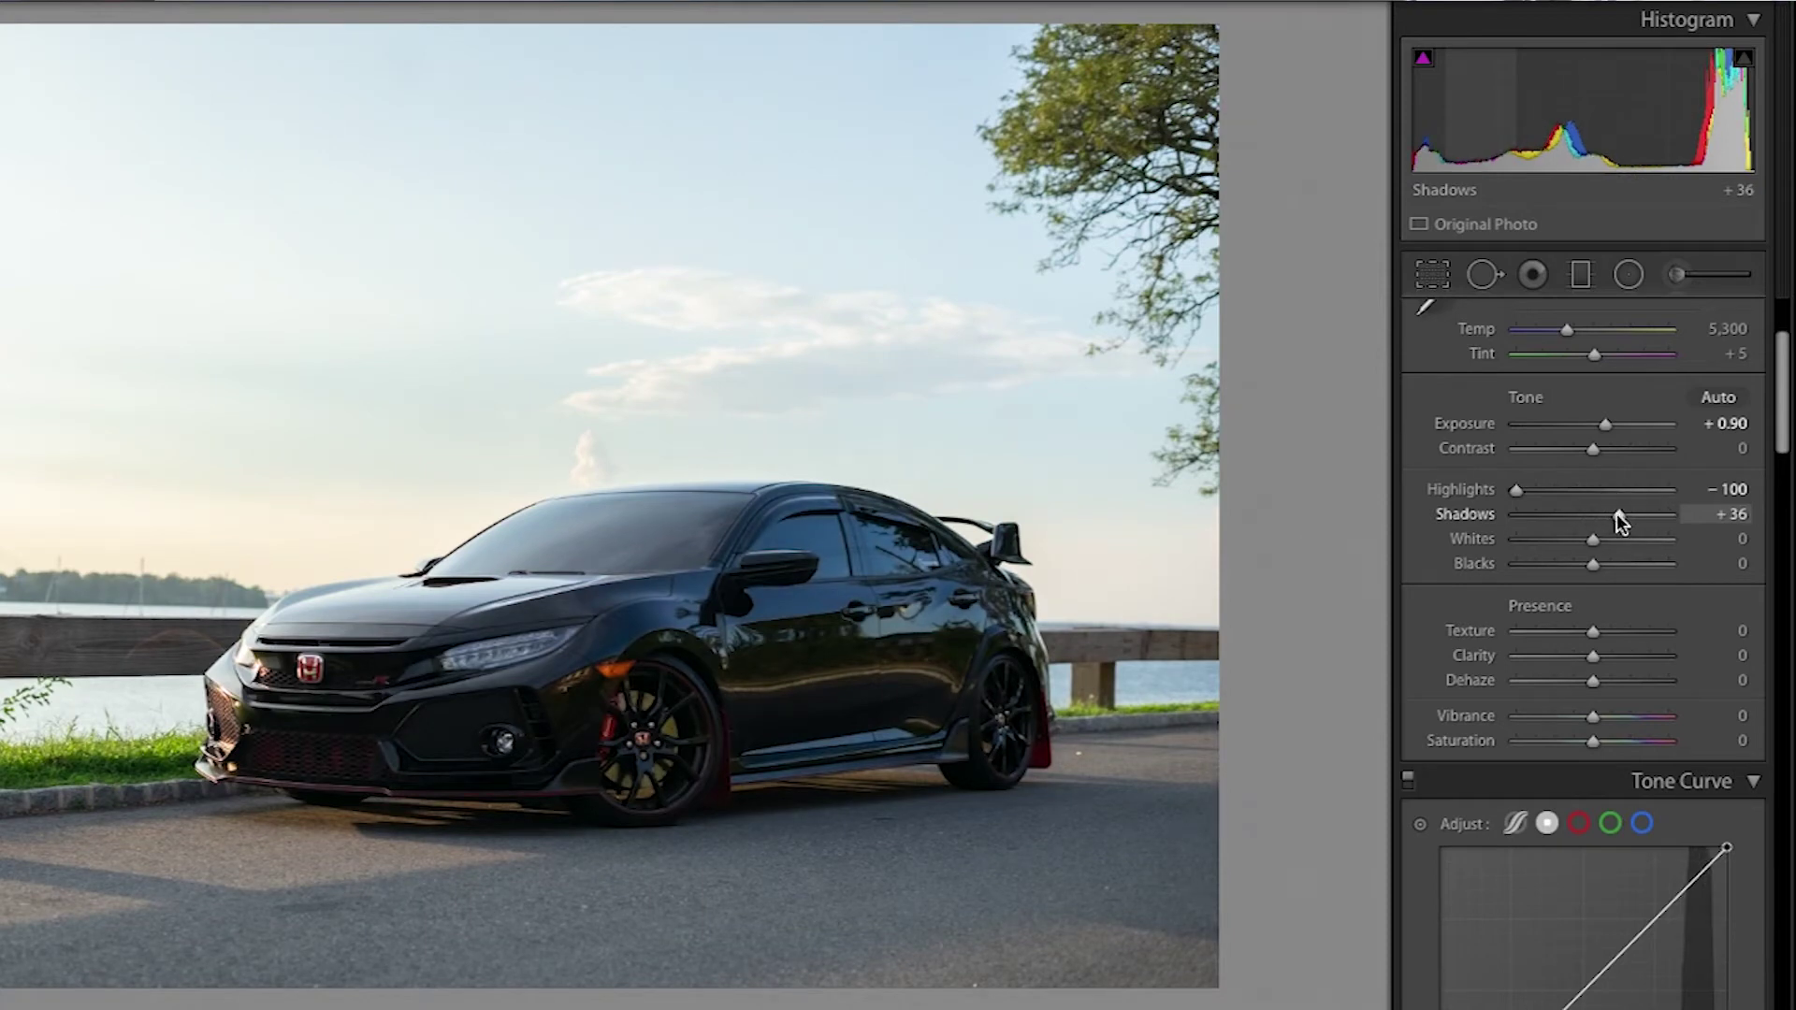
Set the photo's Clarity to +13 and Dehaze to +17
{"action": "scroll", "coordinate": [1441, 487], "scroll_direction": "down", "scroll_amount": 1}
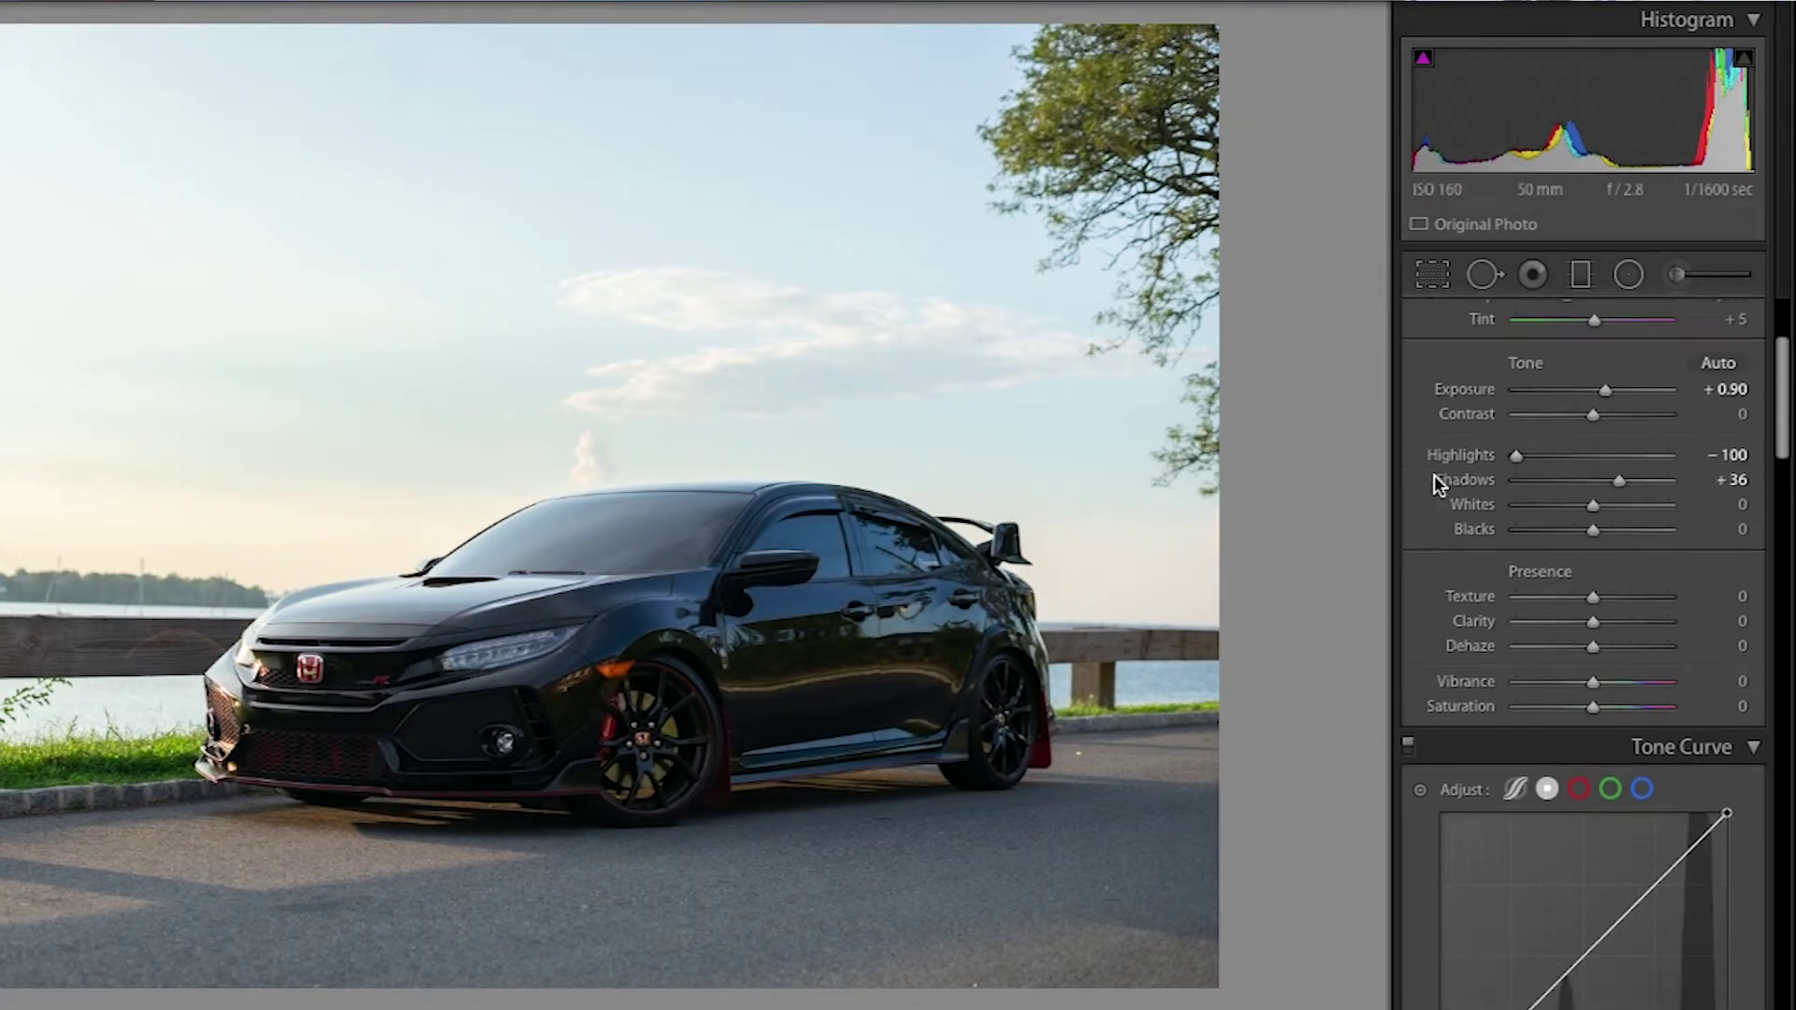
{"action": "left_click", "coordinate": [1594, 625]}
{"action": "left_click_drag", "start_coordinate": [1601, 625], "coordinate": [1604, 649]}
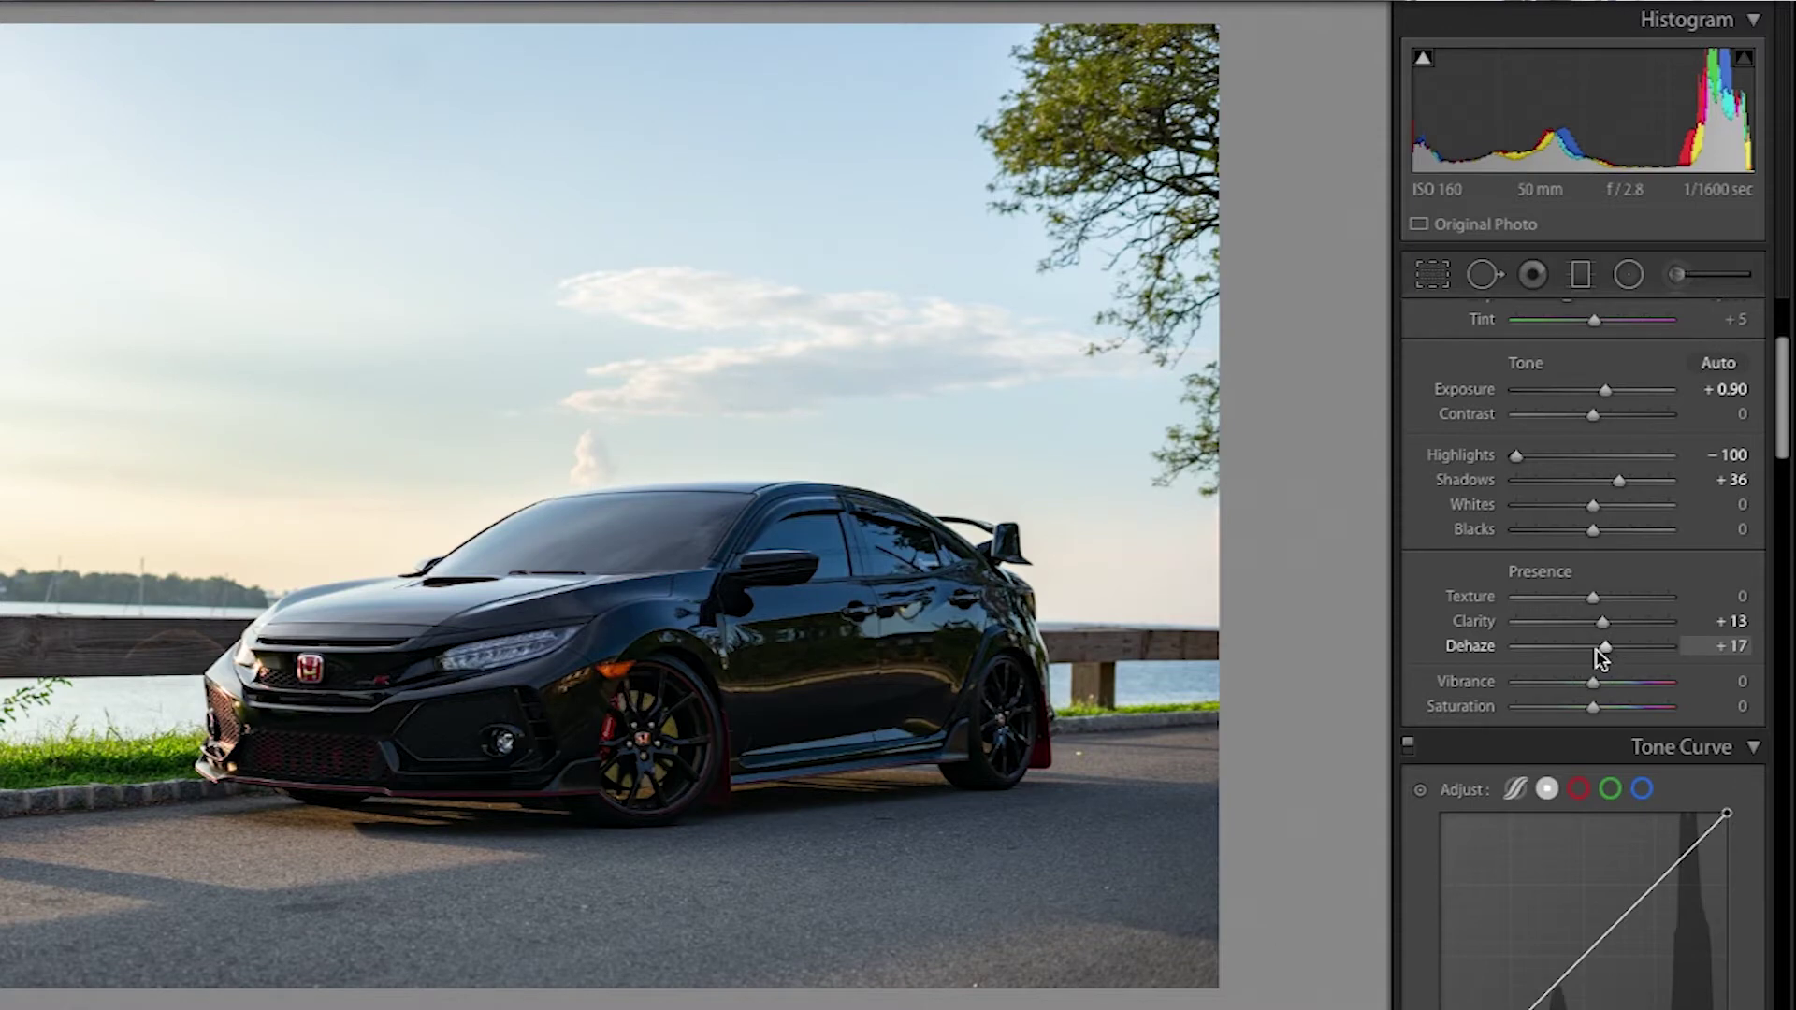
Shape the point tone curve by raising the black point to output 27 and adding a point at input 79, output 73
{"action": "scroll", "coordinate": [1457, 611], "scroll_direction": "down", "scroll_amount": 5}
{"action": "scroll", "coordinate": [1451, 608], "scroll_direction": "down", "scroll_amount": 3}
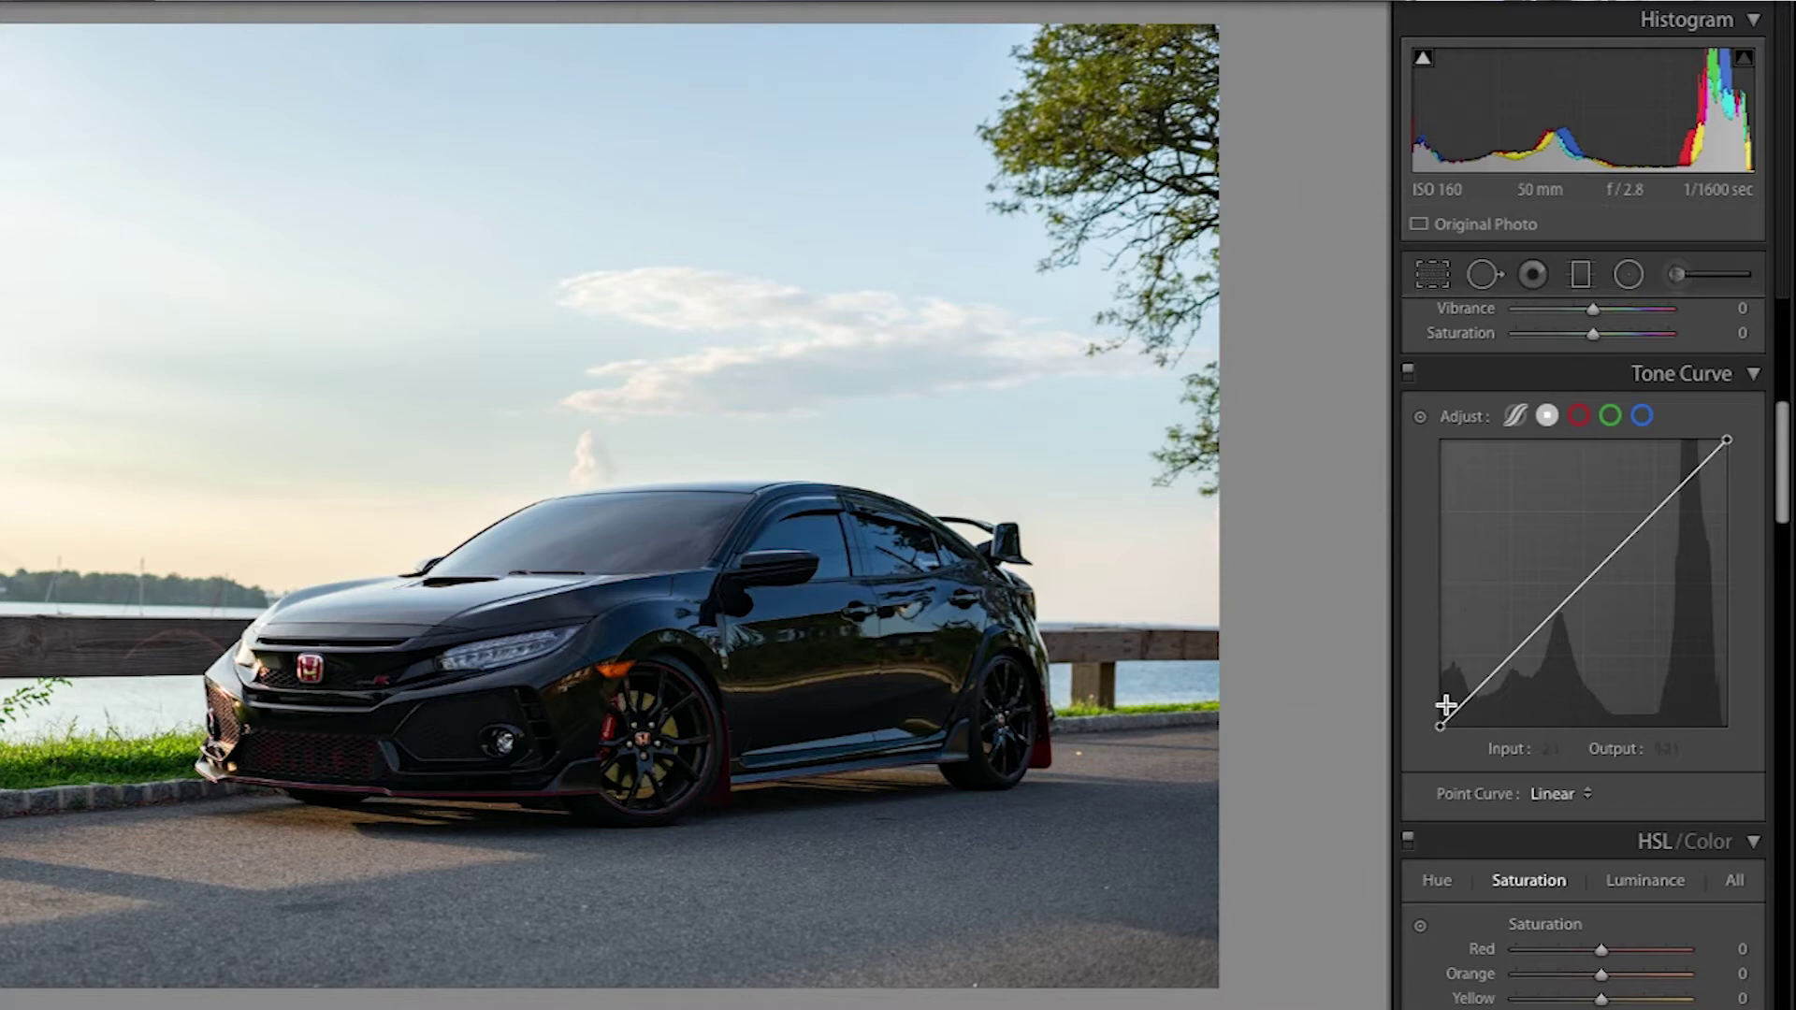
{"action": "left_click_drag", "start_coordinate": [1440, 726], "coordinate": [1440, 699]}
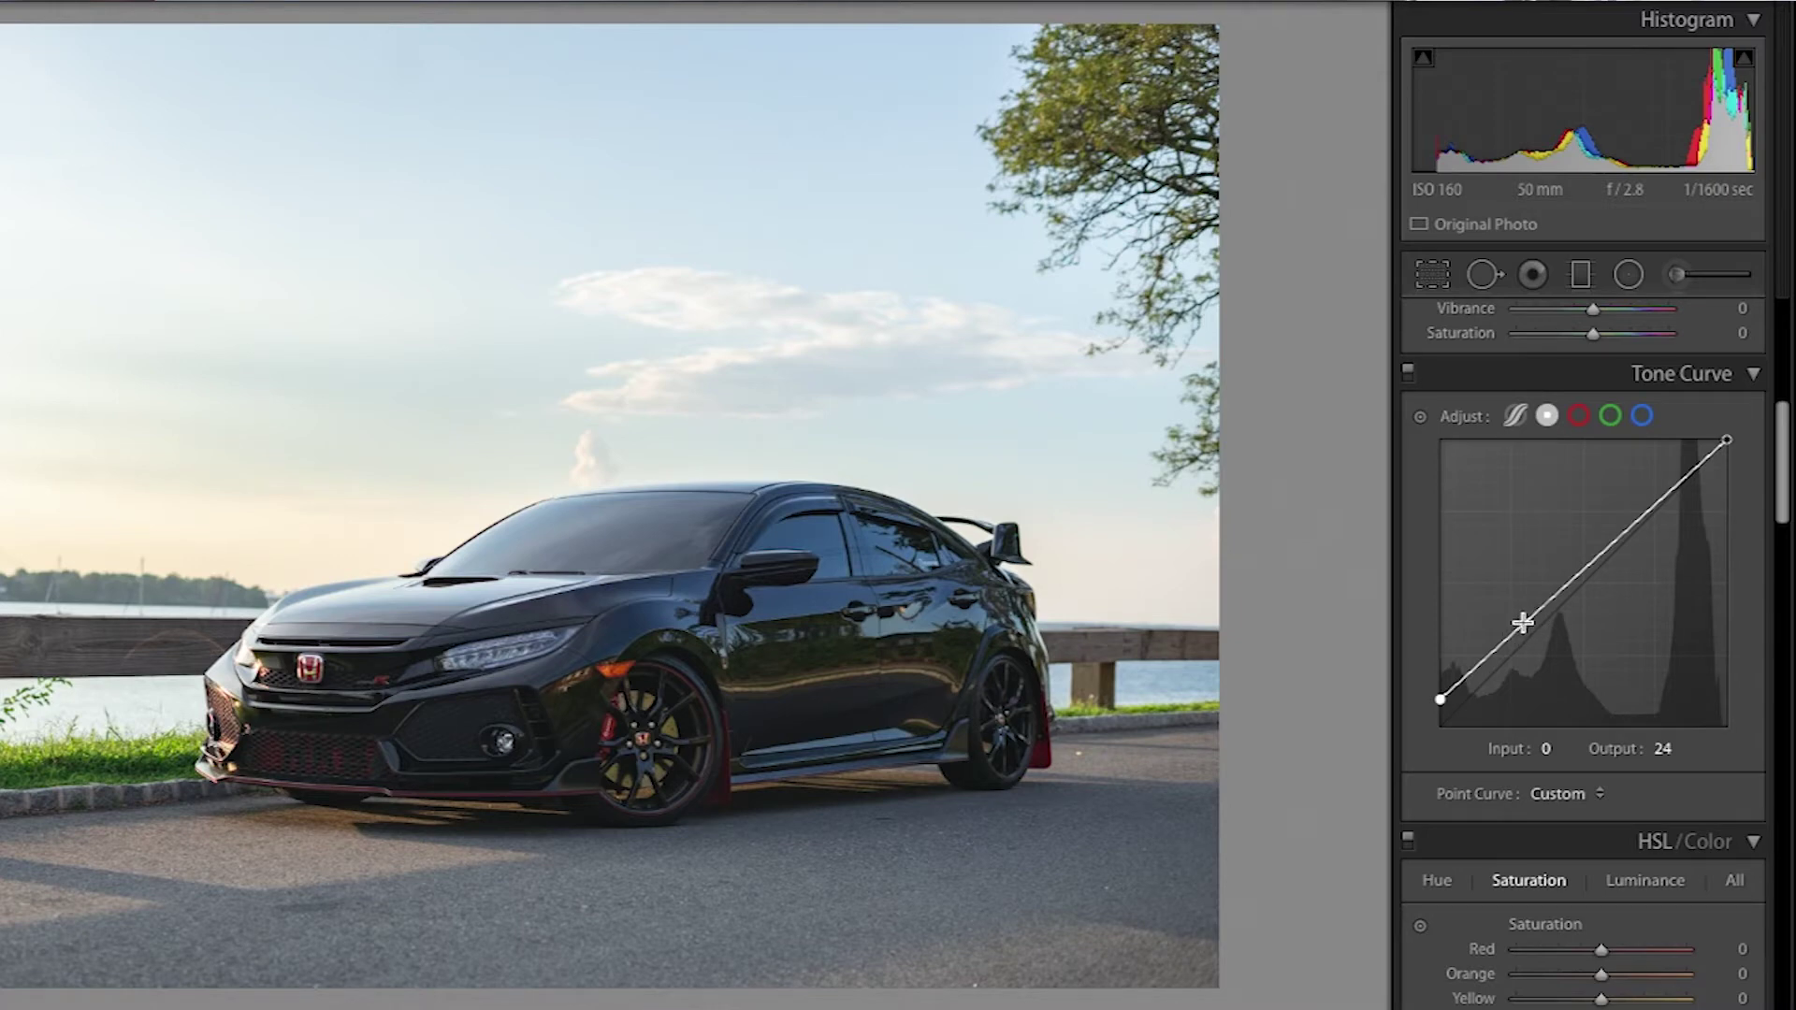
{"action": "left_click_drag", "start_coordinate": [1521, 625], "coordinate": [1529, 644]}
{"action": "left_click_drag", "start_coordinate": [1439, 700], "coordinate": [1438, 699]}
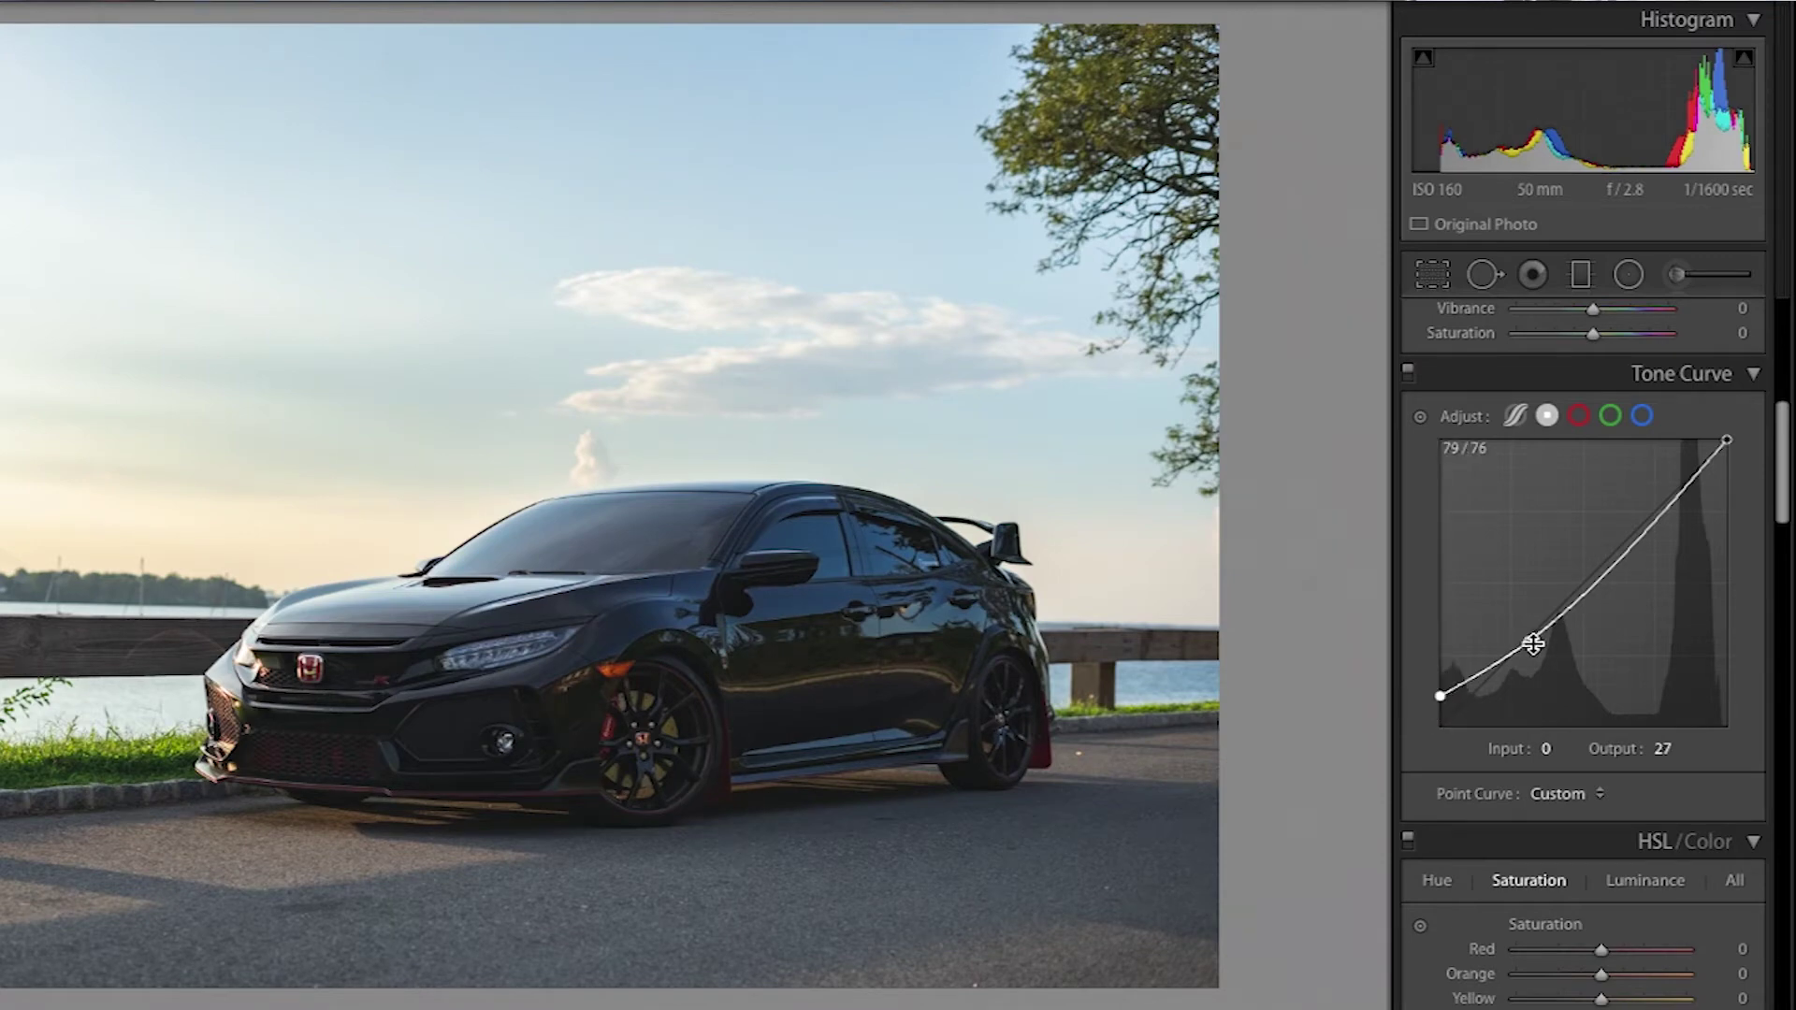
{"action": "left_click_drag", "start_coordinate": [1528, 643], "coordinate": [1530, 652]}
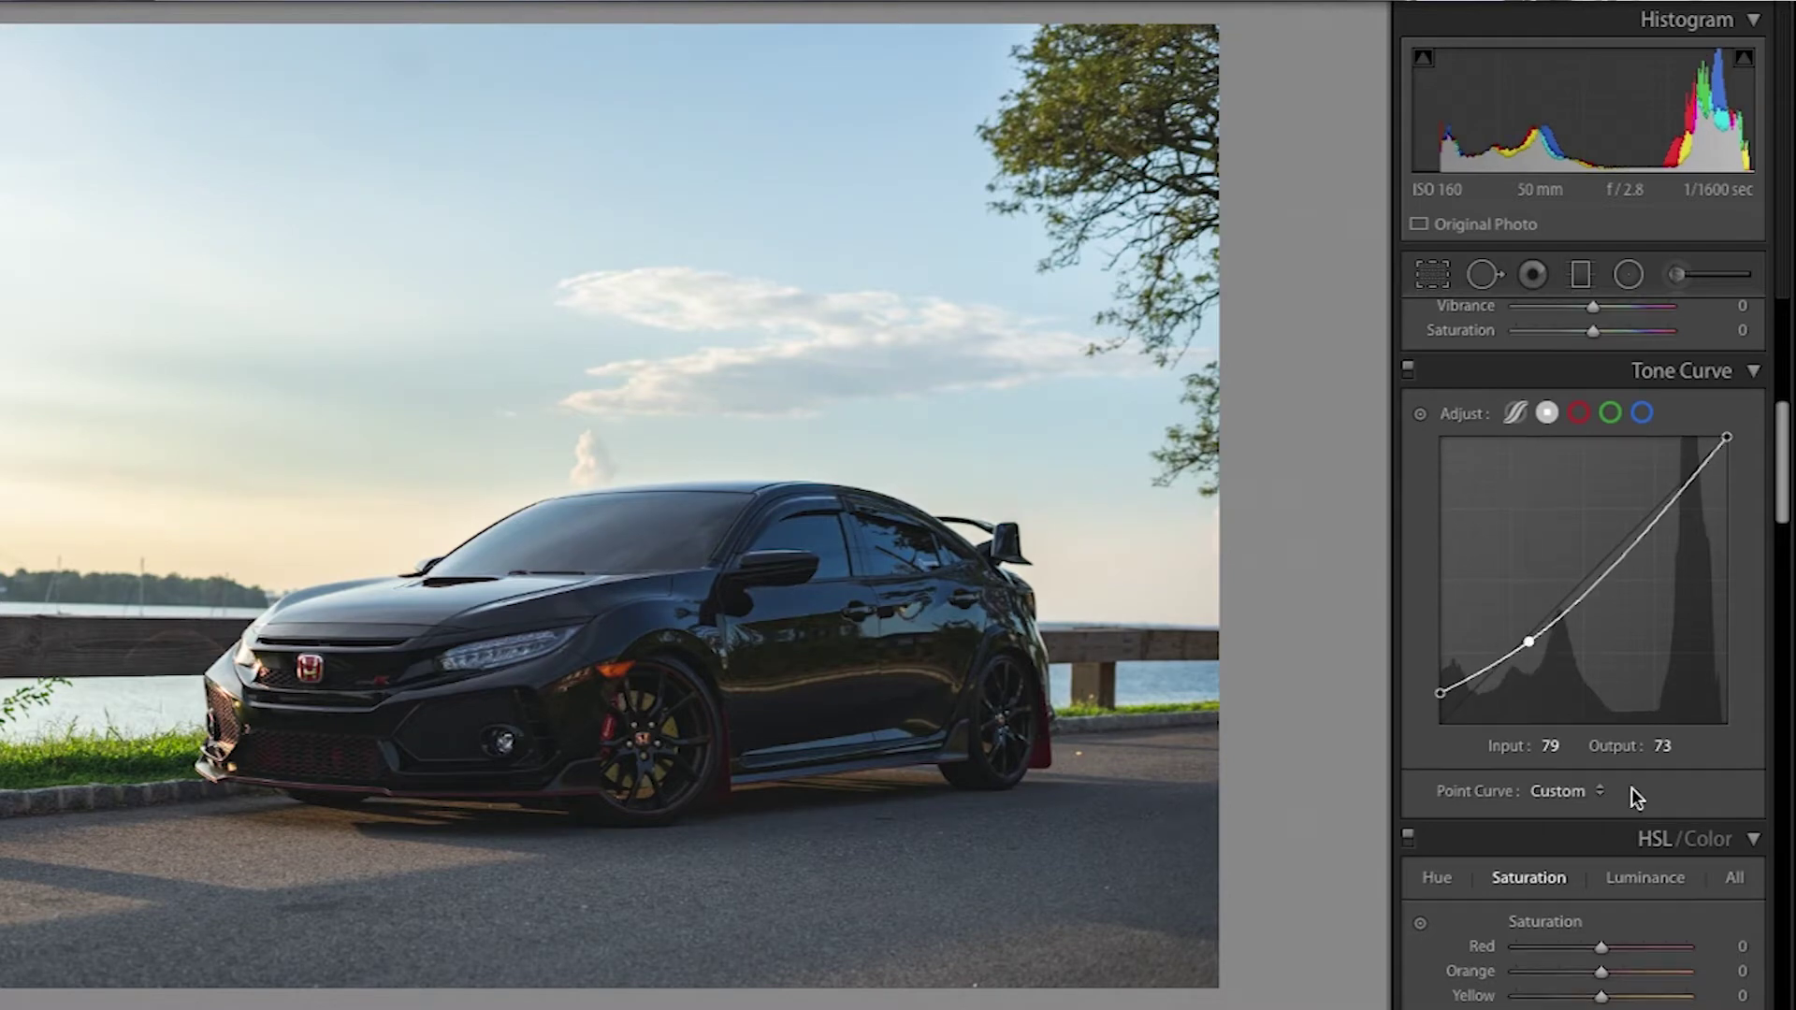
Enable lens profile corrections and chromatic aberration removal for the photo
{"action": "scroll", "coordinate": [1712, 649], "scroll_direction": "down", "scroll_amount": 5}
{"action": "left_click_drag", "start_coordinate": [1784, 556], "coordinate": [1785, 777]}
{"action": "left_click", "coordinate": [1549, 678]}
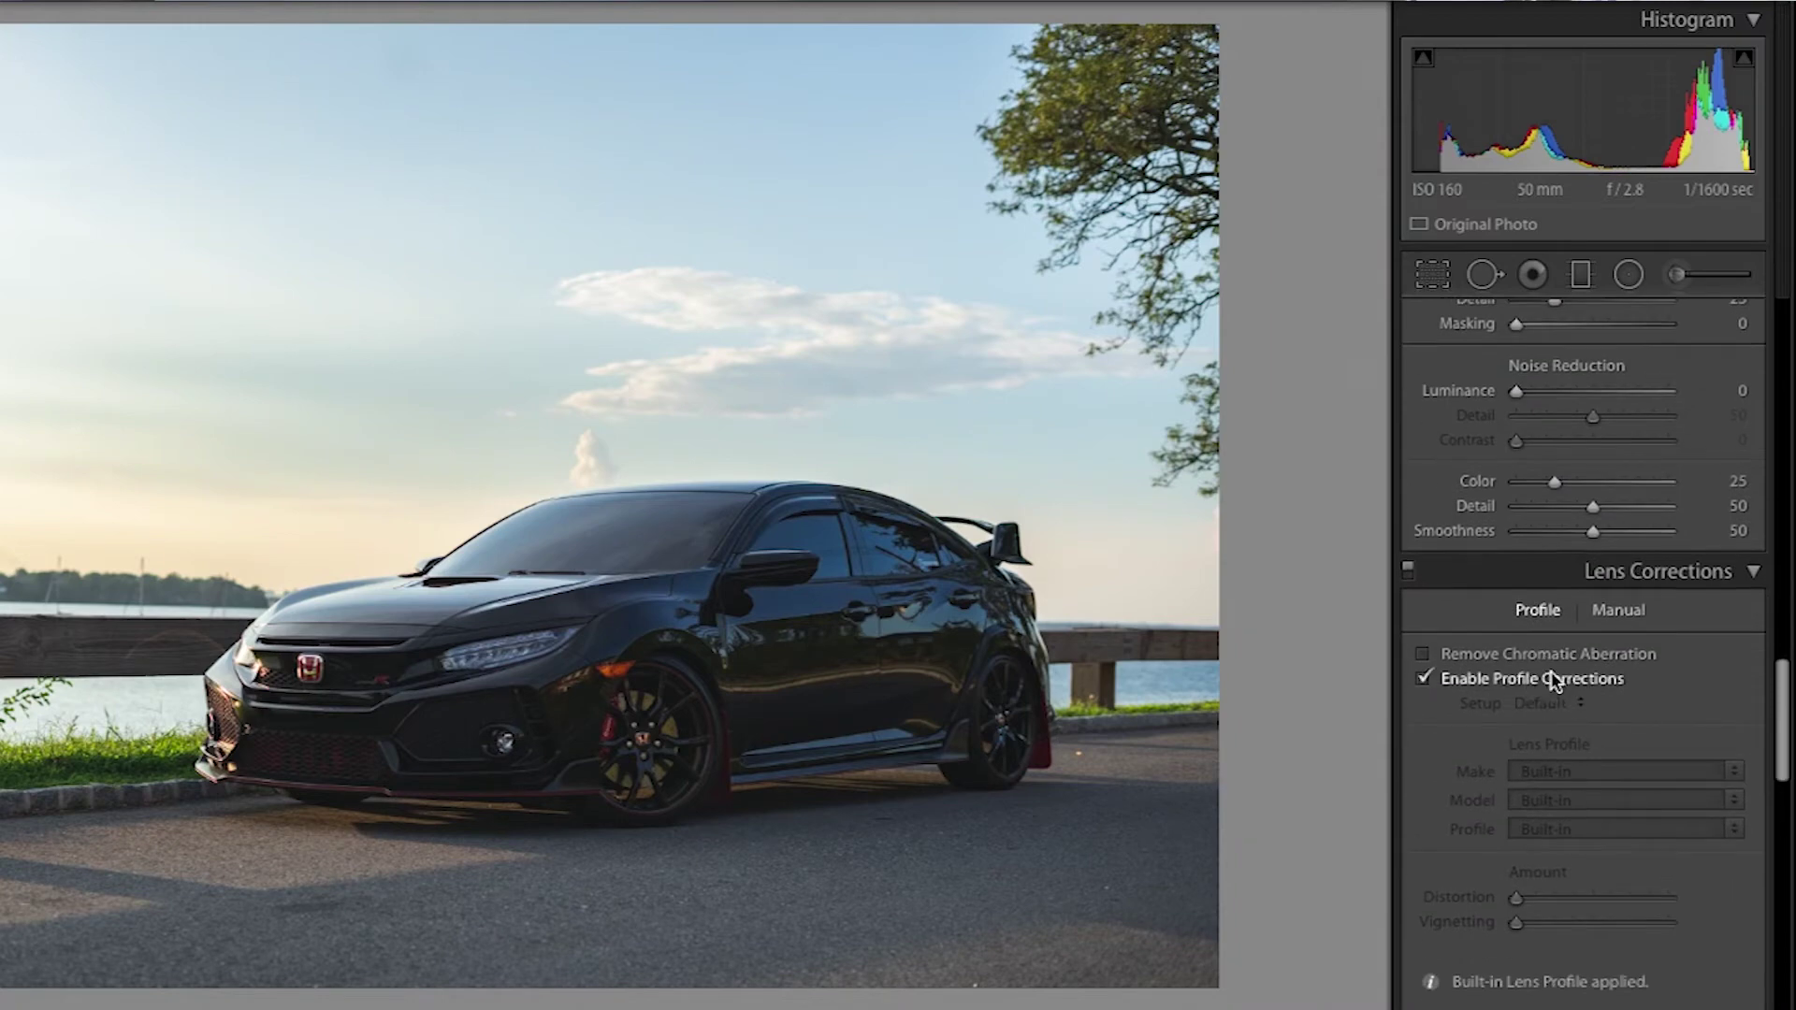
{"action": "left_click", "coordinate": [1546, 658]}
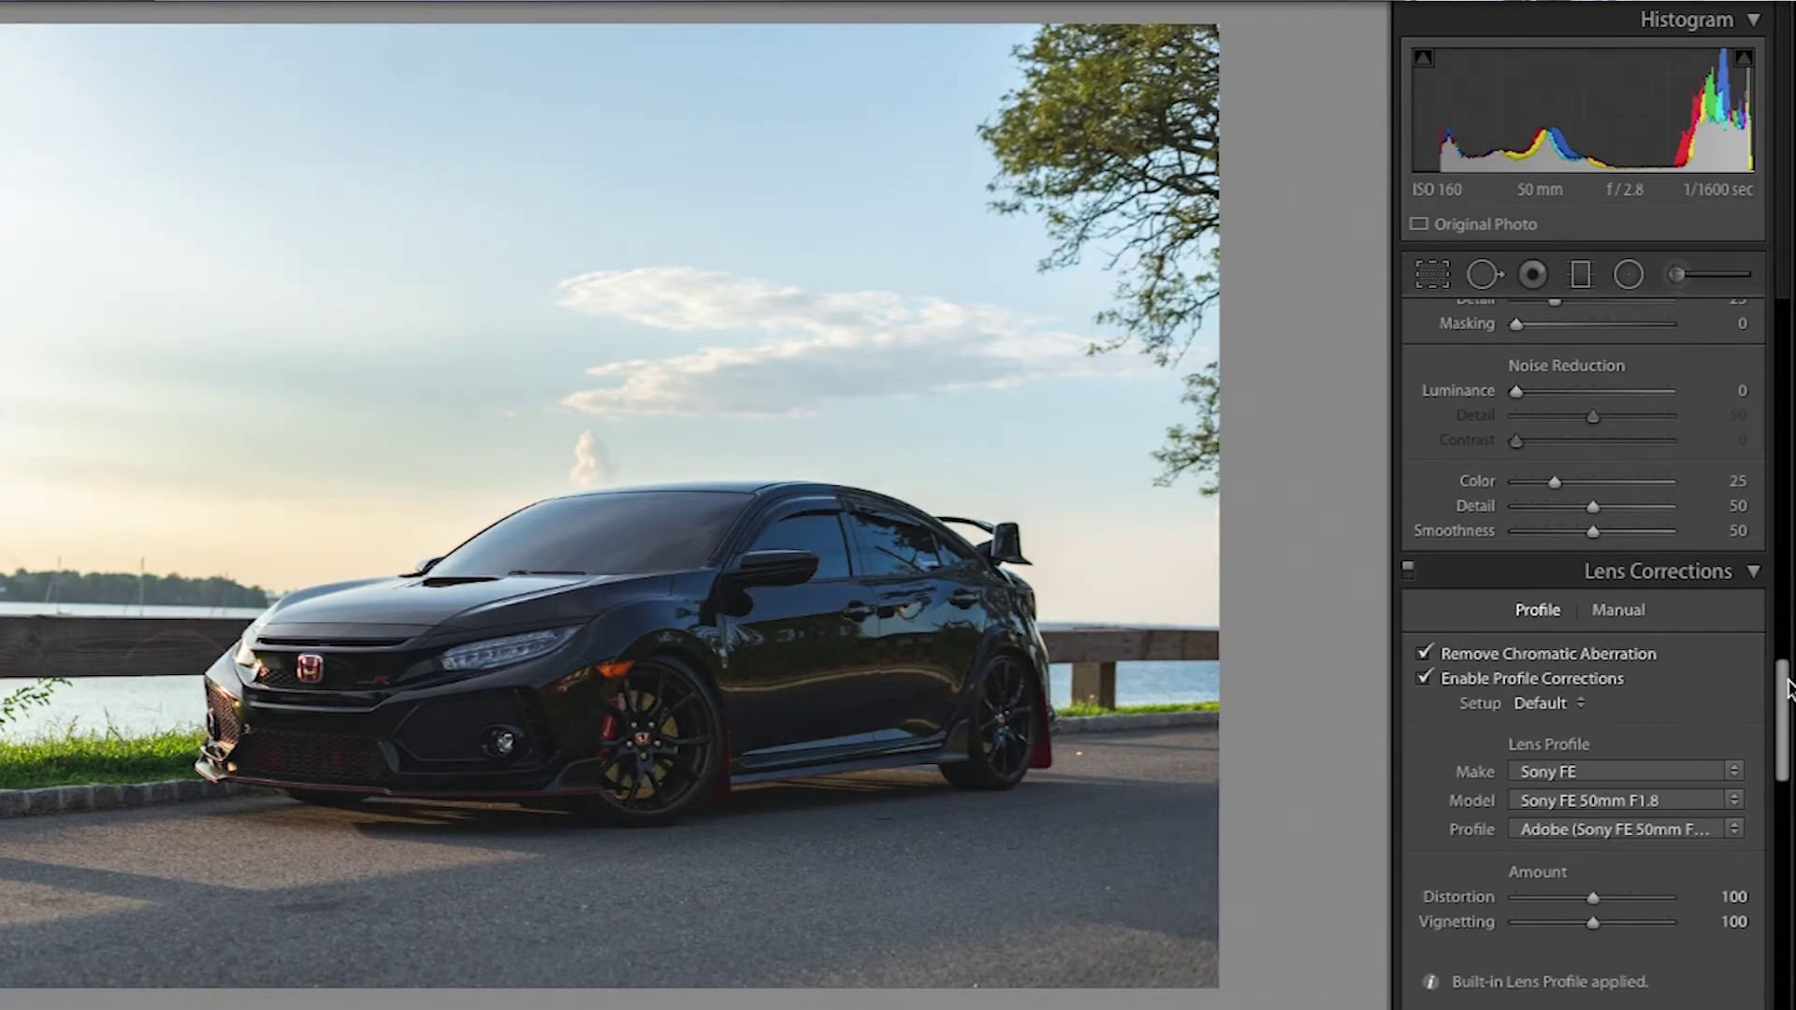
Darken the photo's edges with a post-crop vignetting amount of −20
{"action": "left_click_drag", "start_coordinate": [1783, 682], "coordinate": [1575, 758]}
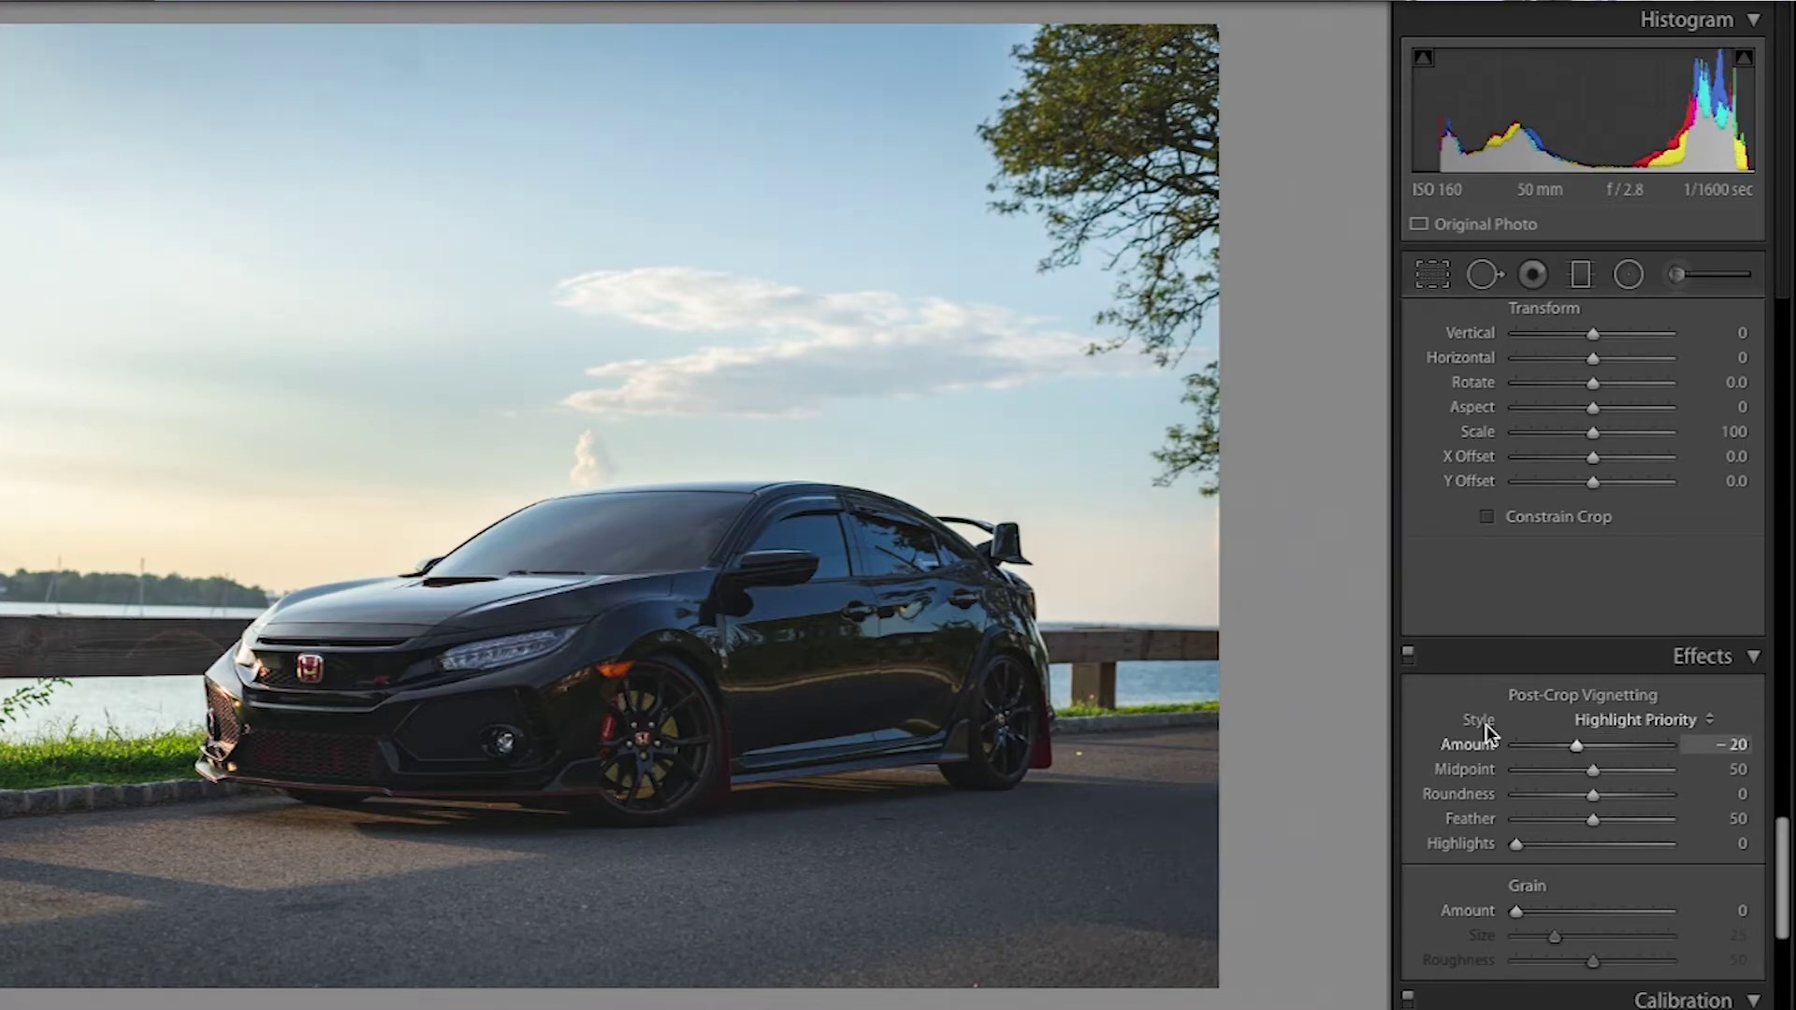
Display the HSL color adjustments with all hue, saturation and luminance controls together
{"action": "left_click_drag", "start_coordinate": [1781, 861], "coordinate": [1768, 522]}
{"action": "left_click", "coordinate": [1661, 362]}
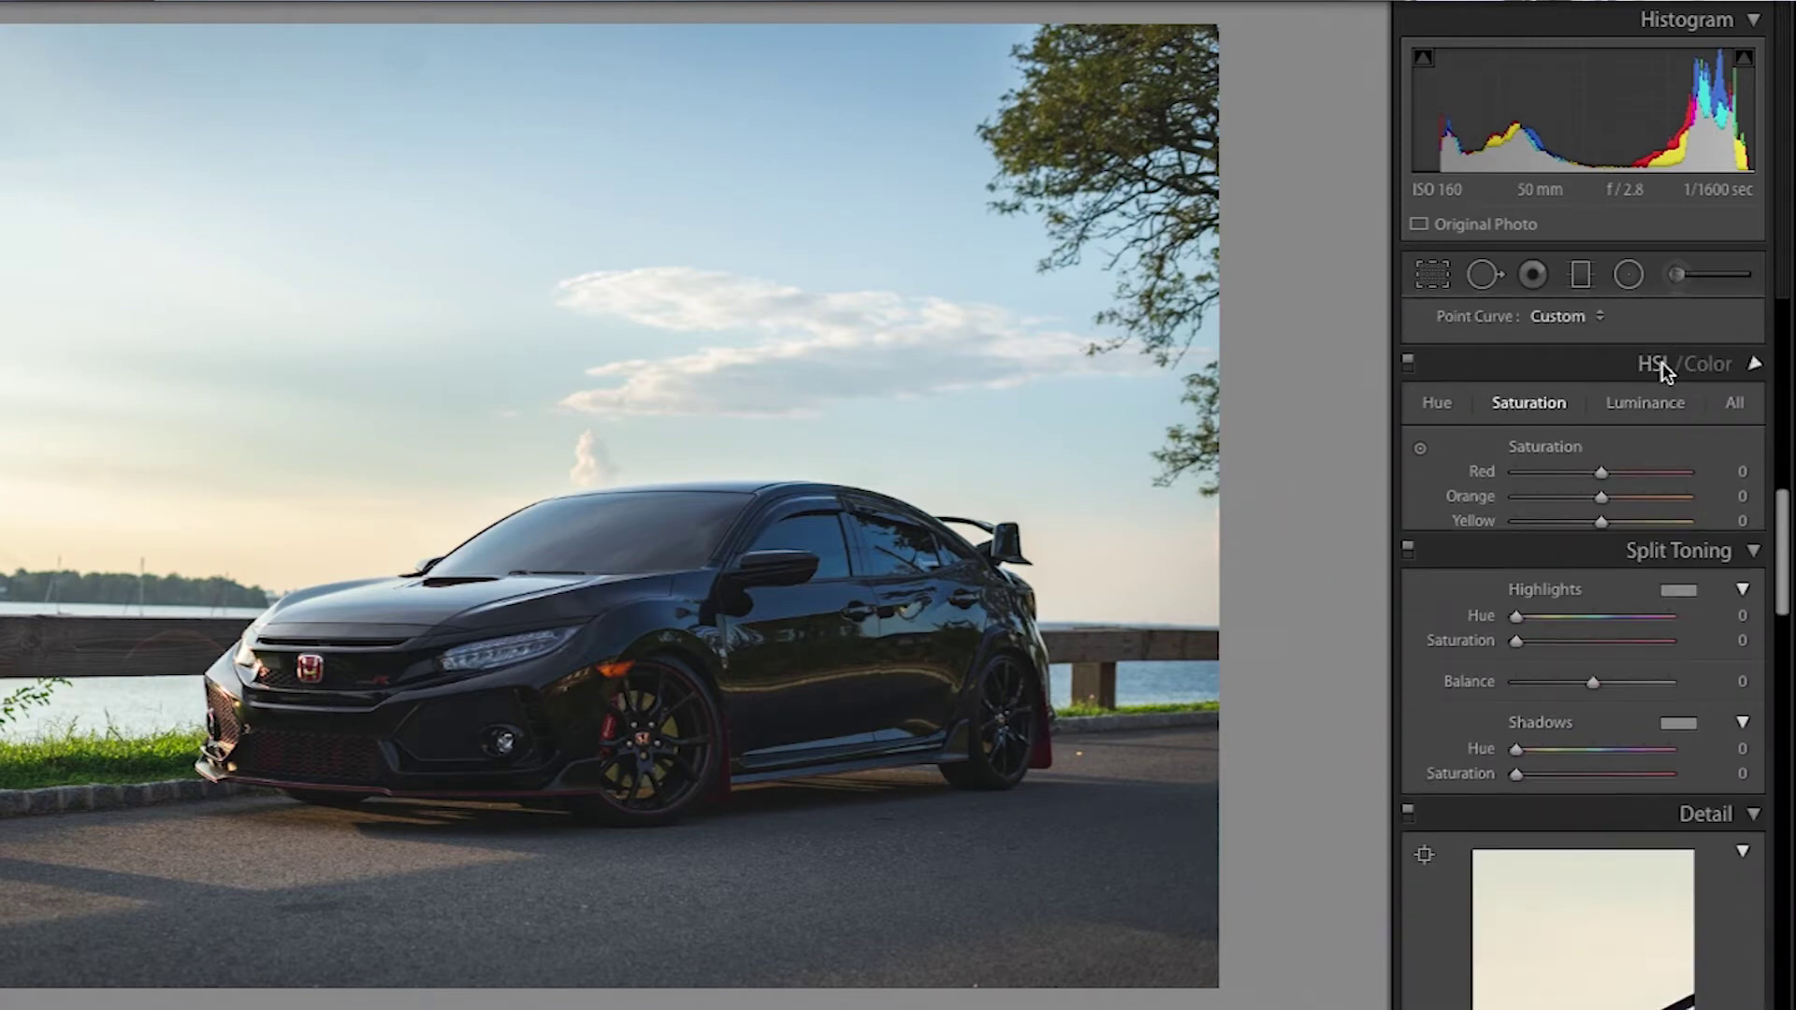
{"action": "left_click", "coordinate": [1702, 363]}
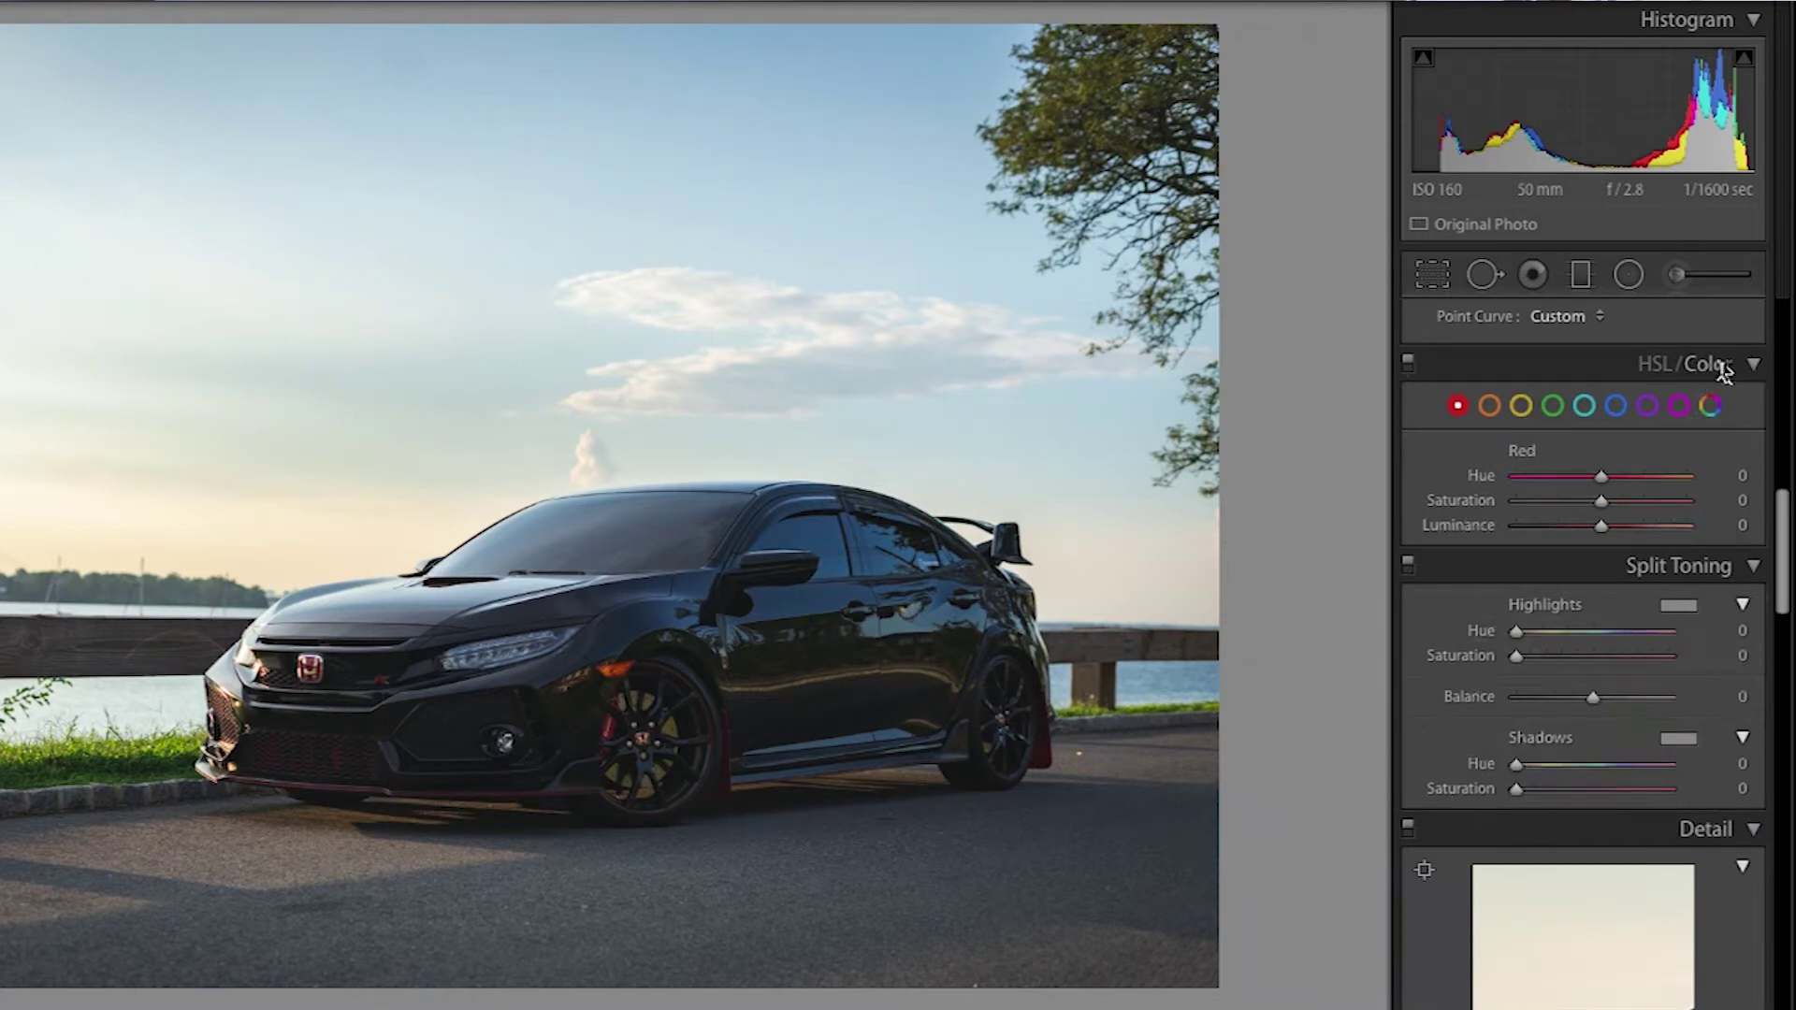
{"action": "left_click", "coordinate": [1717, 363]}
{"action": "left_click", "coordinate": [1704, 365]}
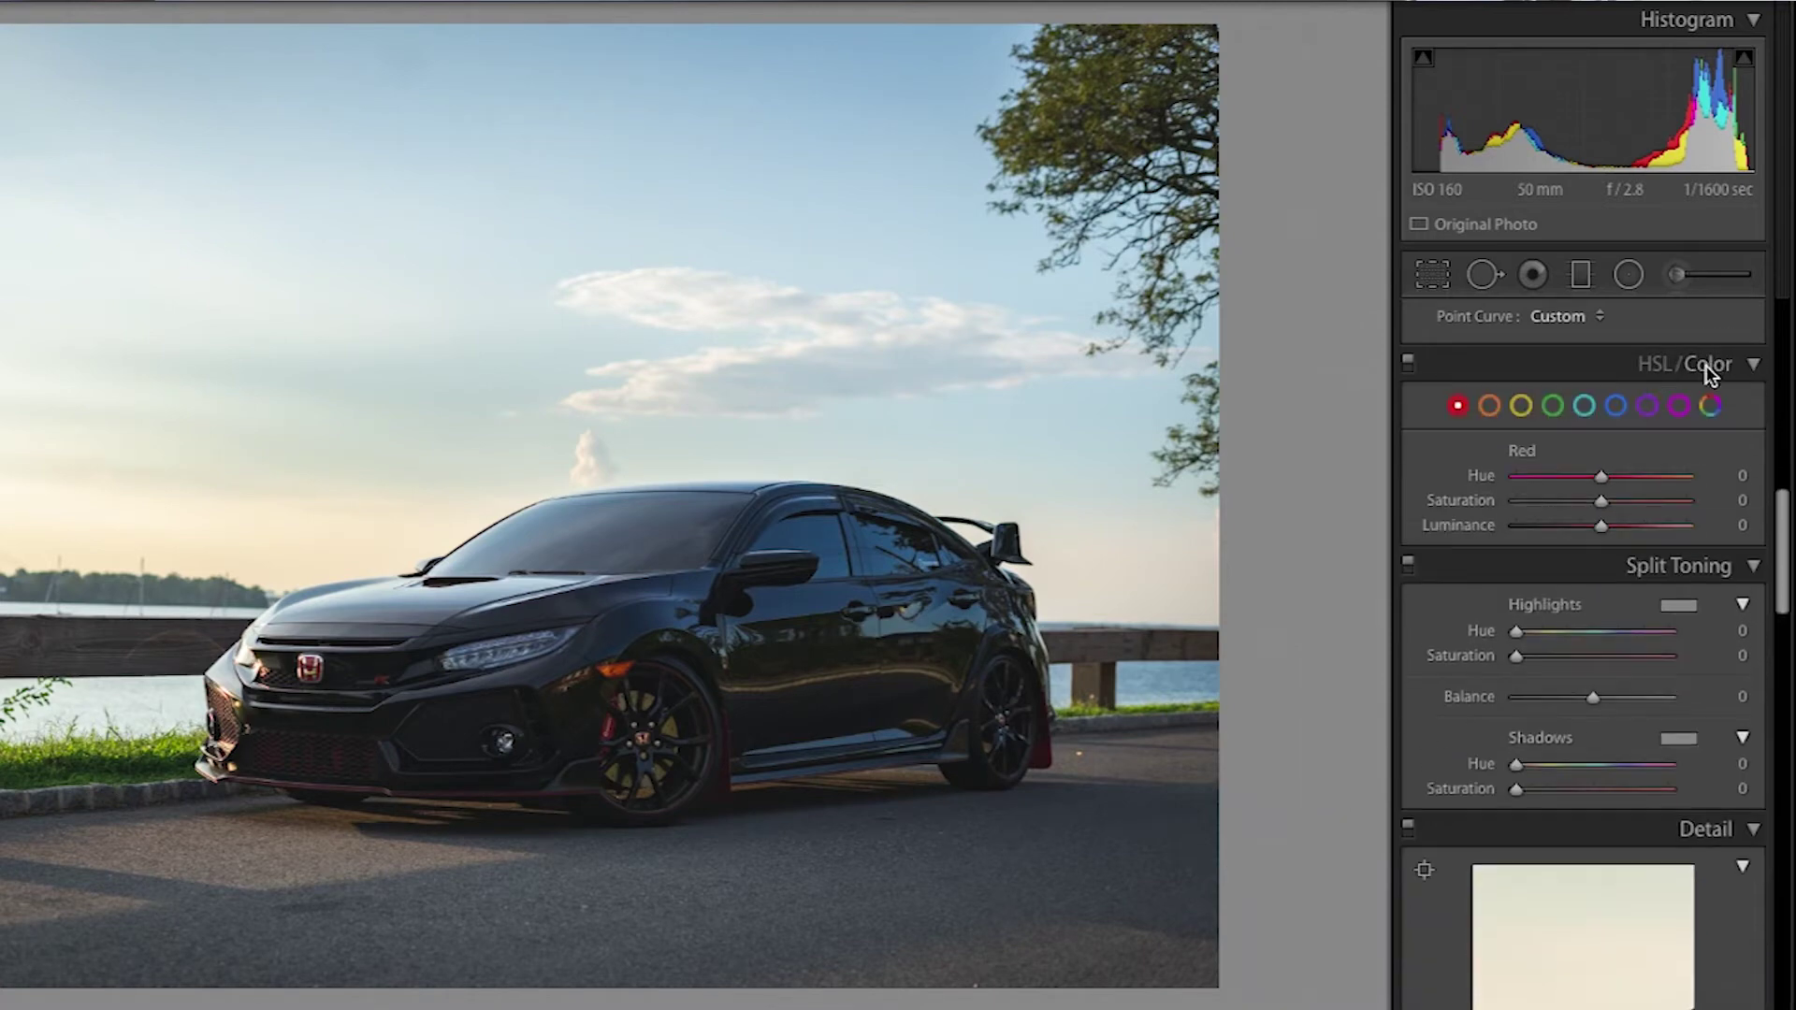
{"action": "left_click", "coordinate": [1654, 365]}
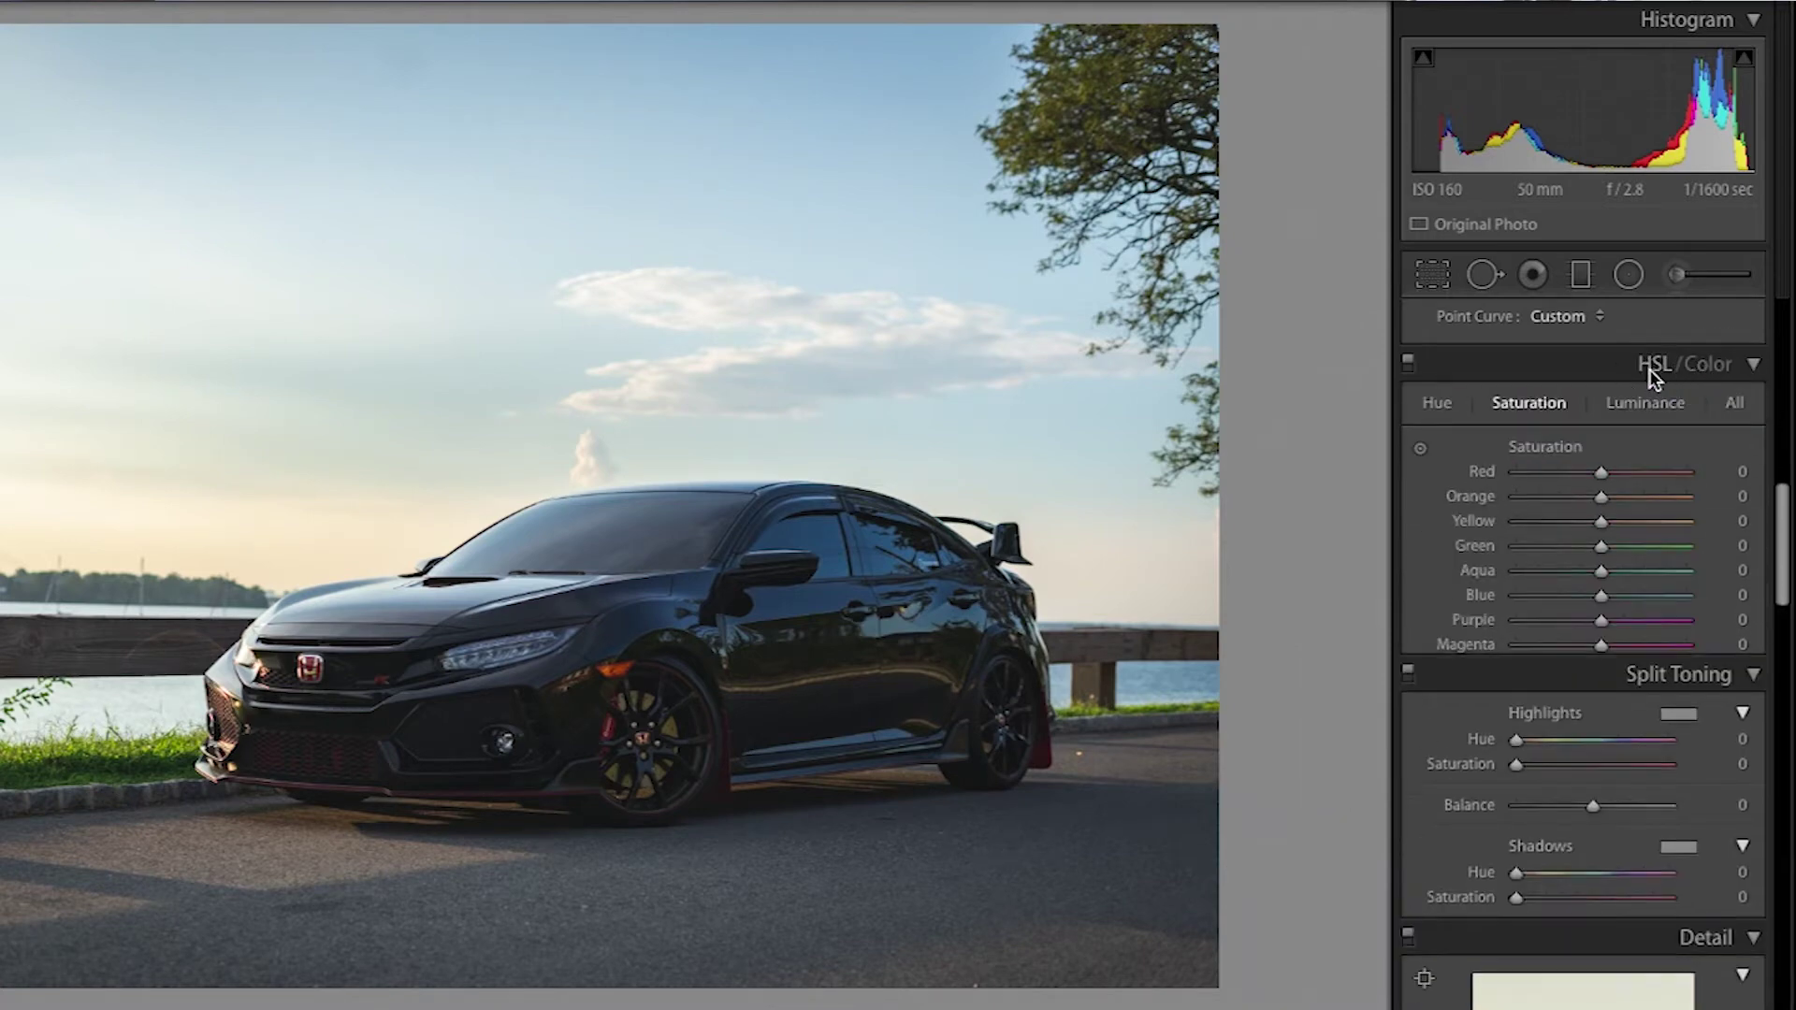
{"action": "left_click", "coordinate": [1530, 404]}
{"action": "left_click", "coordinate": [1735, 402]}
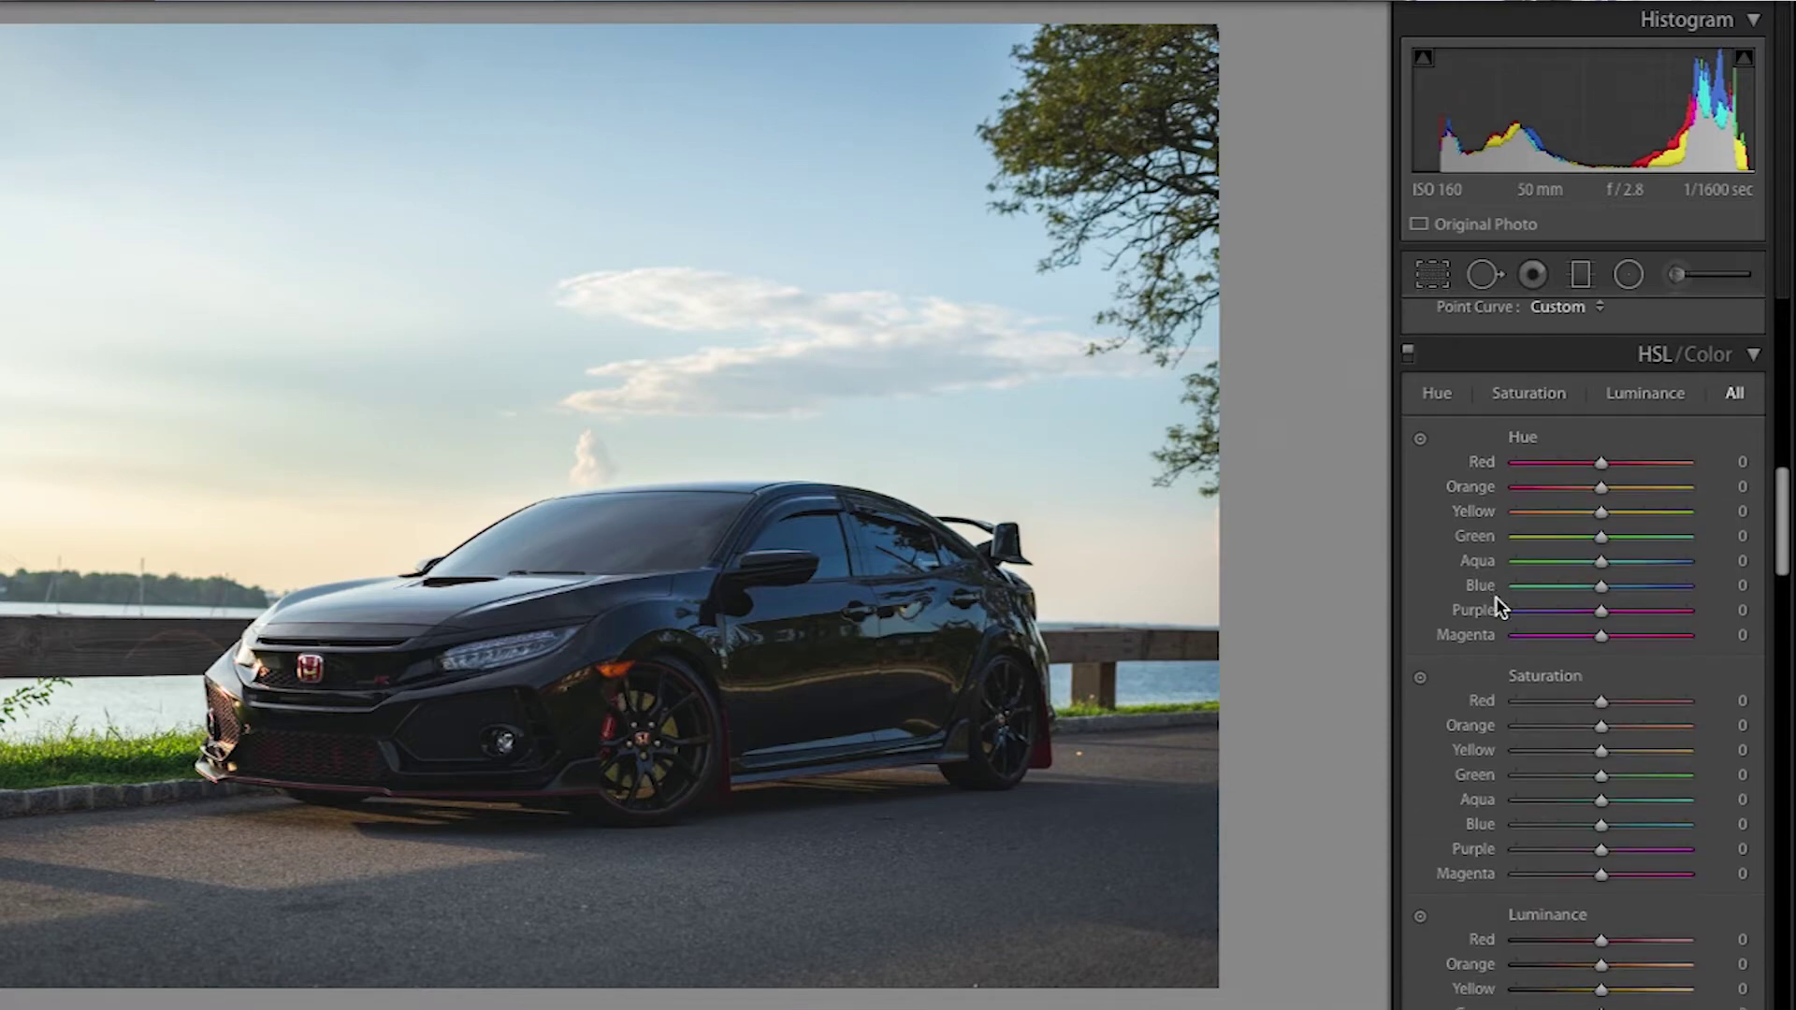
Set the orange and yellow saturation to +23 each and the blue saturation to −29
{"action": "scroll", "coordinate": [1635, 653], "scroll_direction": "down", "scroll_amount": 2}
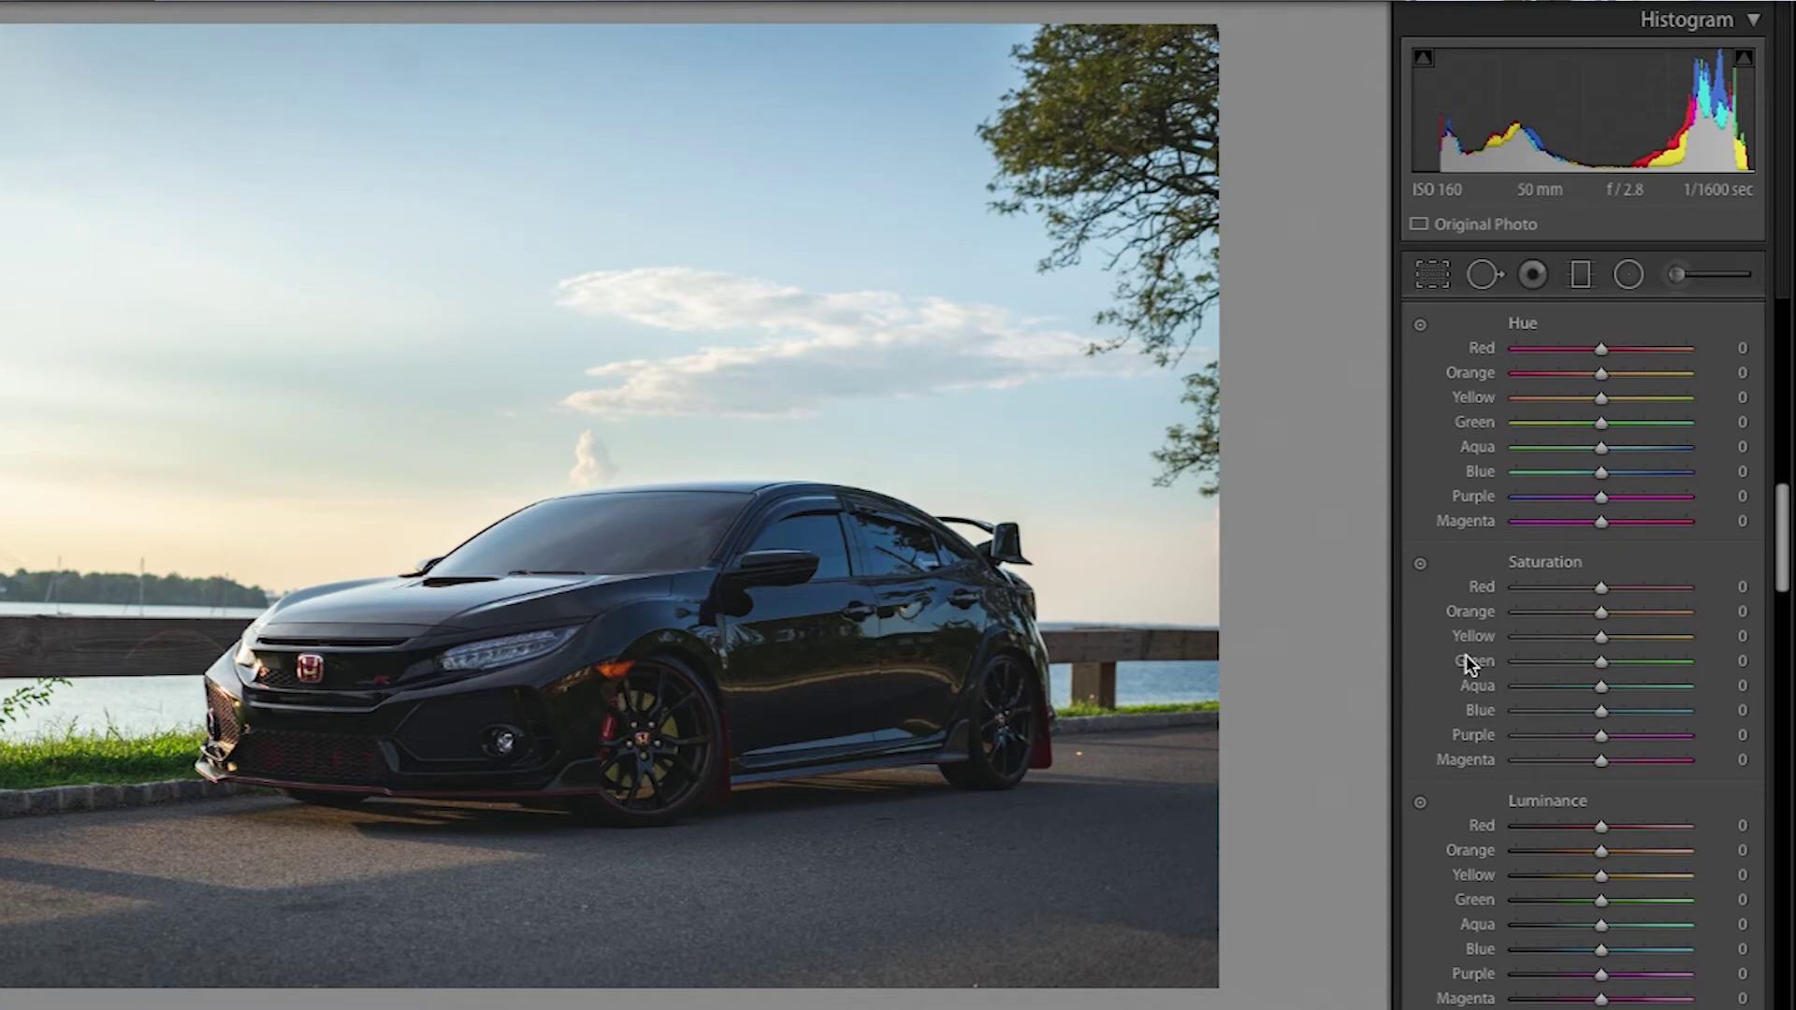
{"action": "left_click_drag", "start_coordinate": [1602, 613], "coordinate": [1626, 636]}
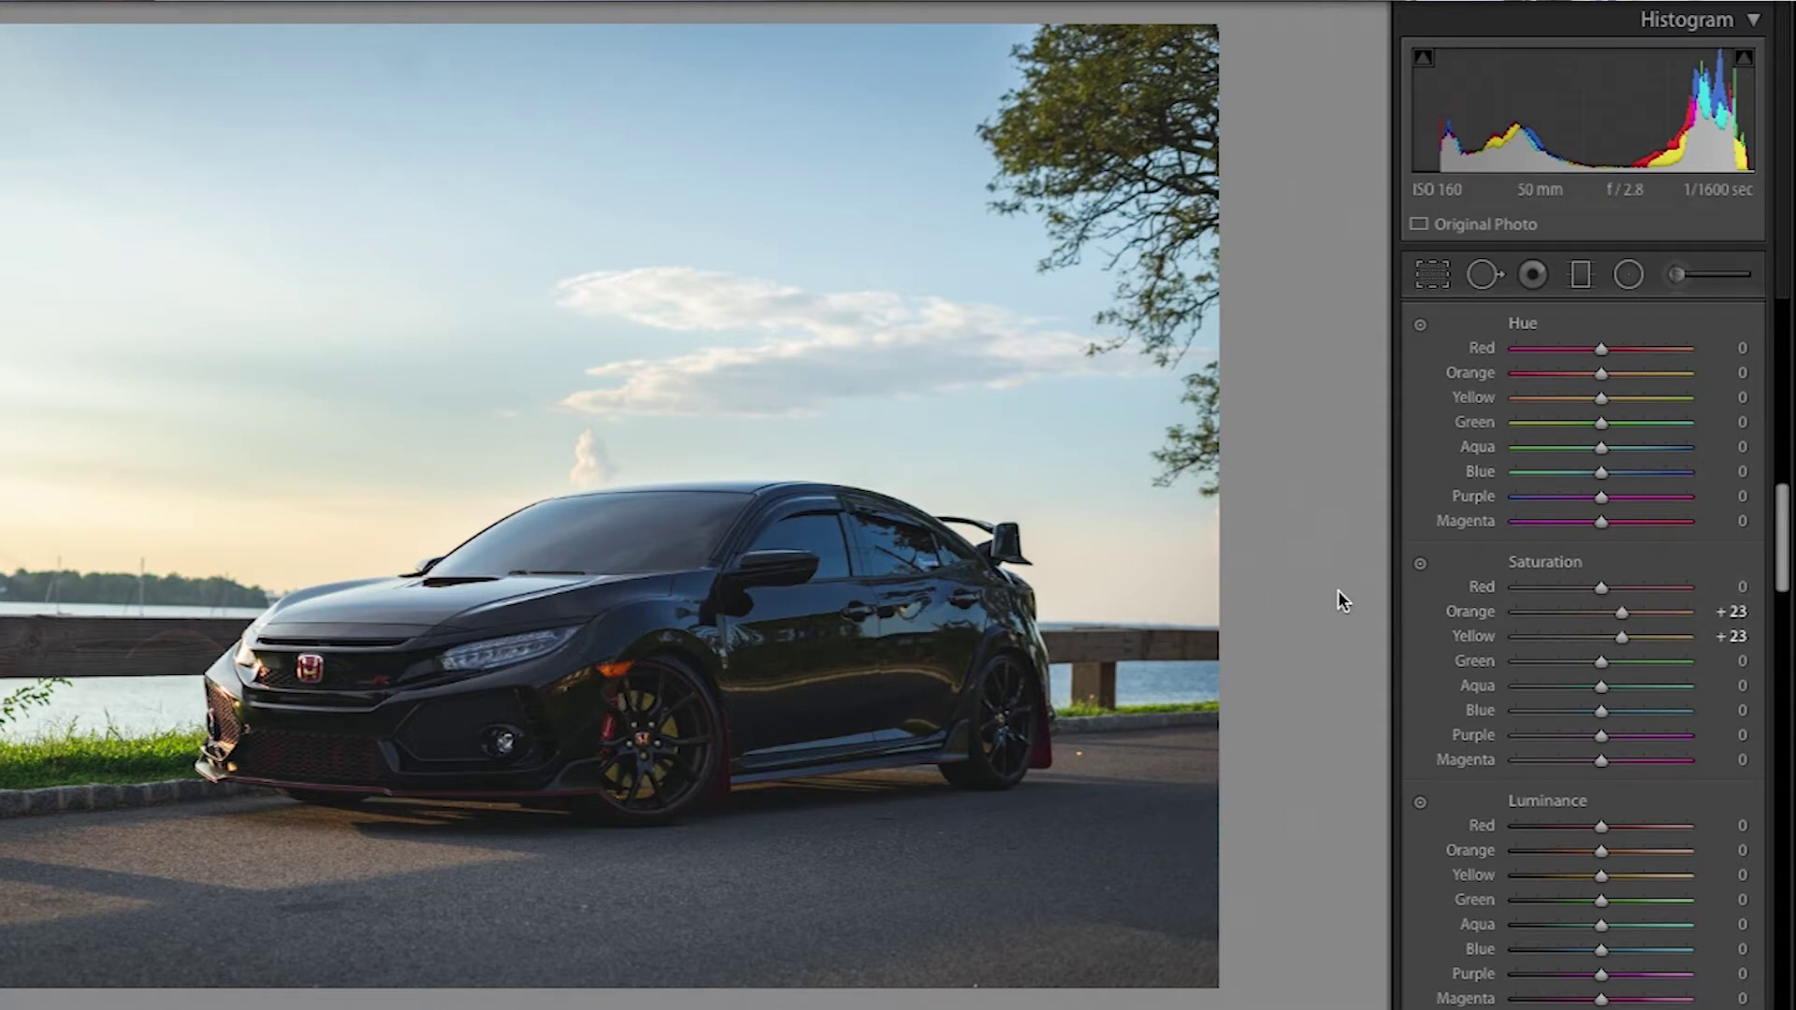
{"action": "left_click_drag", "start_coordinate": [1602, 717], "coordinate": [1576, 722]}
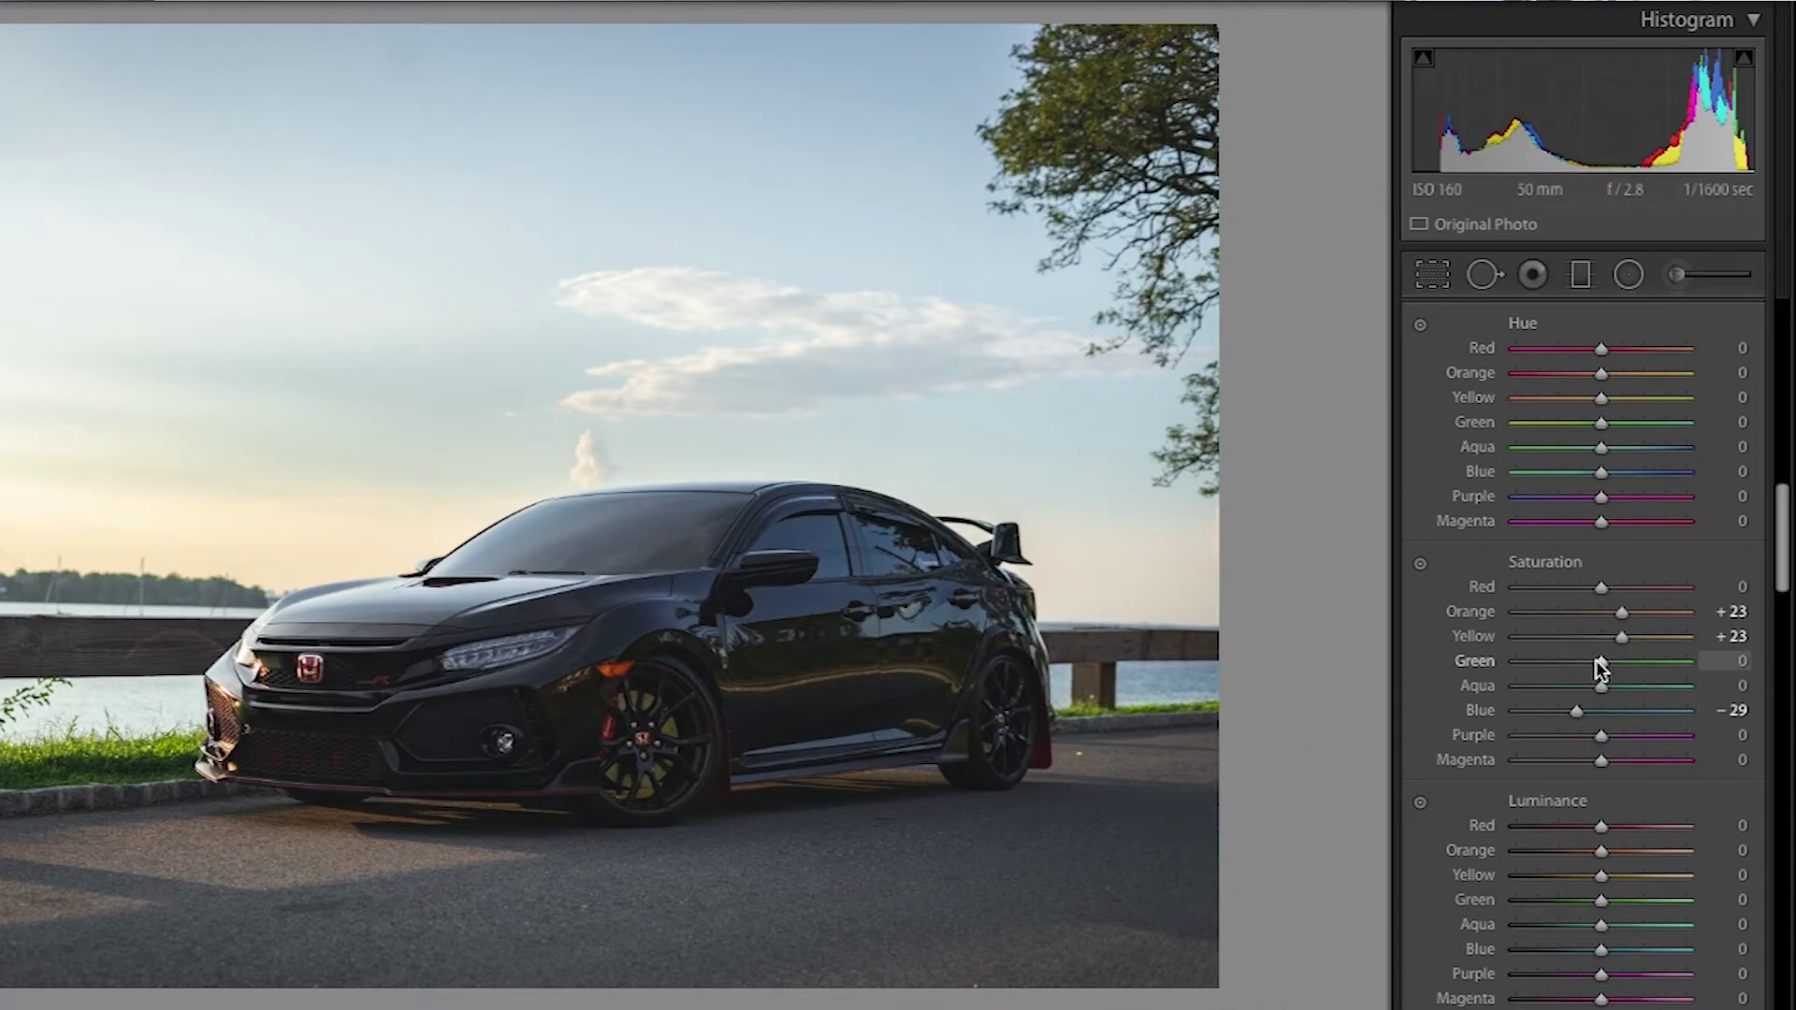
Adjust the greens to hue +15, saturation −42 and luminance −37
{"action": "scroll", "coordinate": [1603, 473], "scroll_direction": "up", "scroll_amount": 1}
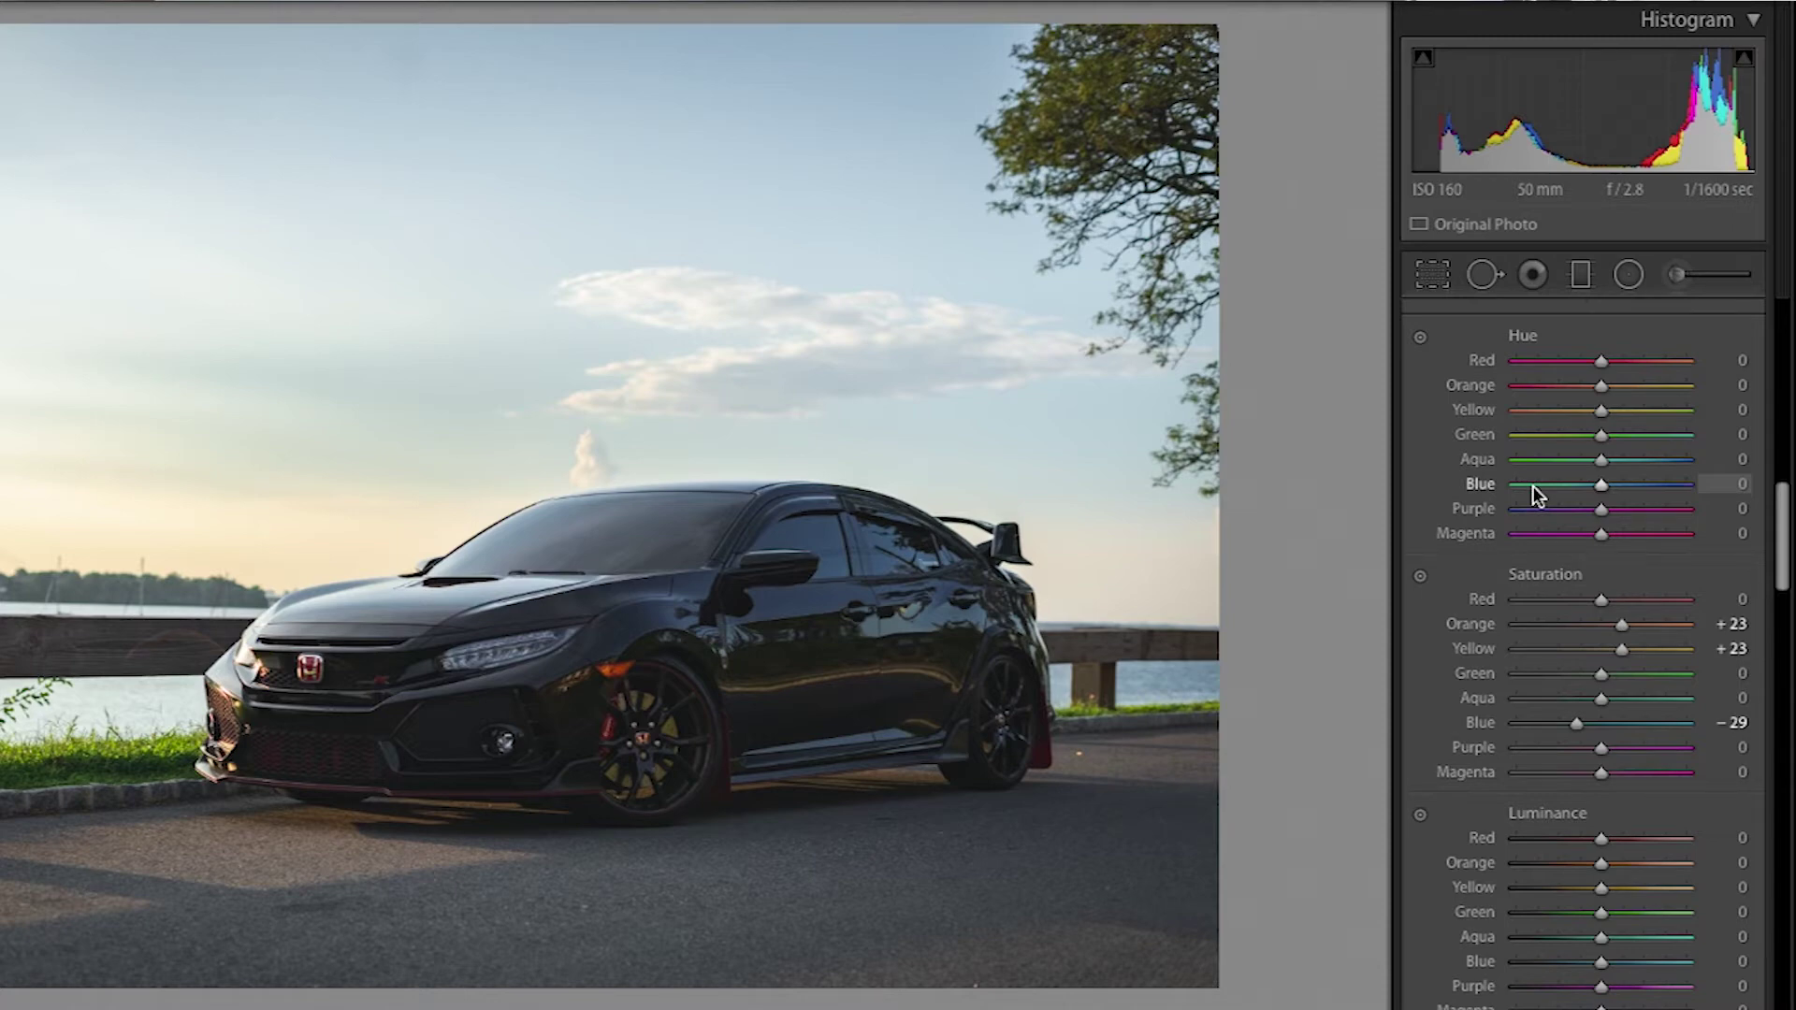
{"action": "left_click", "coordinate": [1603, 440]}
{"action": "left_click_drag", "start_coordinate": [1602, 447], "coordinate": [1616, 447]}
{"action": "left_click_drag", "start_coordinate": [1599, 677], "coordinate": [1563, 682]}
{"action": "left_click_drag", "start_coordinate": [1602, 917], "coordinate": [1569, 918]}
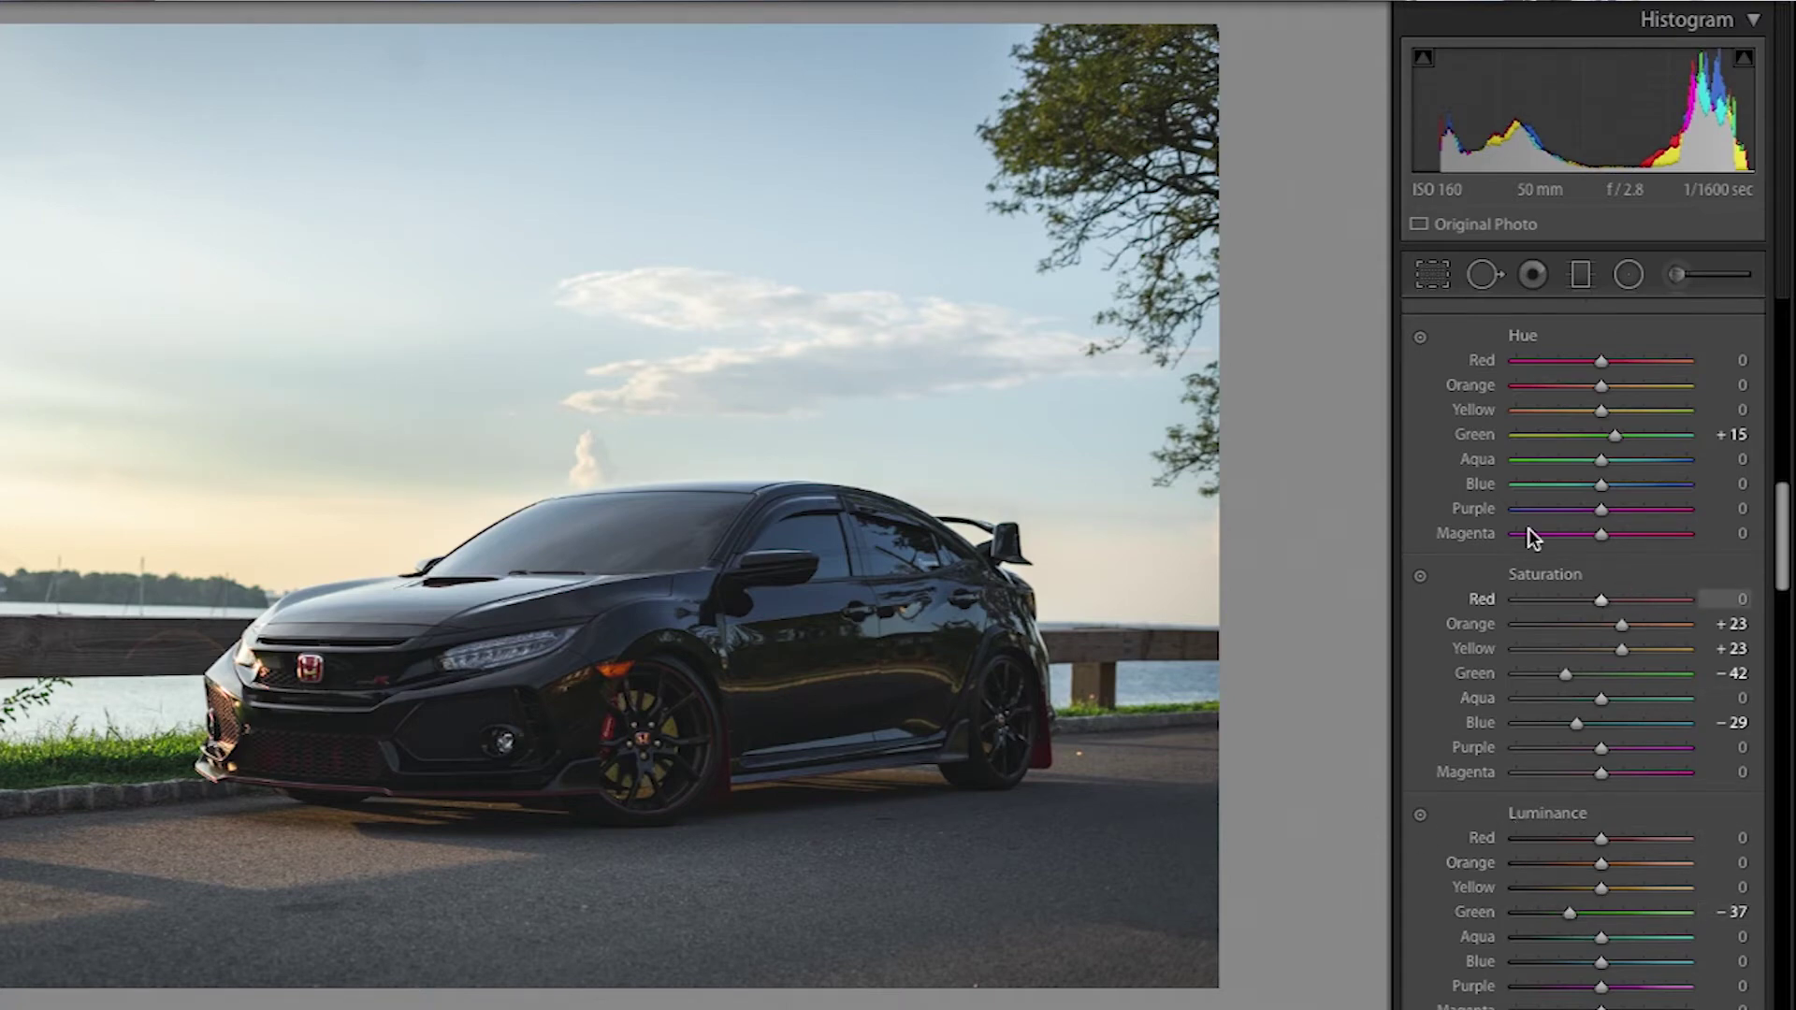
Set the red luminance to +22
{"action": "scroll", "coordinate": [1618, 814], "scroll_direction": "down", "scroll_amount": 3}
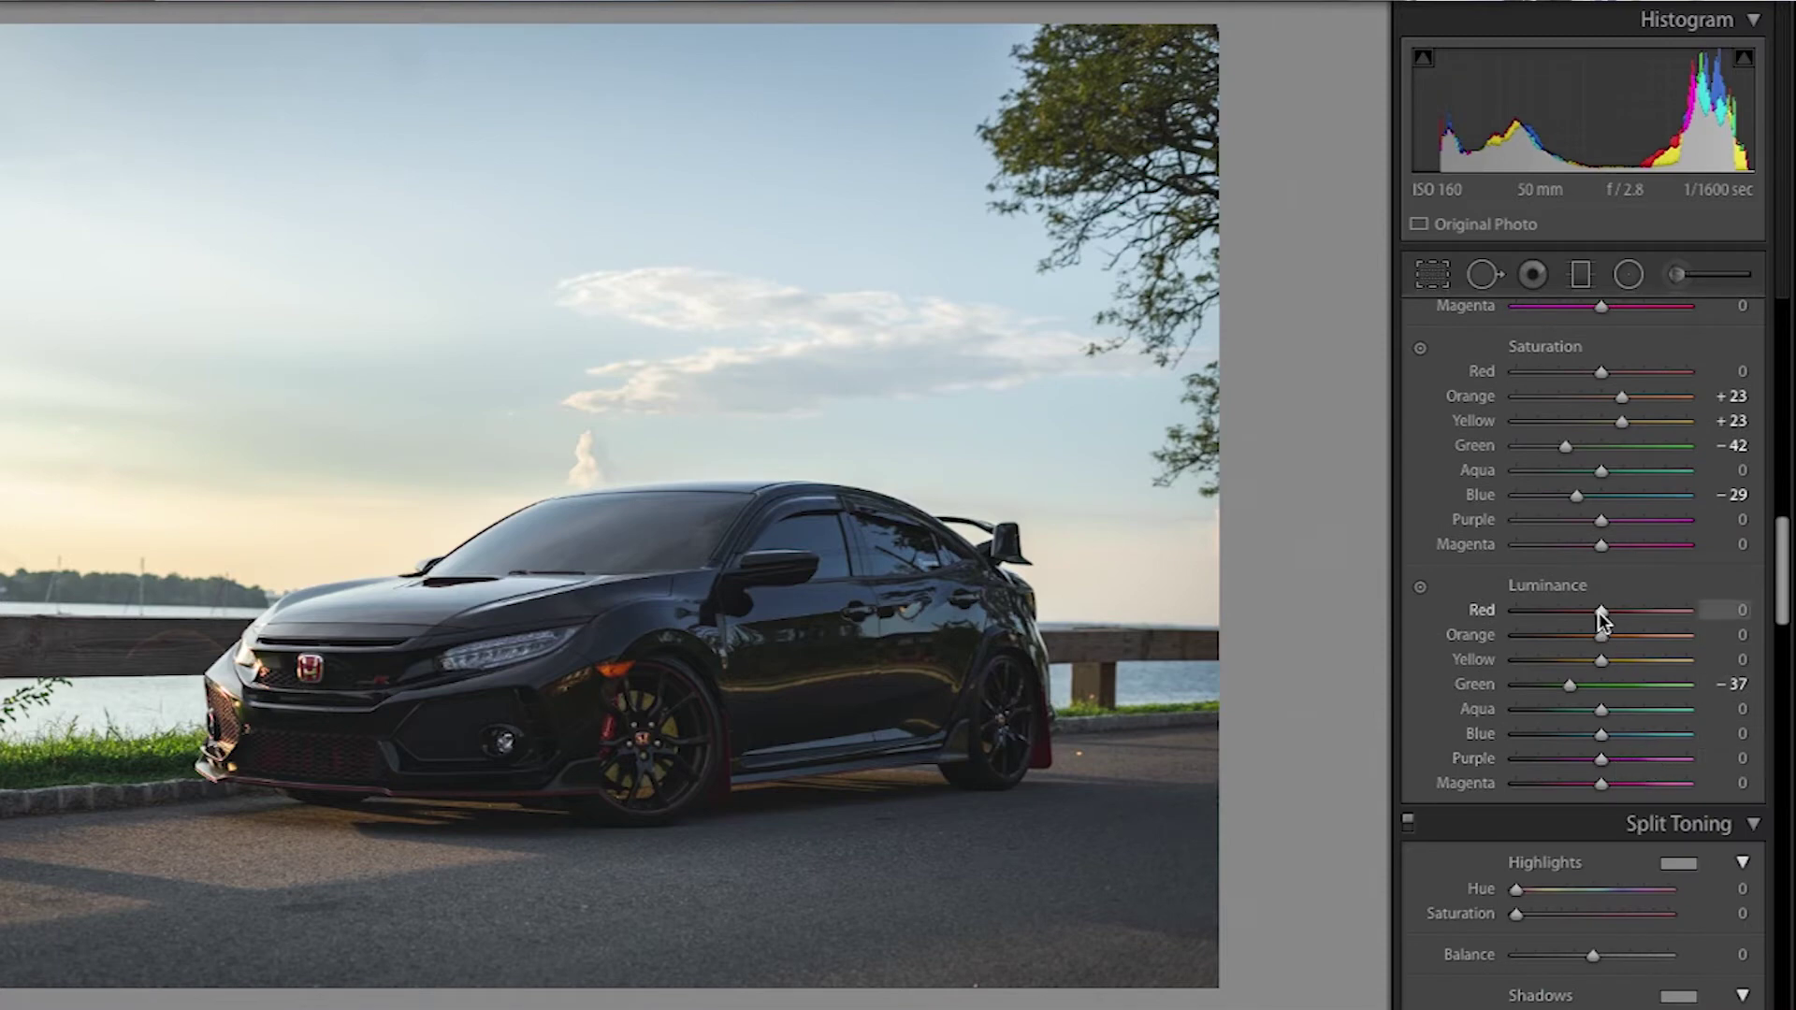
{"action": "left_click_drag", "start_coordinate": [1597, 612], "coordinate": [1618, 614]}
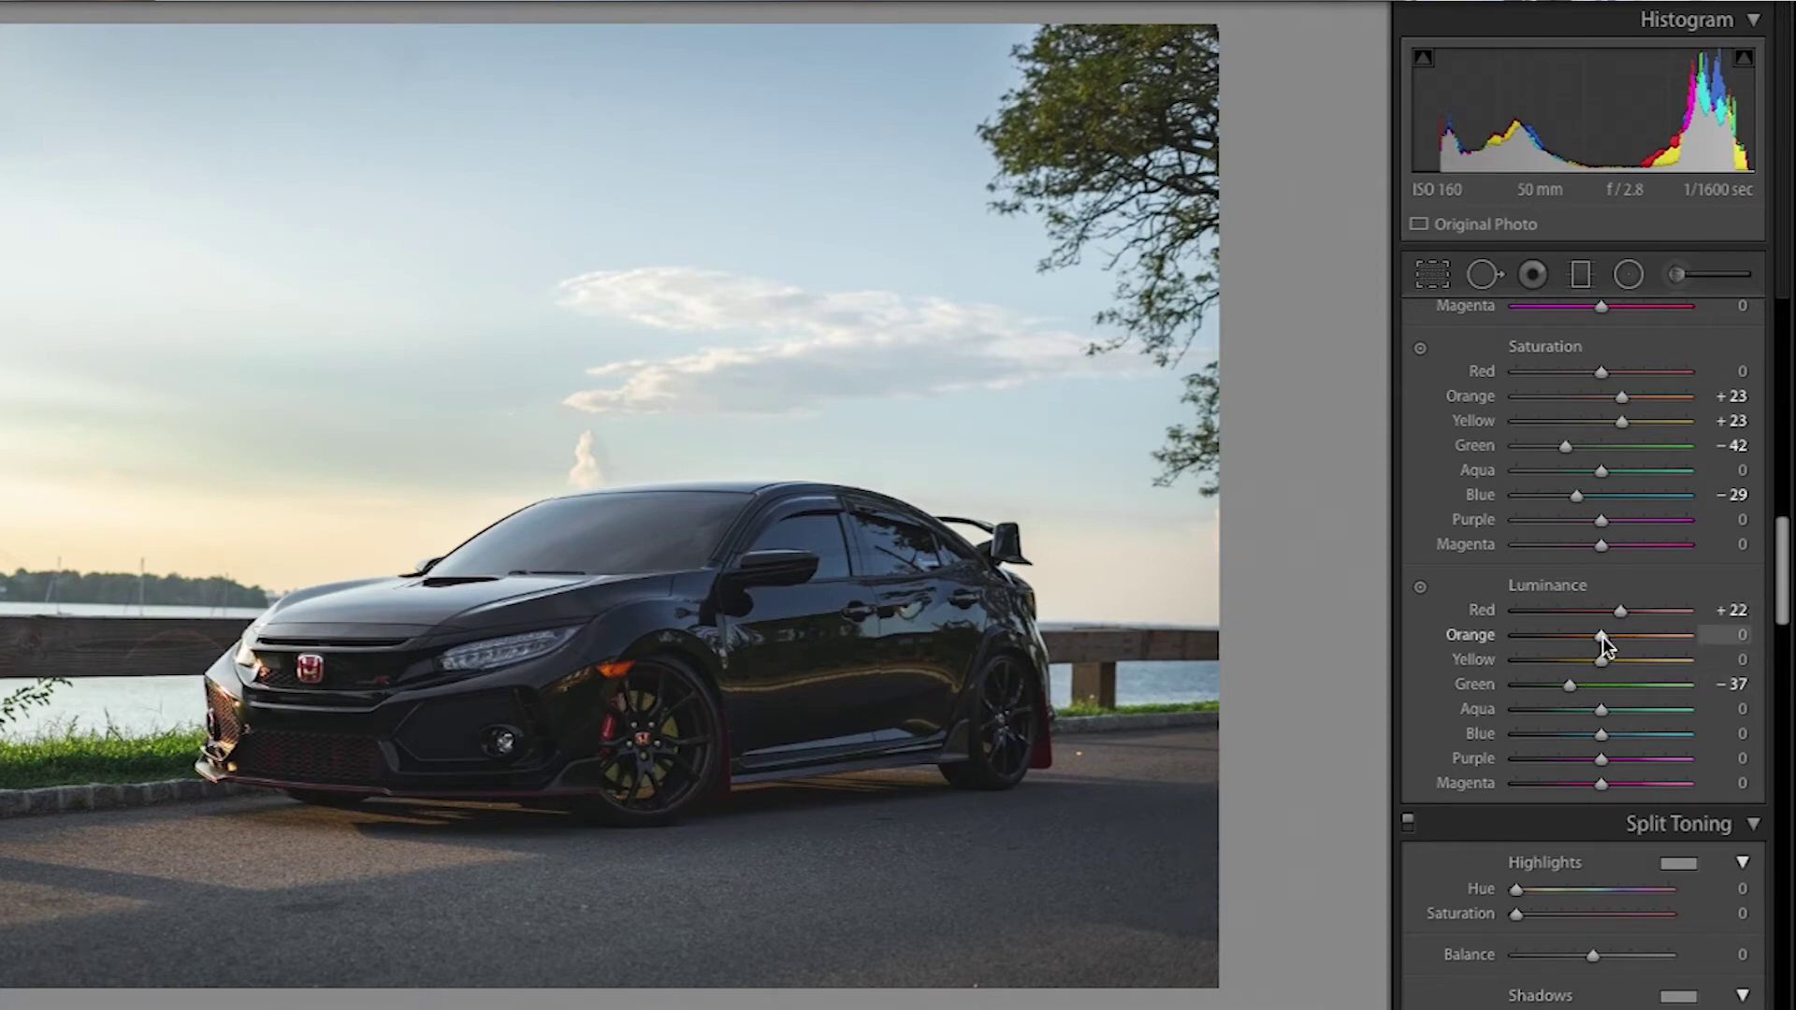
{"action": "left_click_drag", "start_coordinate": [1603, 638], "coordinate": [1623, 662]}
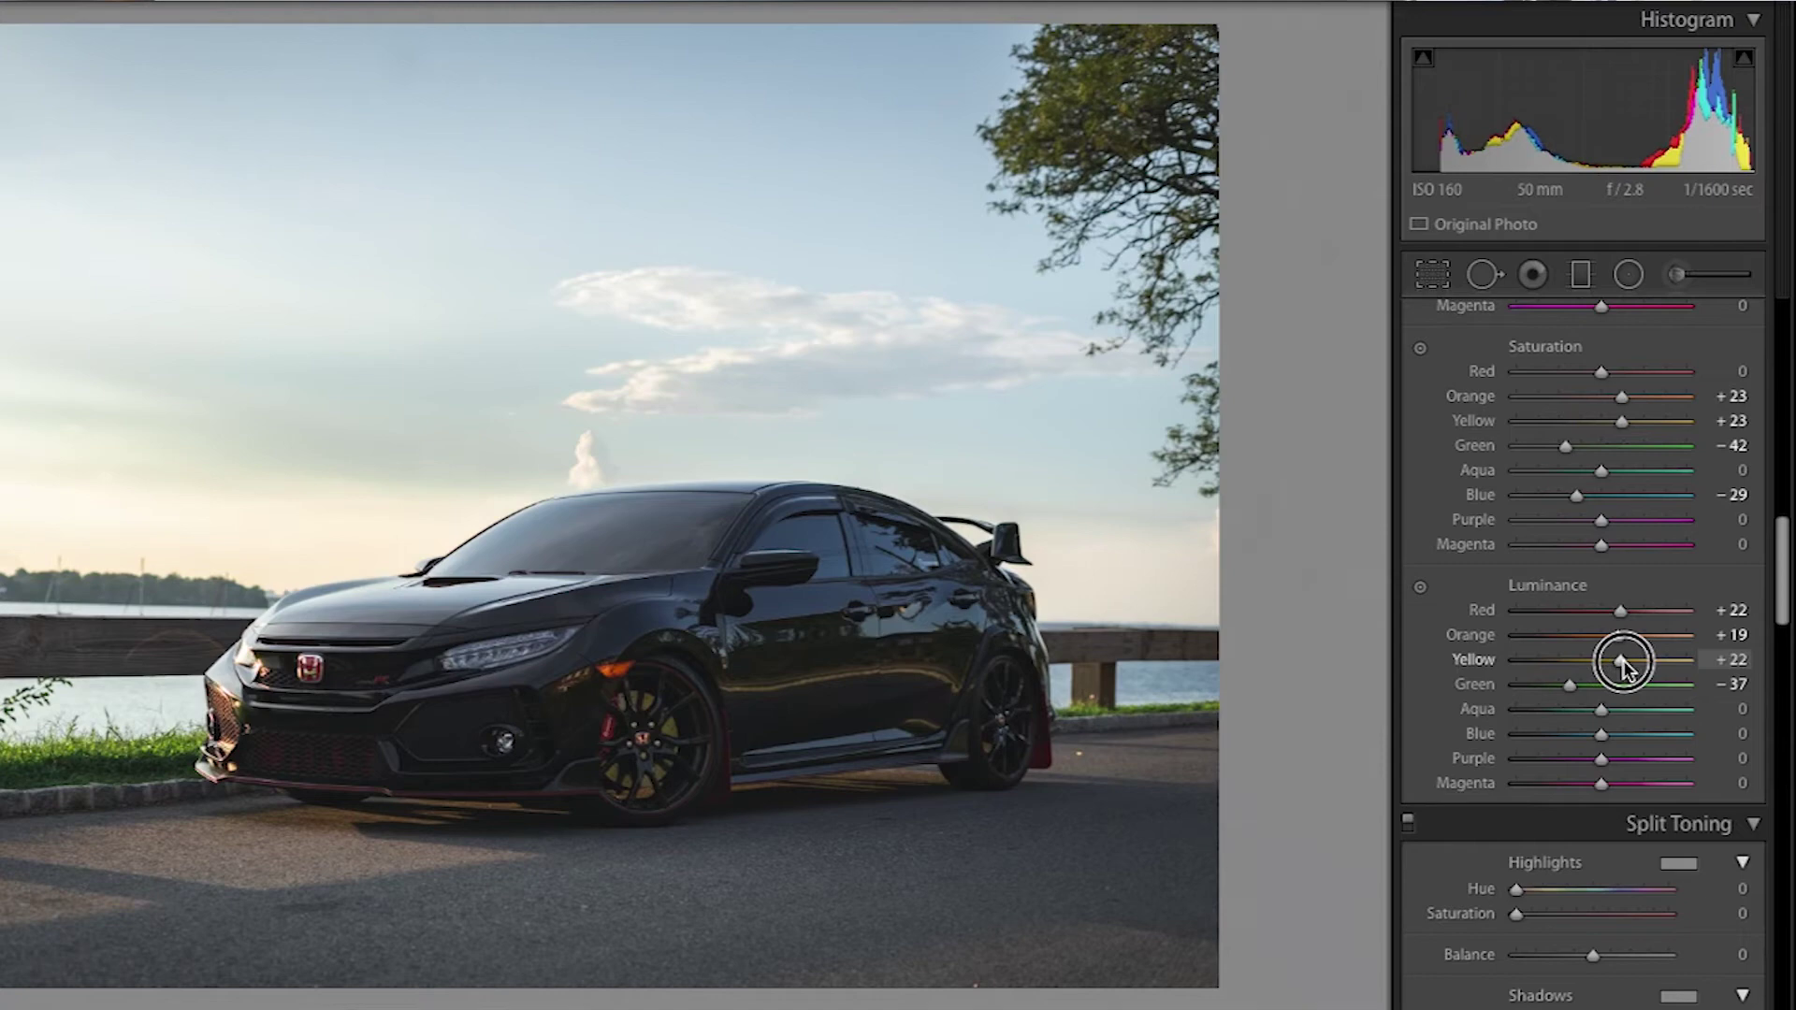
{"action": "double_click", "coordinate": [1623, 661]}
{"action": "double_click", "coordinate": [1621, 637]}
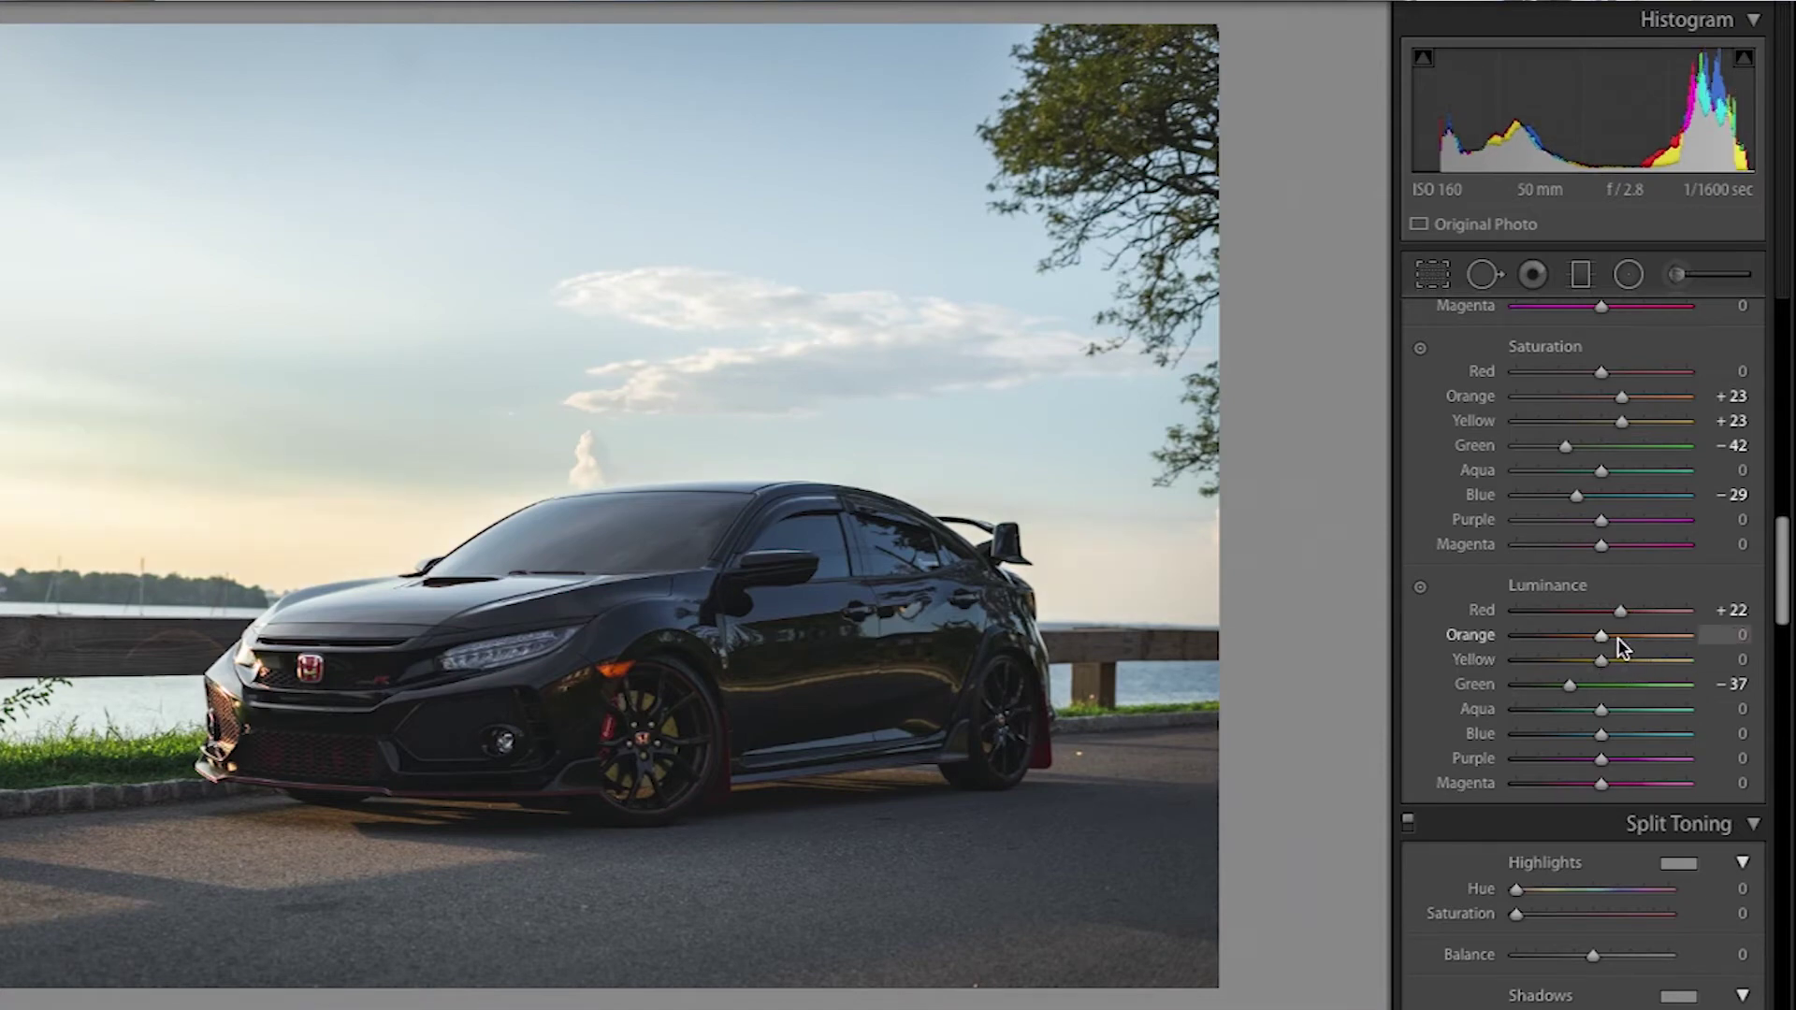
Increase the orange saturation to +39 and the yellow saturation to +38
{"action": "scroll", "coordinate": [1604, 549], "scroll_direction": "up", "scroll_amount": 1}
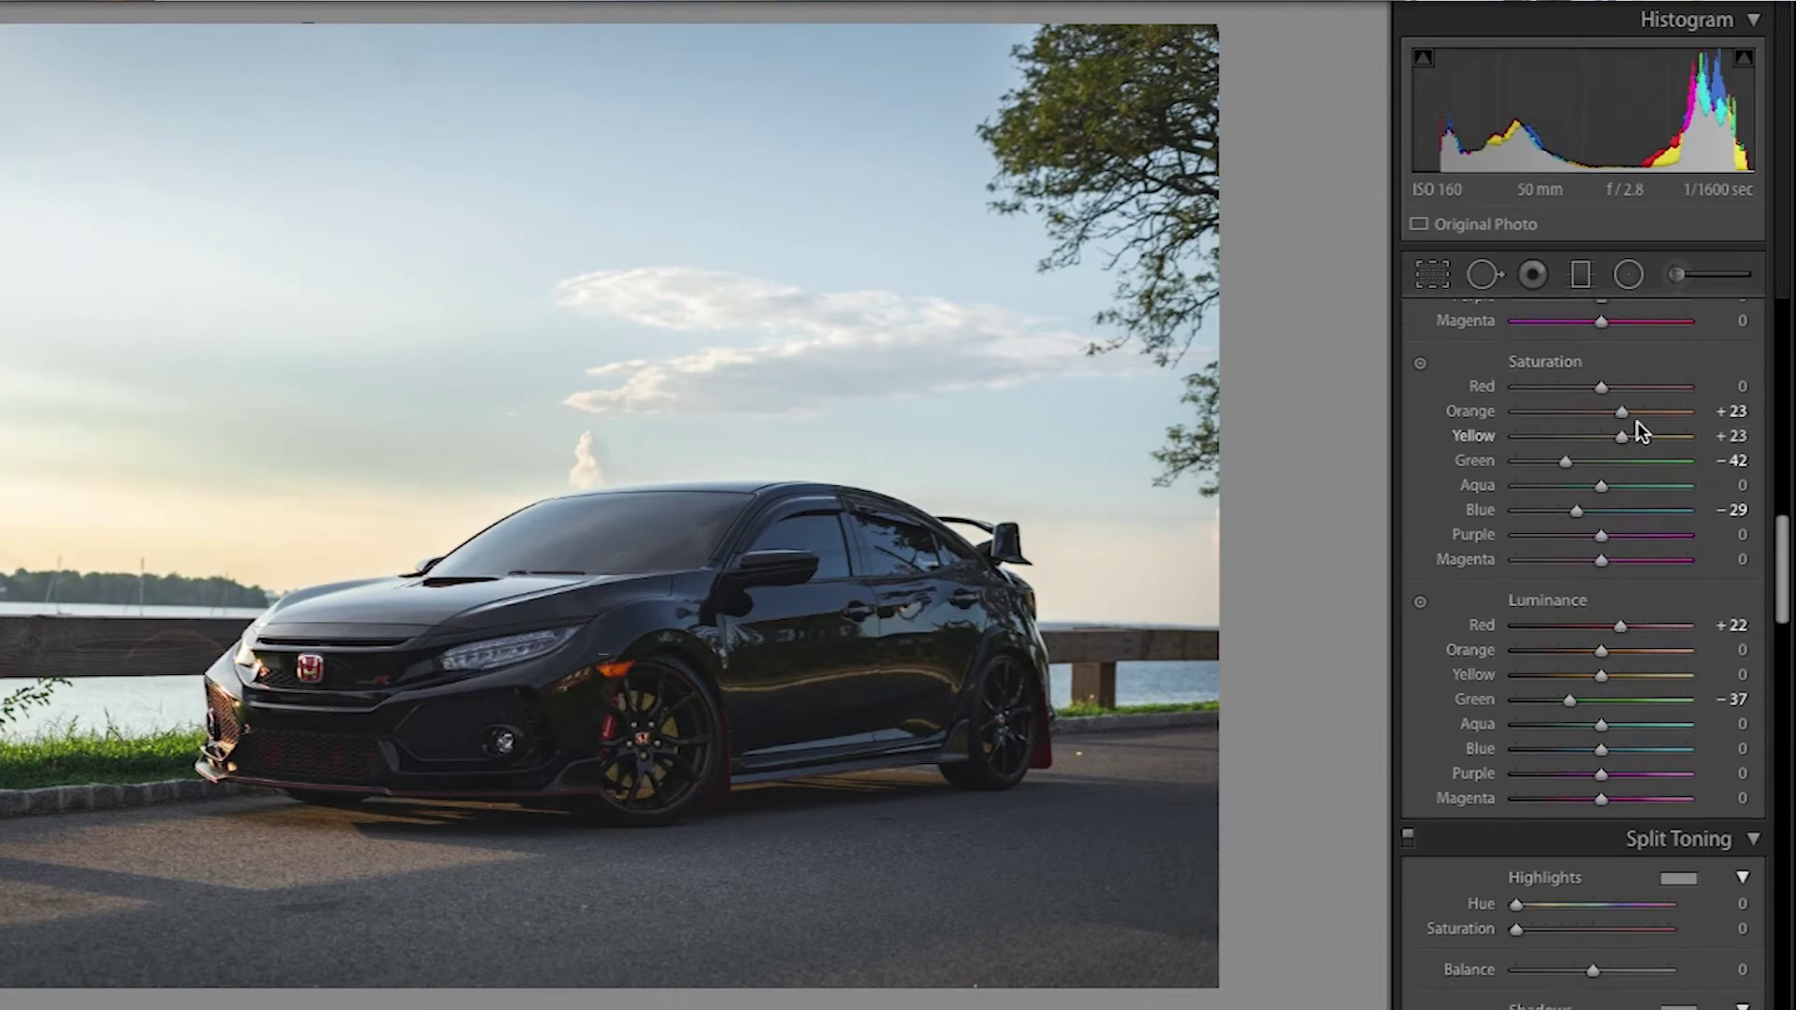
{"action": "left_click_drag", "start_coordinate": [1627, 418], "coordinate": [1629, 451]}
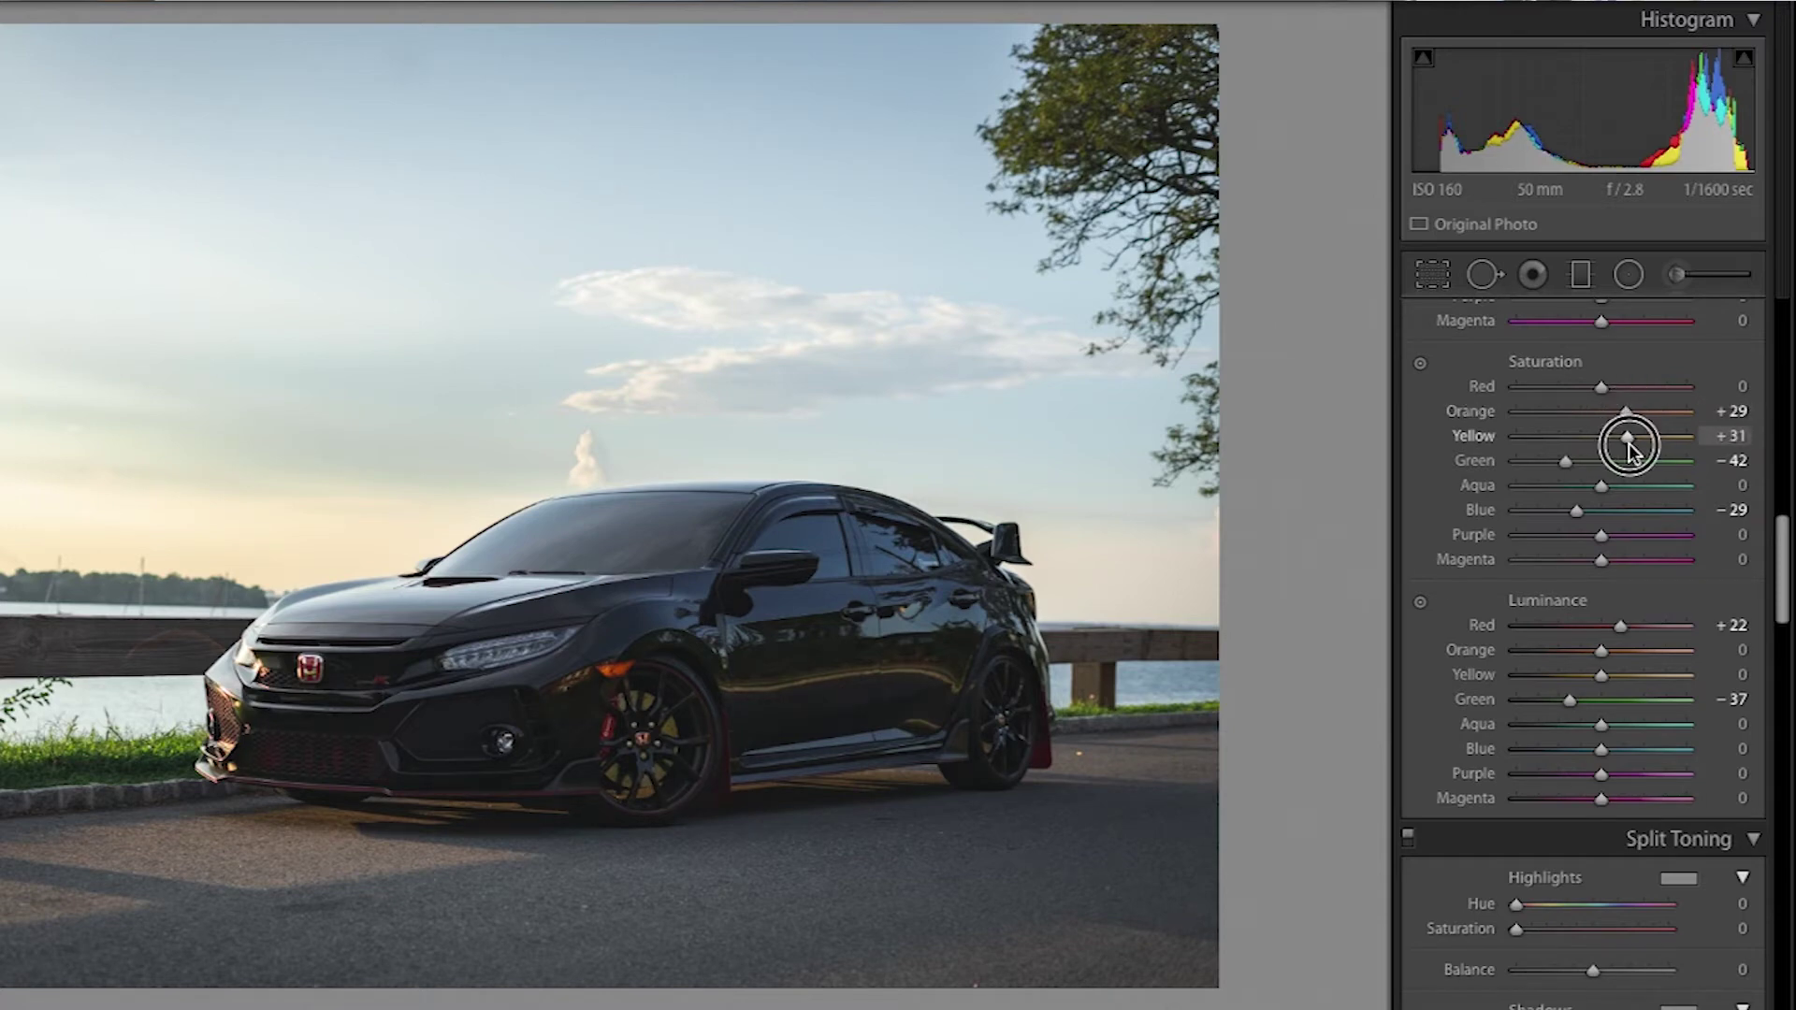
{"action": "scroll", "coordinate": [1594, 475], "scroll_direction": "up", "scroll_amount": 1}
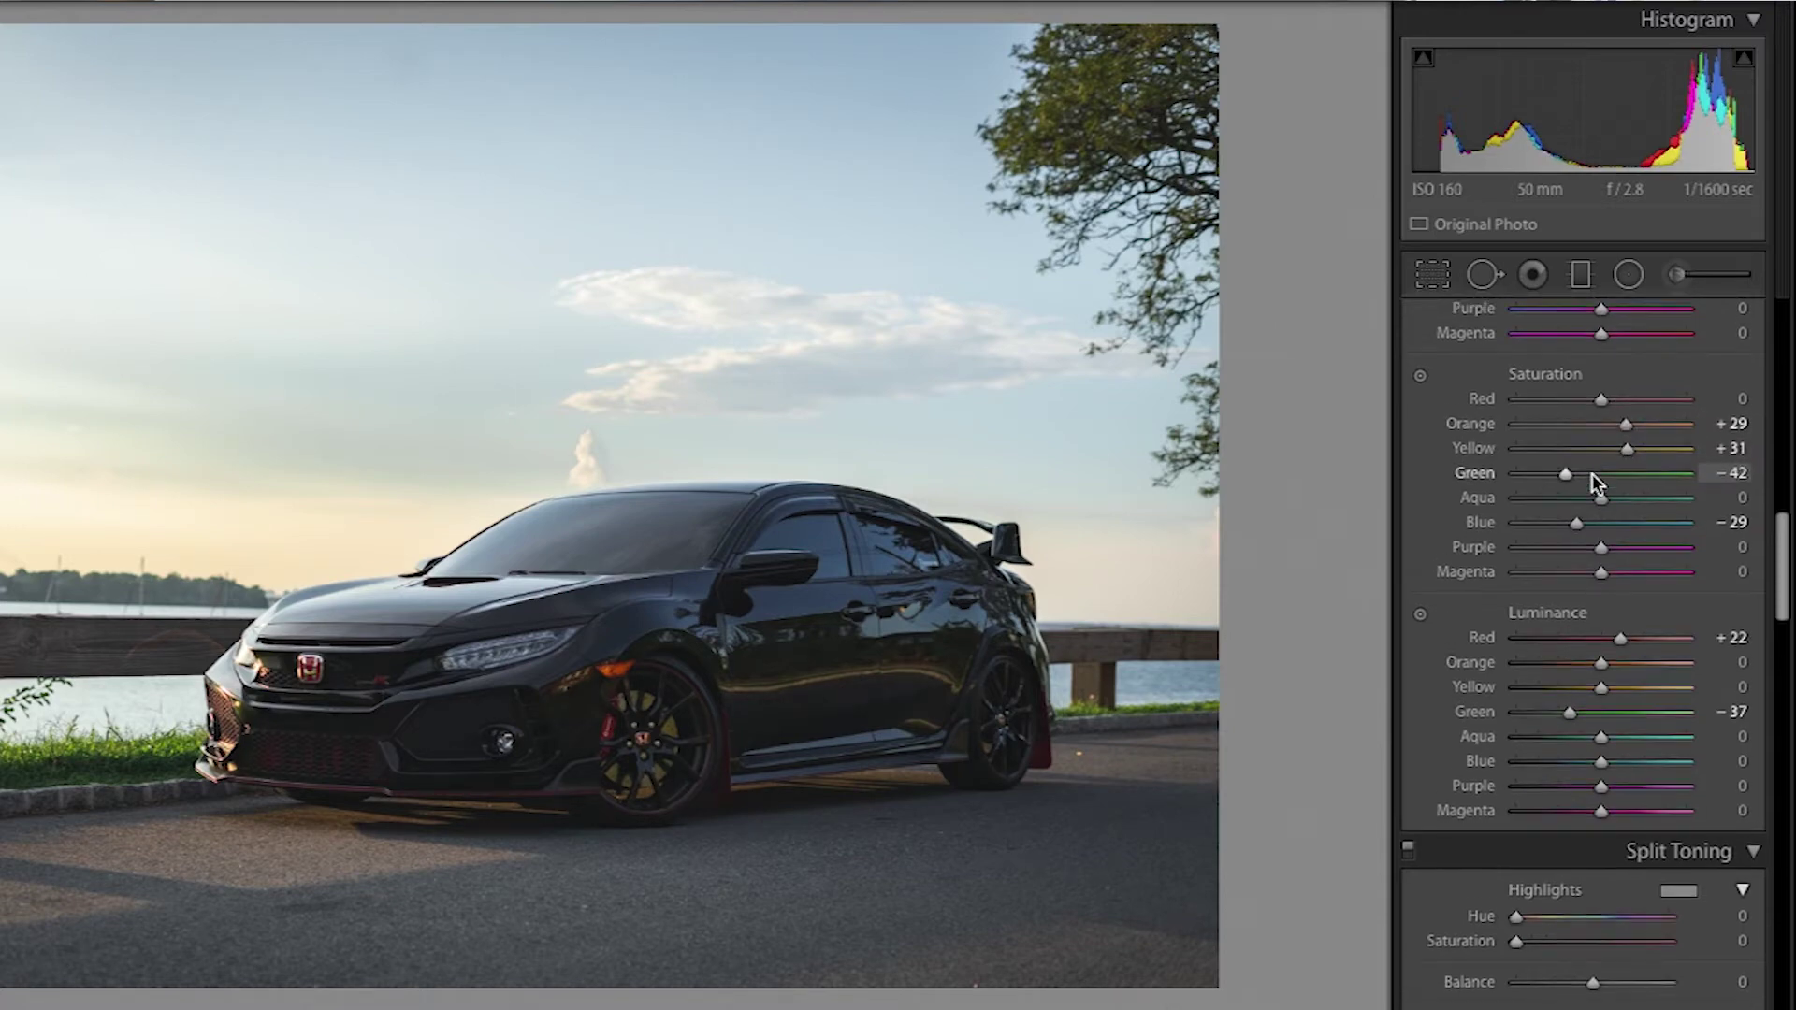
{"action": "scroll", "coordinate": [1592, 477], "scroll_direction": "up", "scroll_amount": 3}
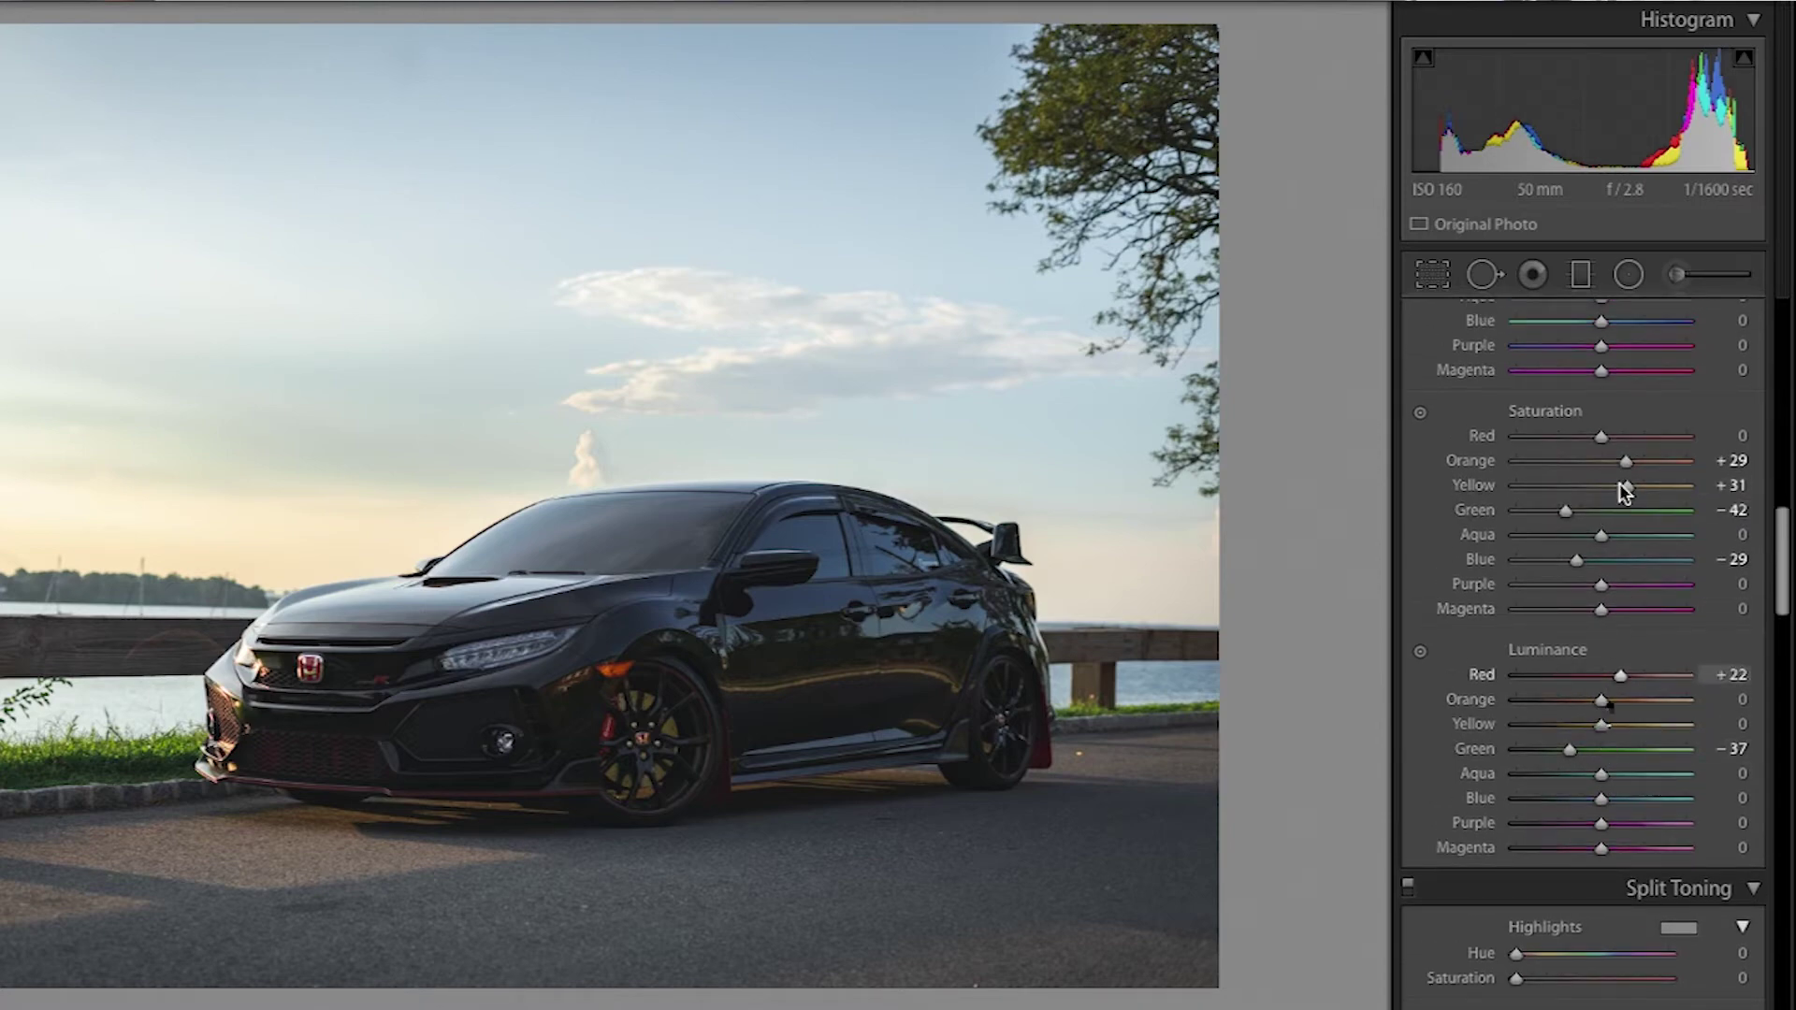
{"action": "left_click", "coordinate": [1629, 470]}
{"action": "left_click_drag", "start_coordinate": [1629, 471], "coordinate": [1637, 496]}
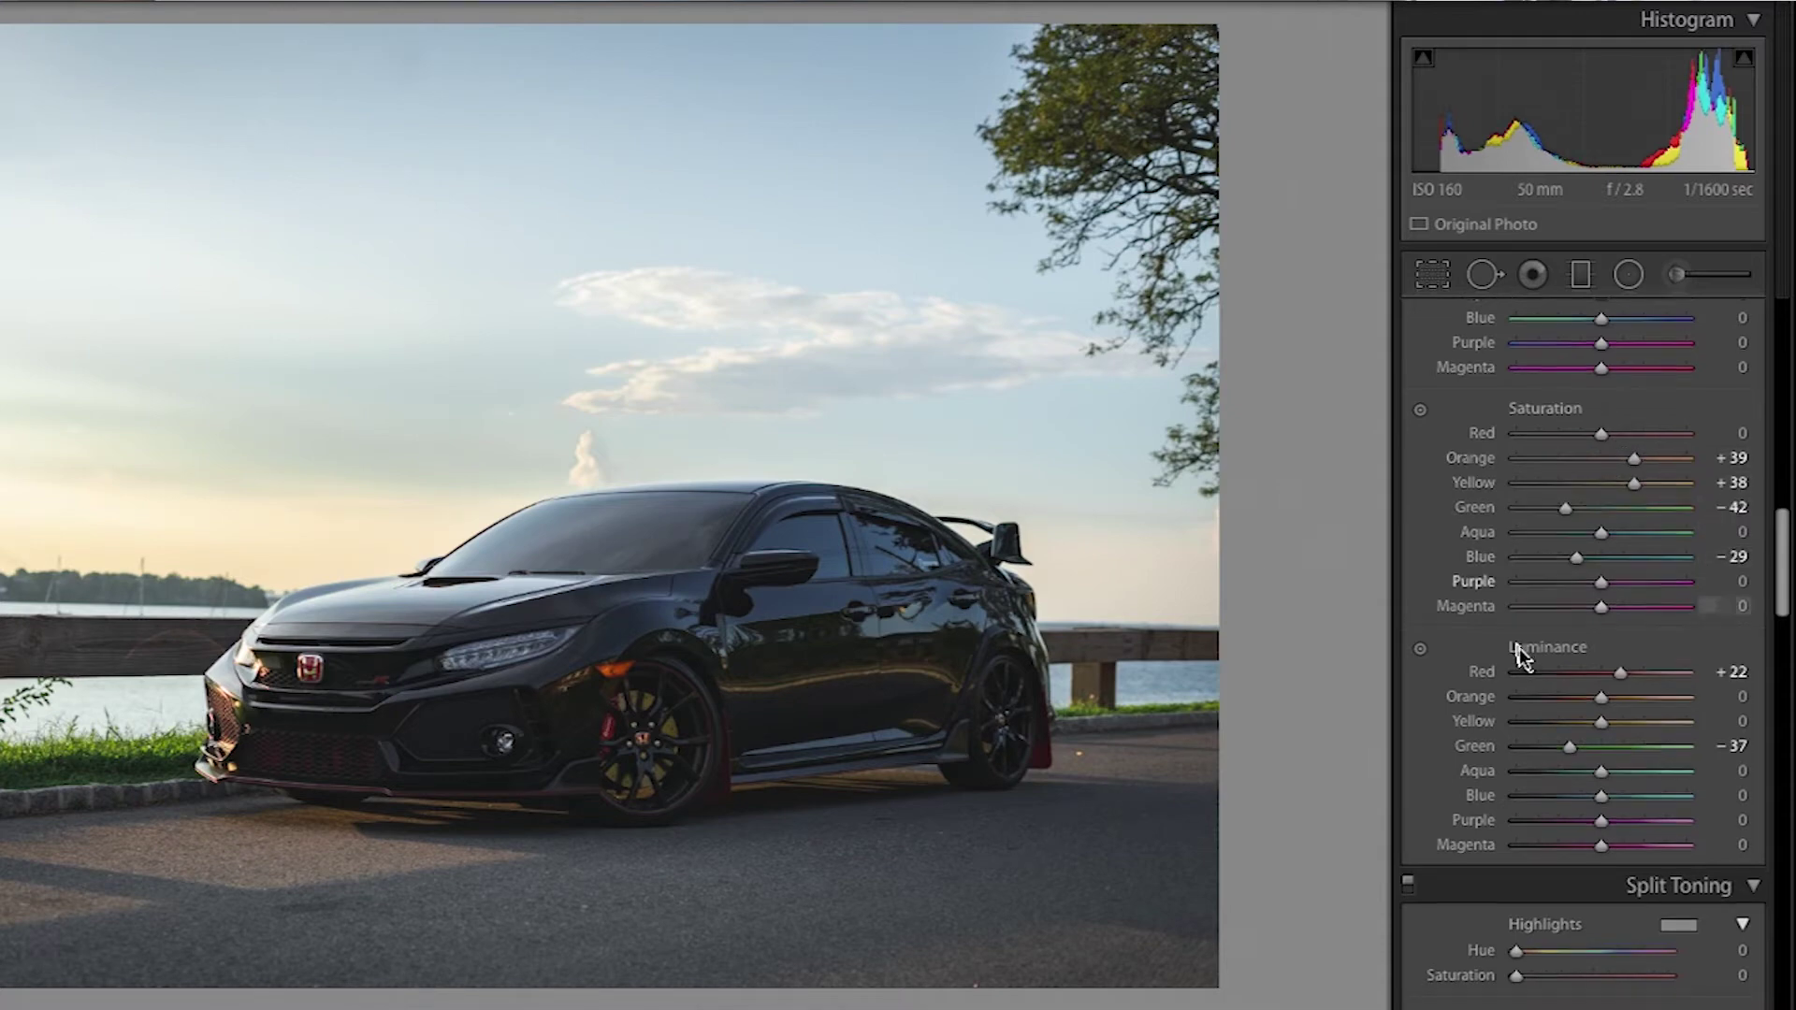
{"action": "scroll", "coordinate": [1534, 673], "scroll_direction": "down", "scroll_amount": 5}
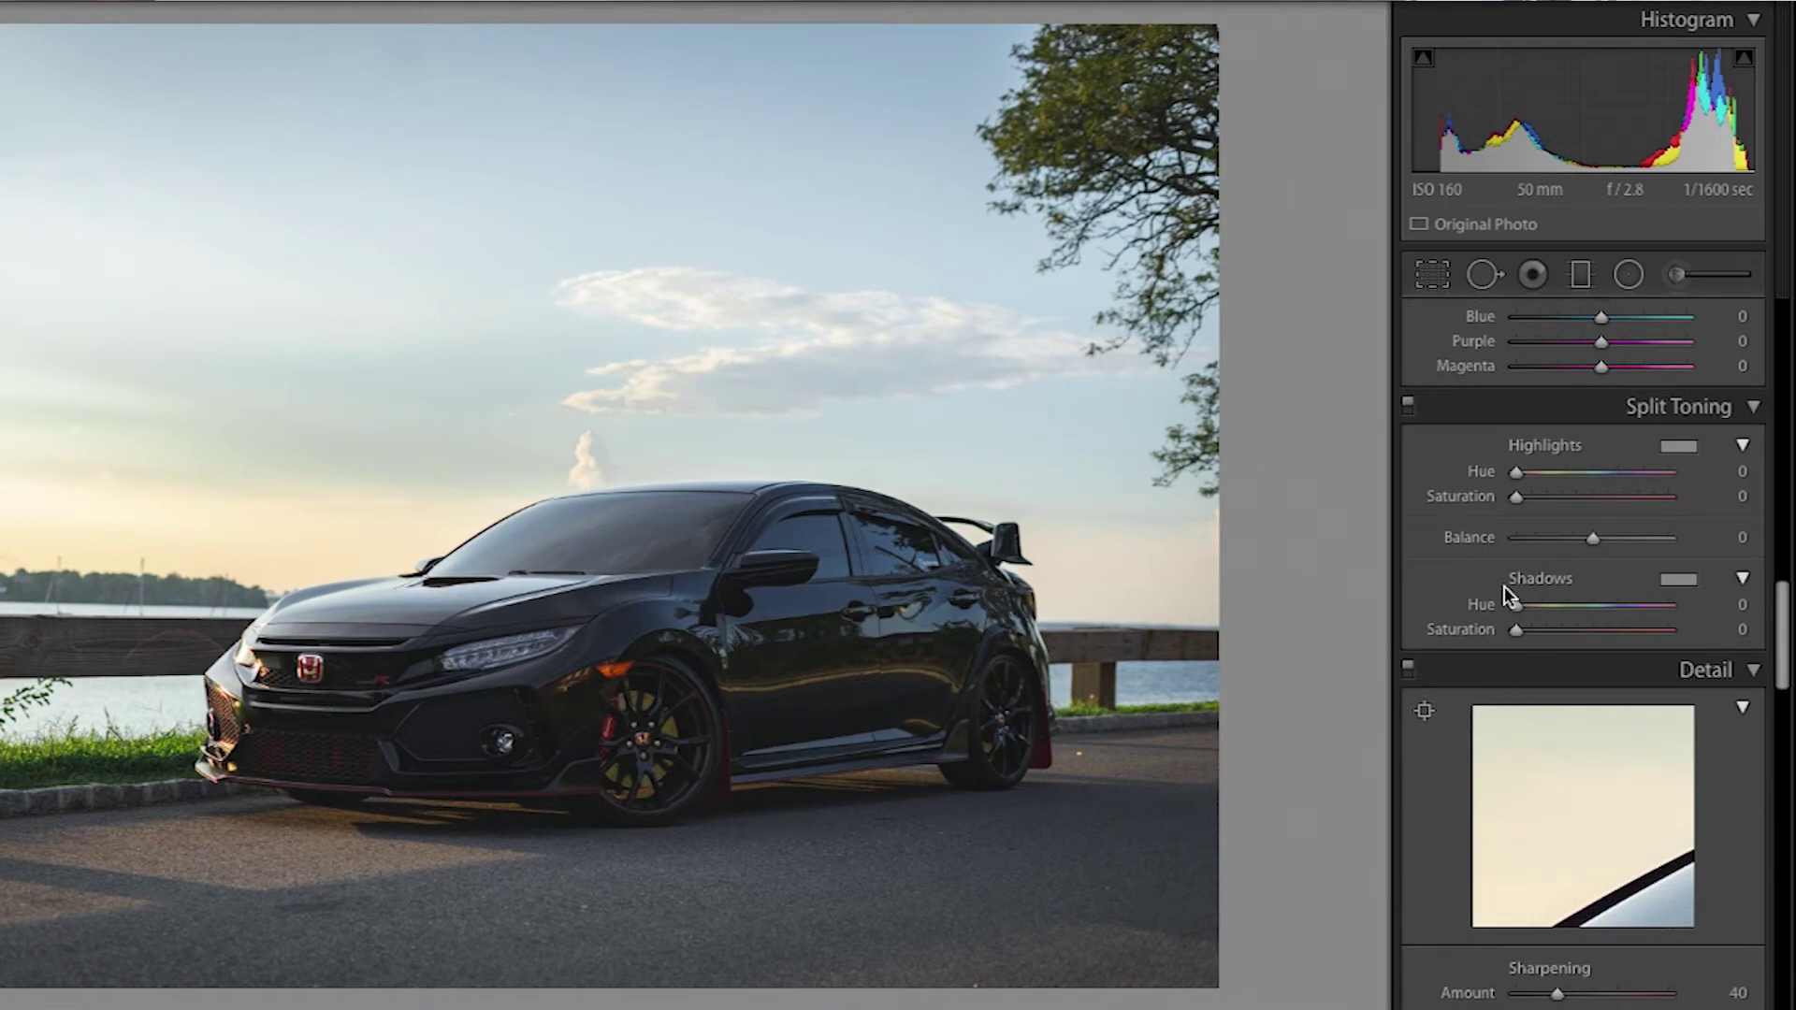
{"action": "scroll", "coordinate": [1505, 576], "scroll_direction": "up", "scroll_amount": 5}
{"action": "scroll", "coordinate": [1490, 558], "scroll_direction": "up", "scroll_amount": 4}
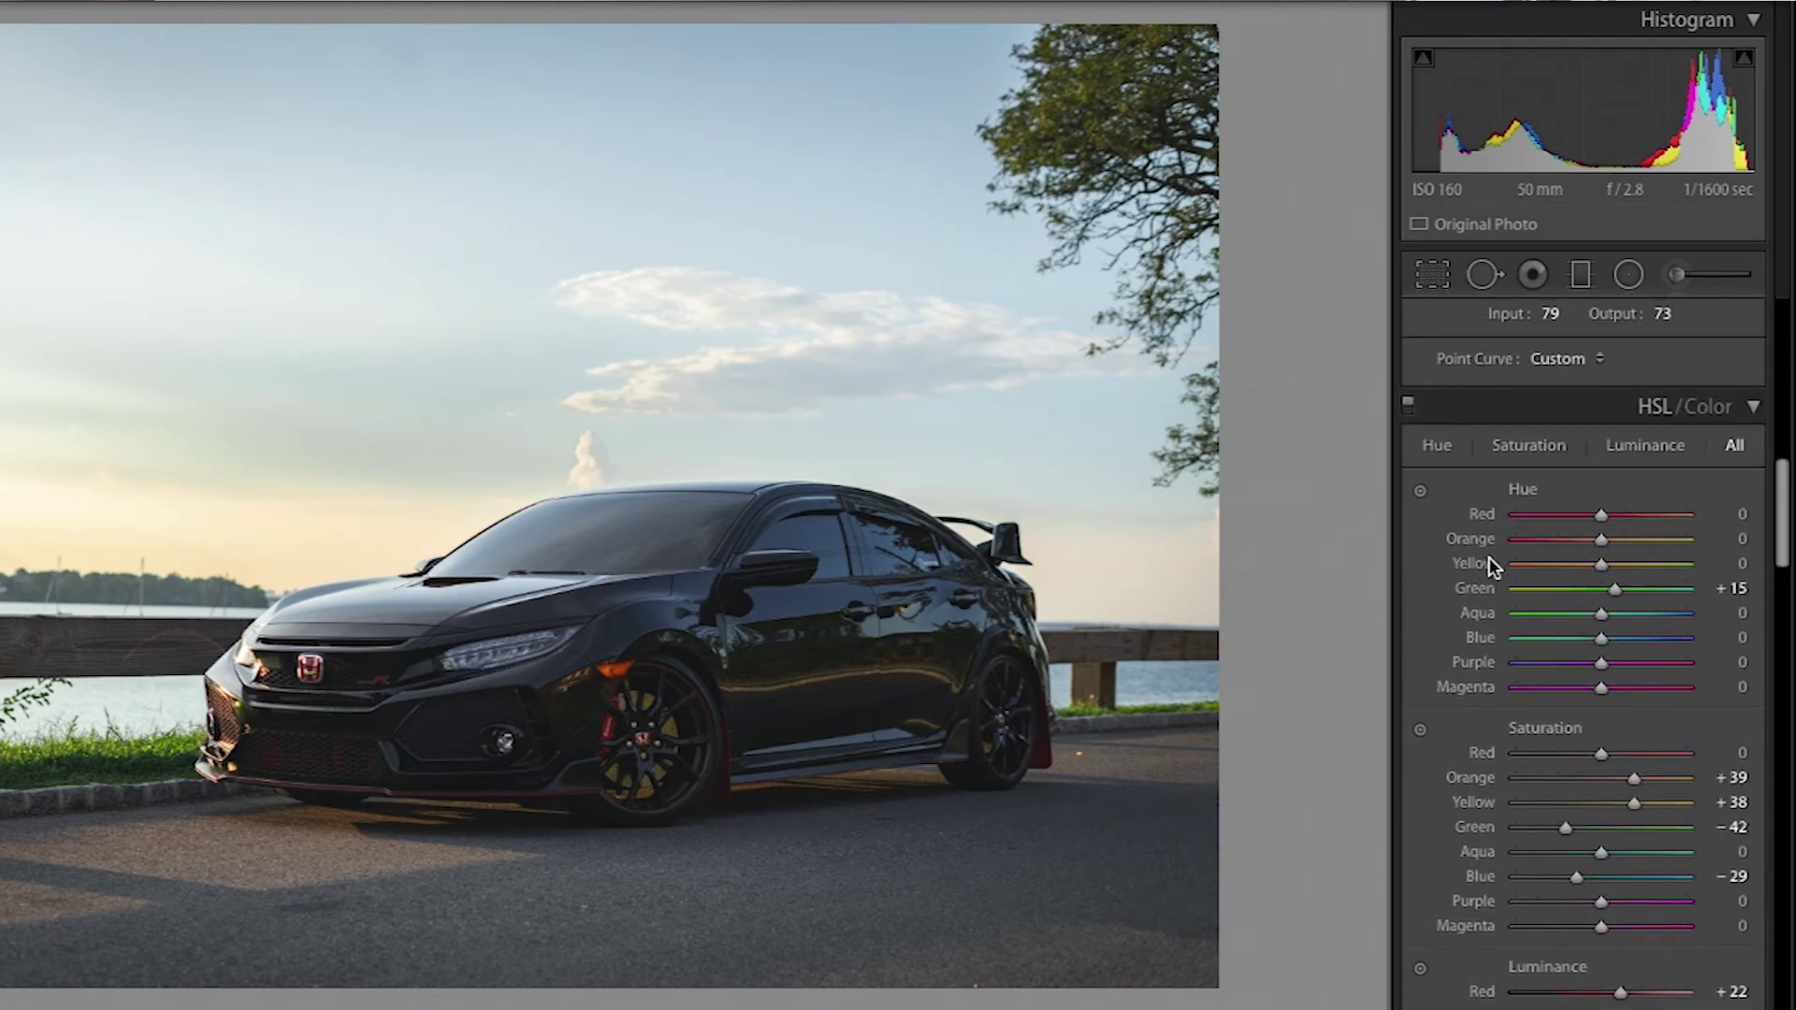
Increase the photo's Dehaze to +25
{"action": "scroll", "coordinate": [1534, 449], "scroll_direction": "up", "scroll_amount": 4}
{"action": "scroll", "coordinate": [1534, 450], "scroll_direction": "up", "scroll_amount": 8}
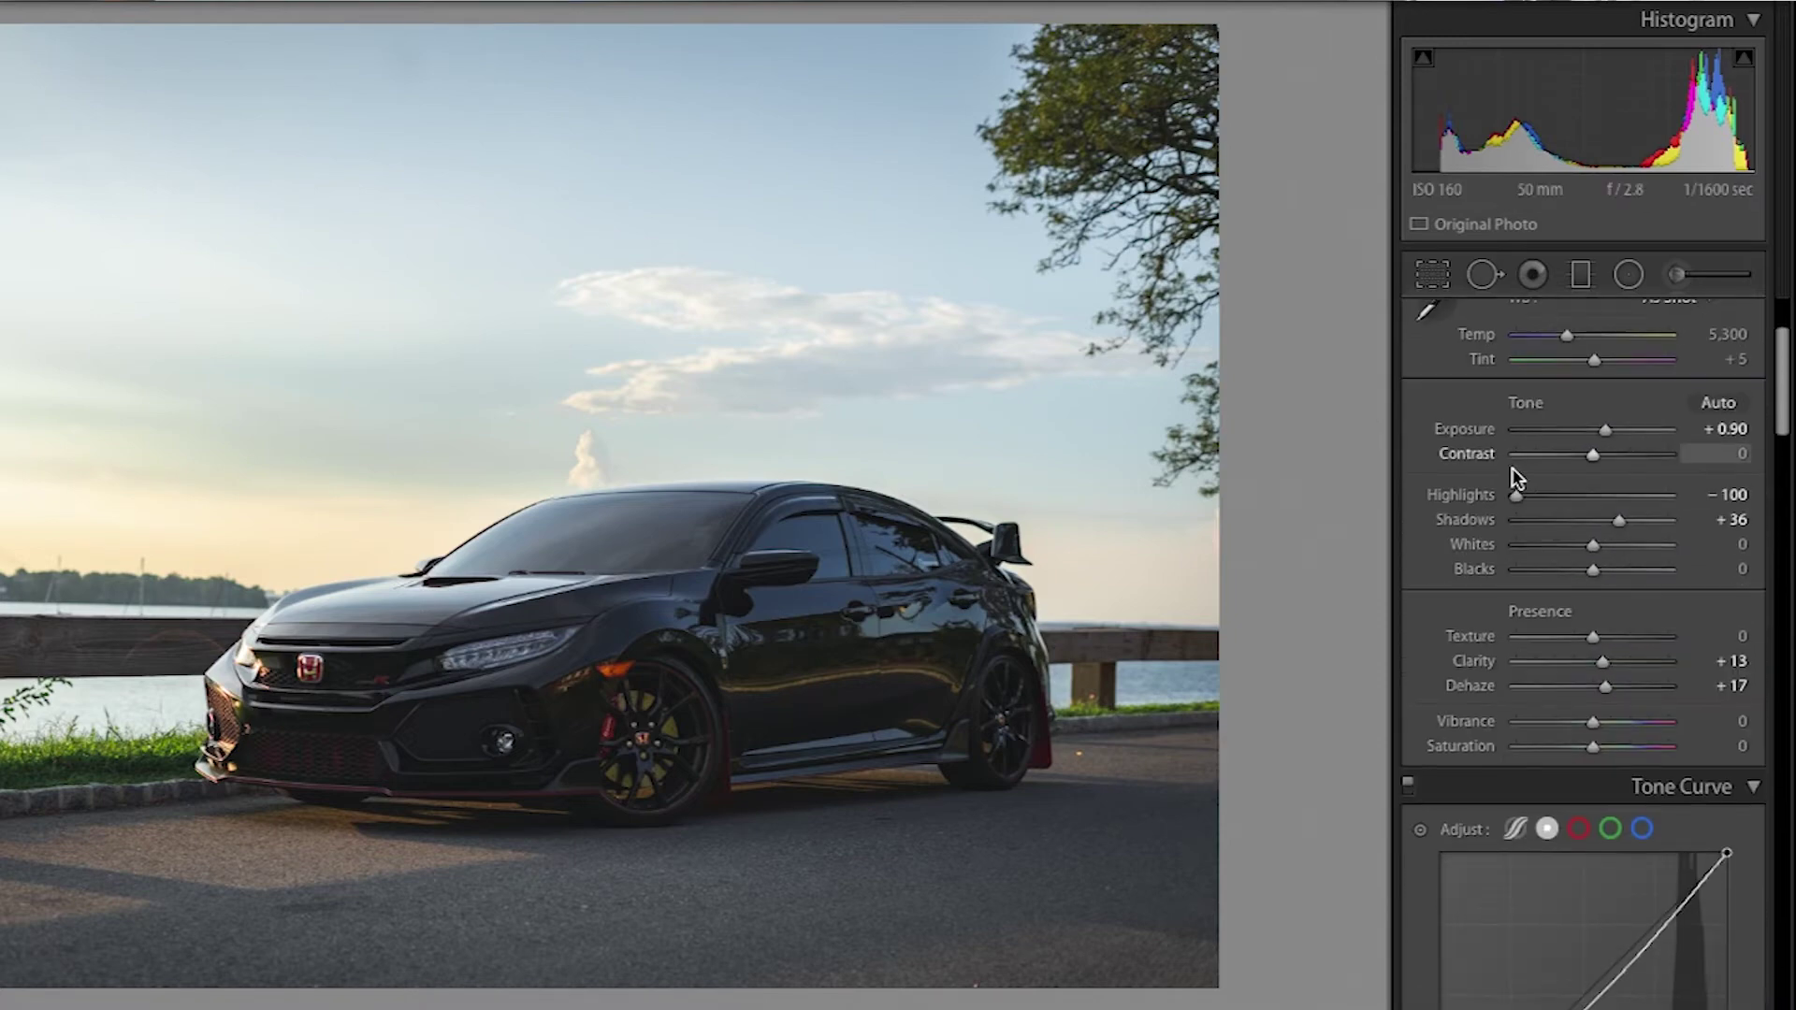
{"action": "left_click_drag", "start_coordinate": [1605, 688], "coordinate": [1611, 690]}
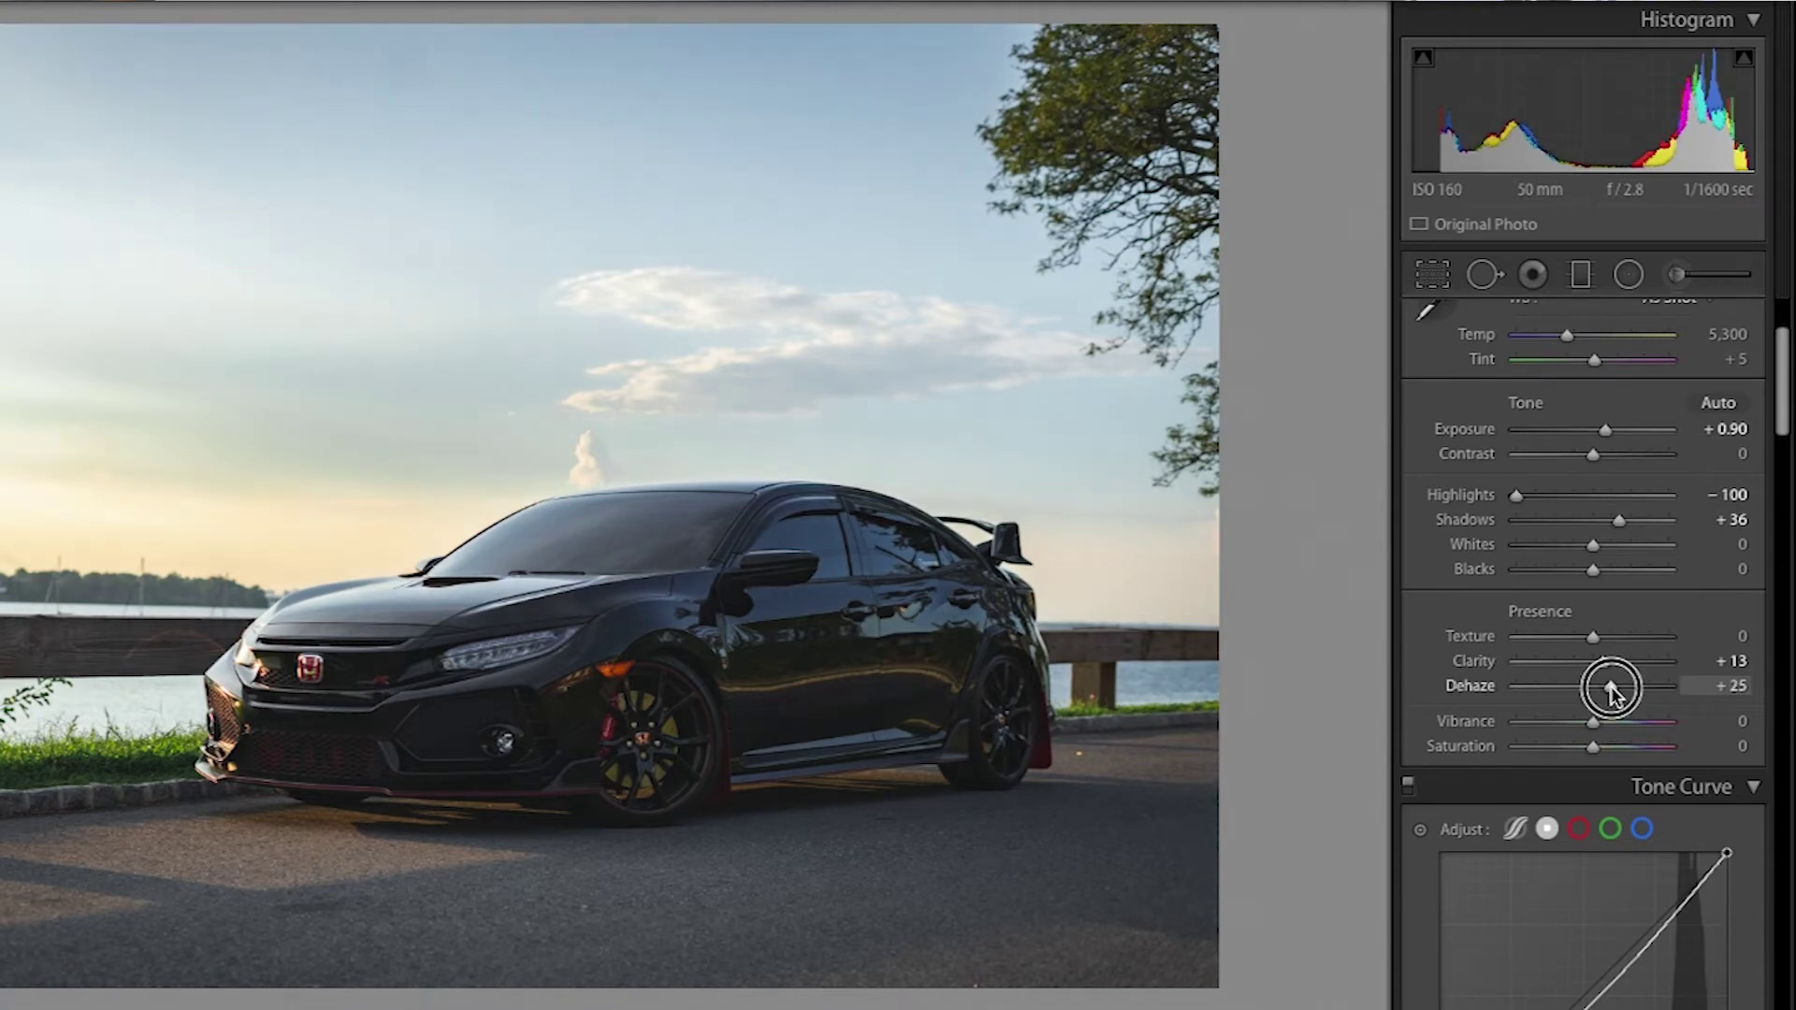
Set the split toning saturation for the shadows to 3
{"action": "scroll", "coordinate": [1454, 522], "scroll_direction": "down", "scroll_amount": 3}
{"action": "scroll", "coordinate": [1456, 524], "scroll_direction": "down", "scroll_amount": 15}
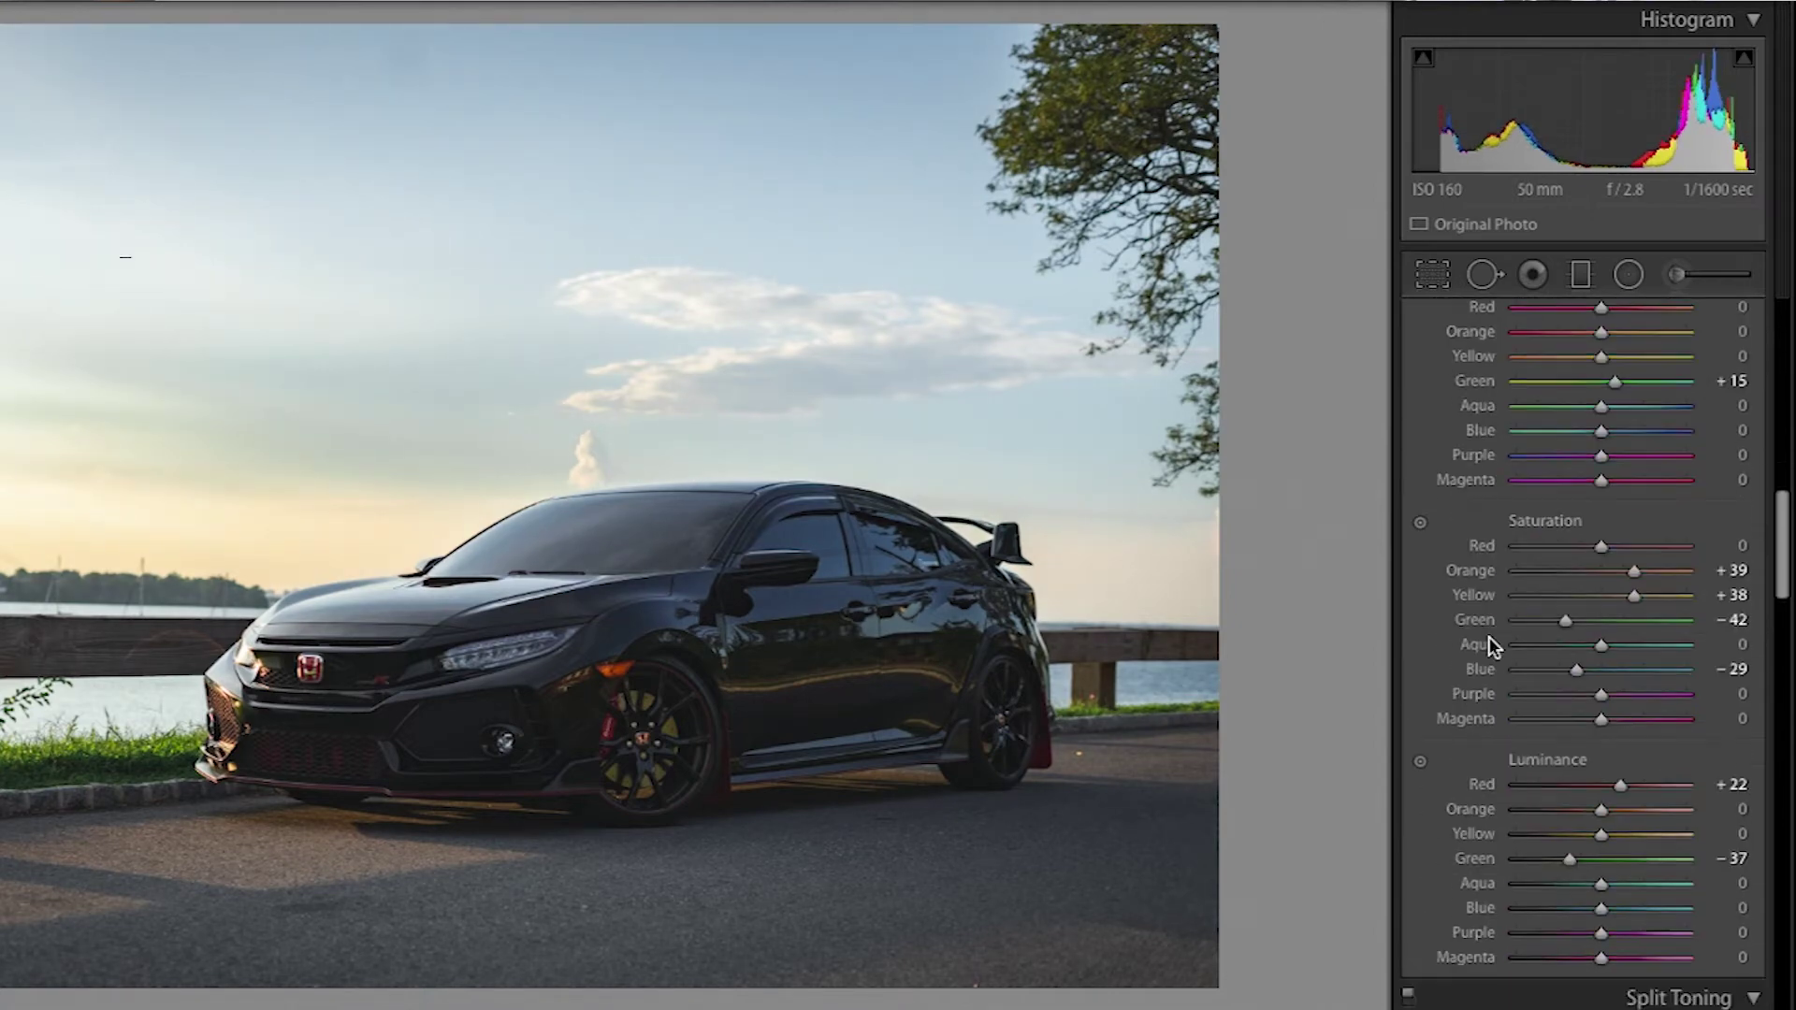
{"action": "scroll", "coordinate": [1491, 646], "scroll_direction": "up", "scroll_amount": 3}
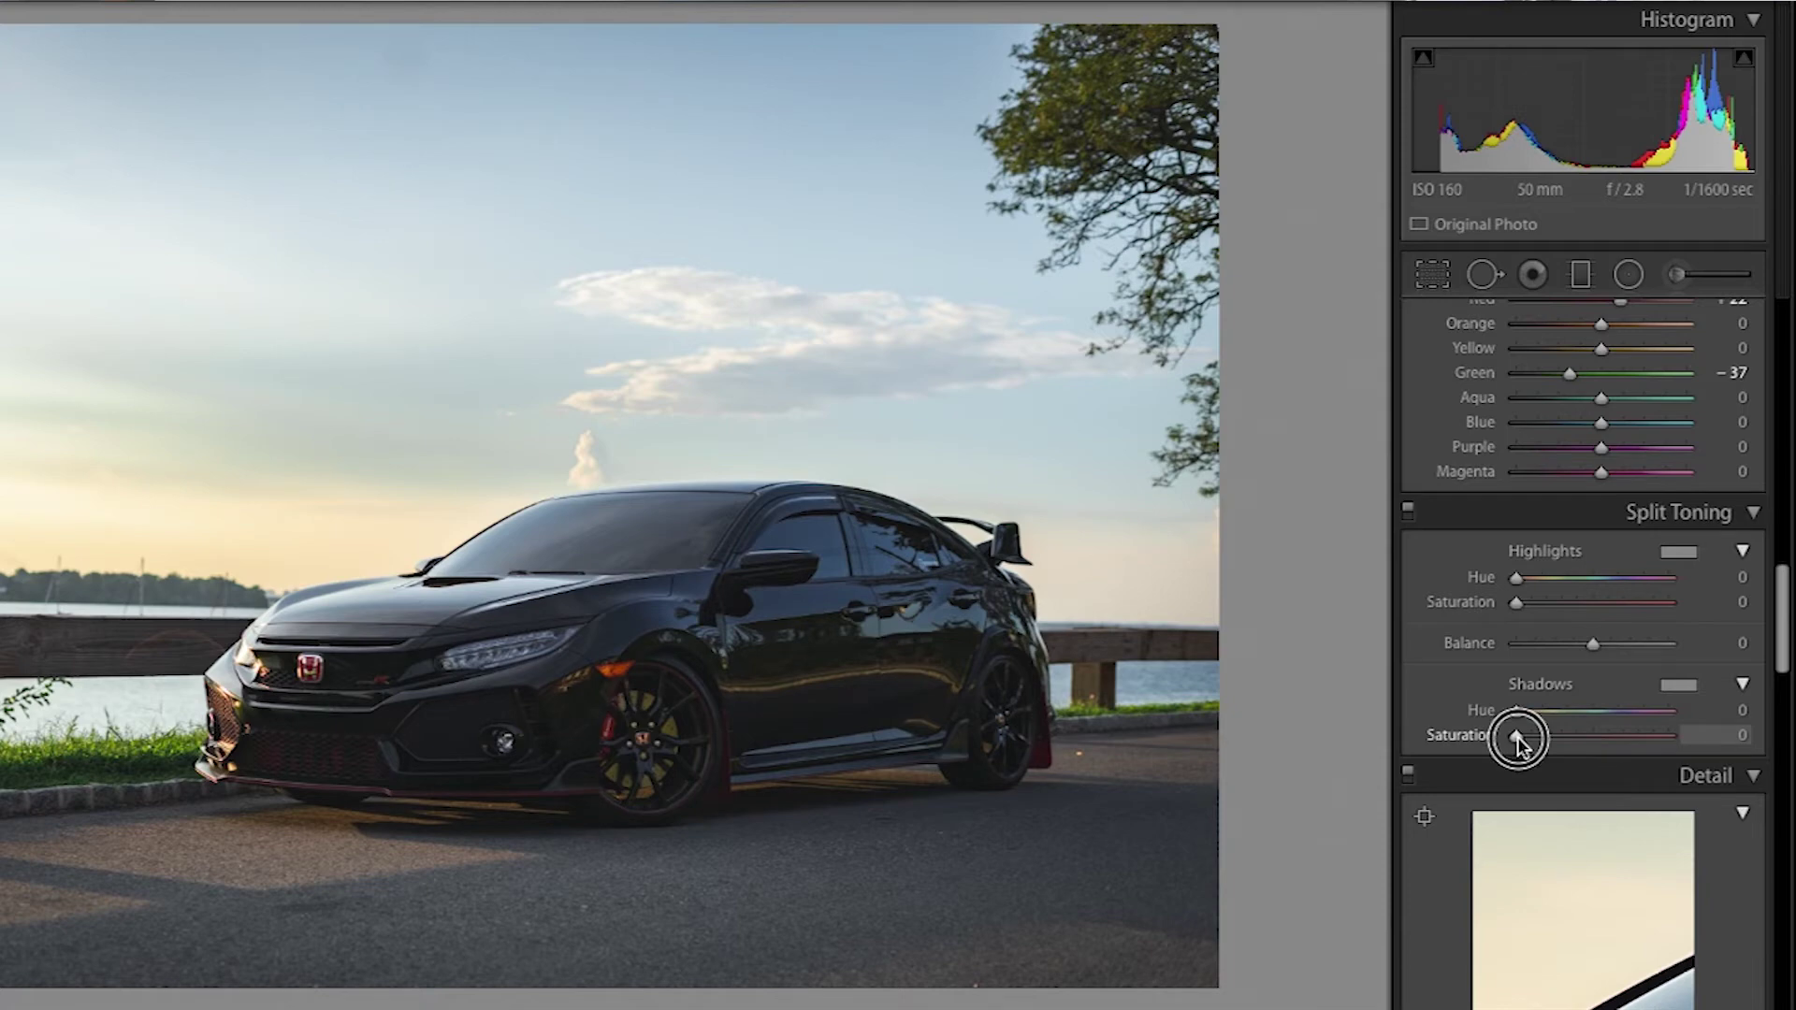
{"action": "left_click_drag", "start_coordinate": [1517, 742], "coordinate": [1523, 743]}
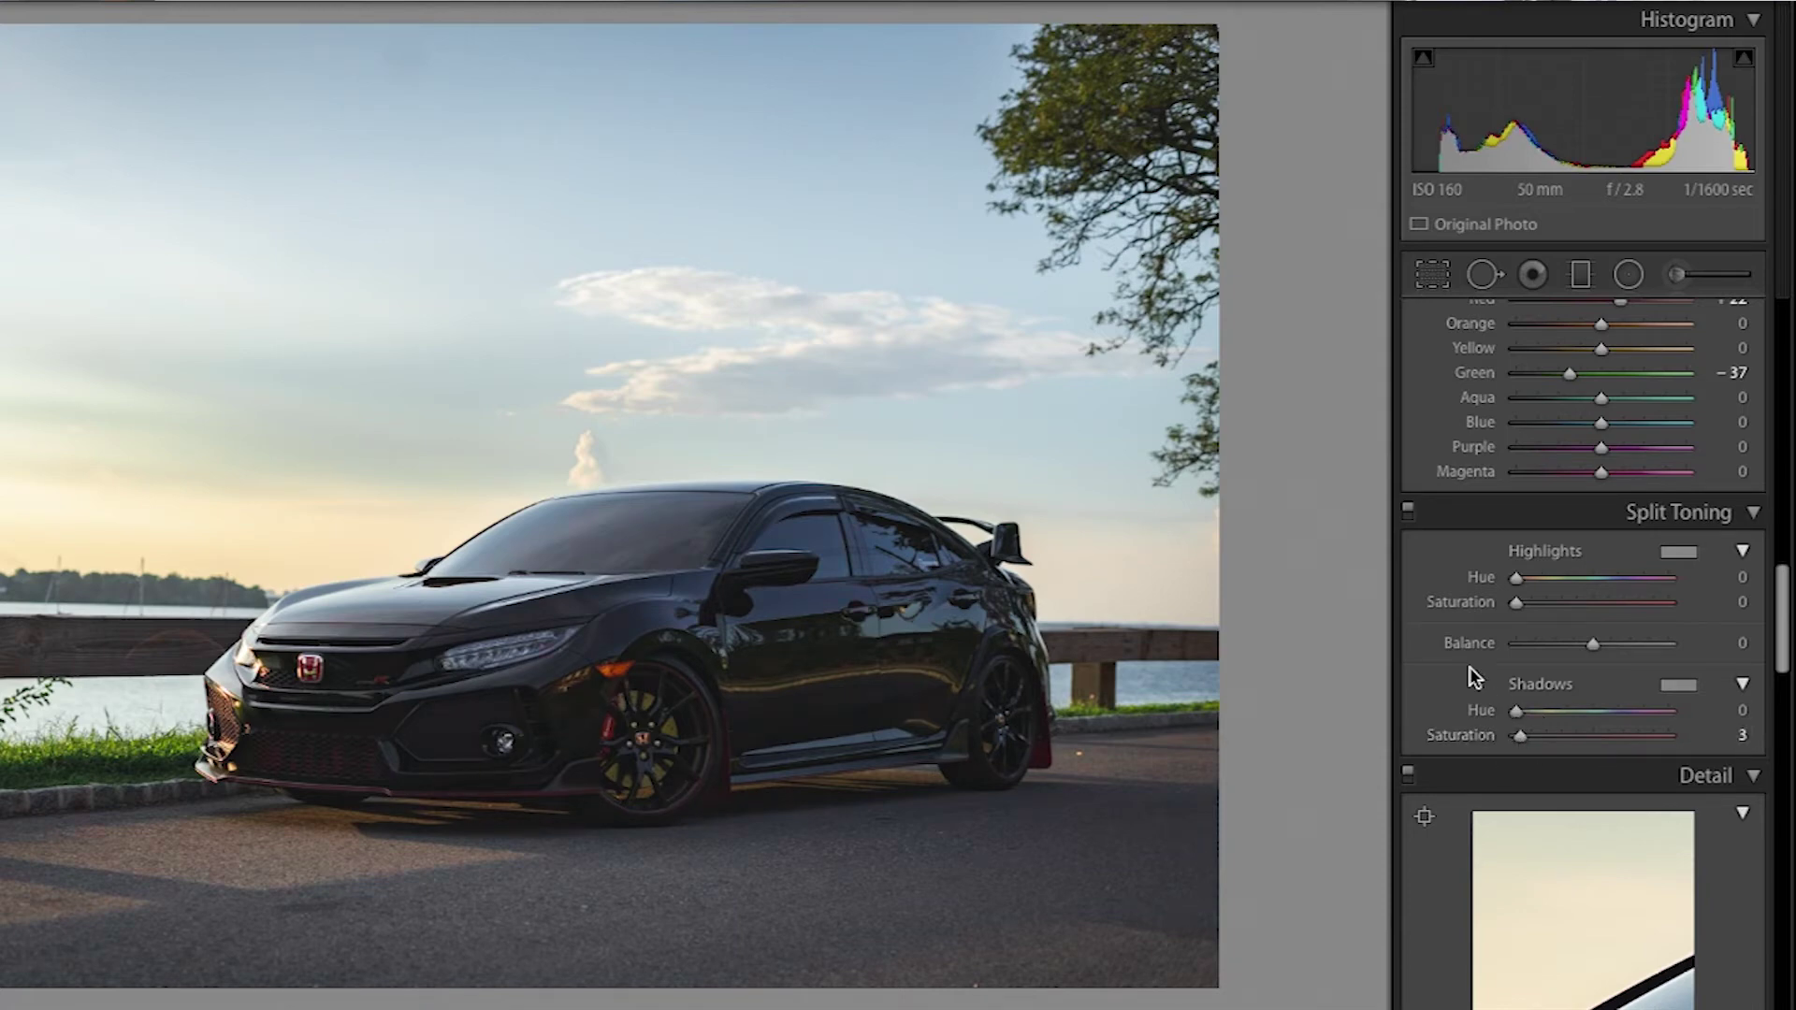
Set the Exposure to +0.75 and the Shadows to +42
{"action": "scroll", "coordinate": [1453, 594], "scroll_direction": "up", "scroll_amount": 5}
{"action": "scroll", "coordinate": [1519, 576], "scroll_direction": "up", "scroll_amount": 10}
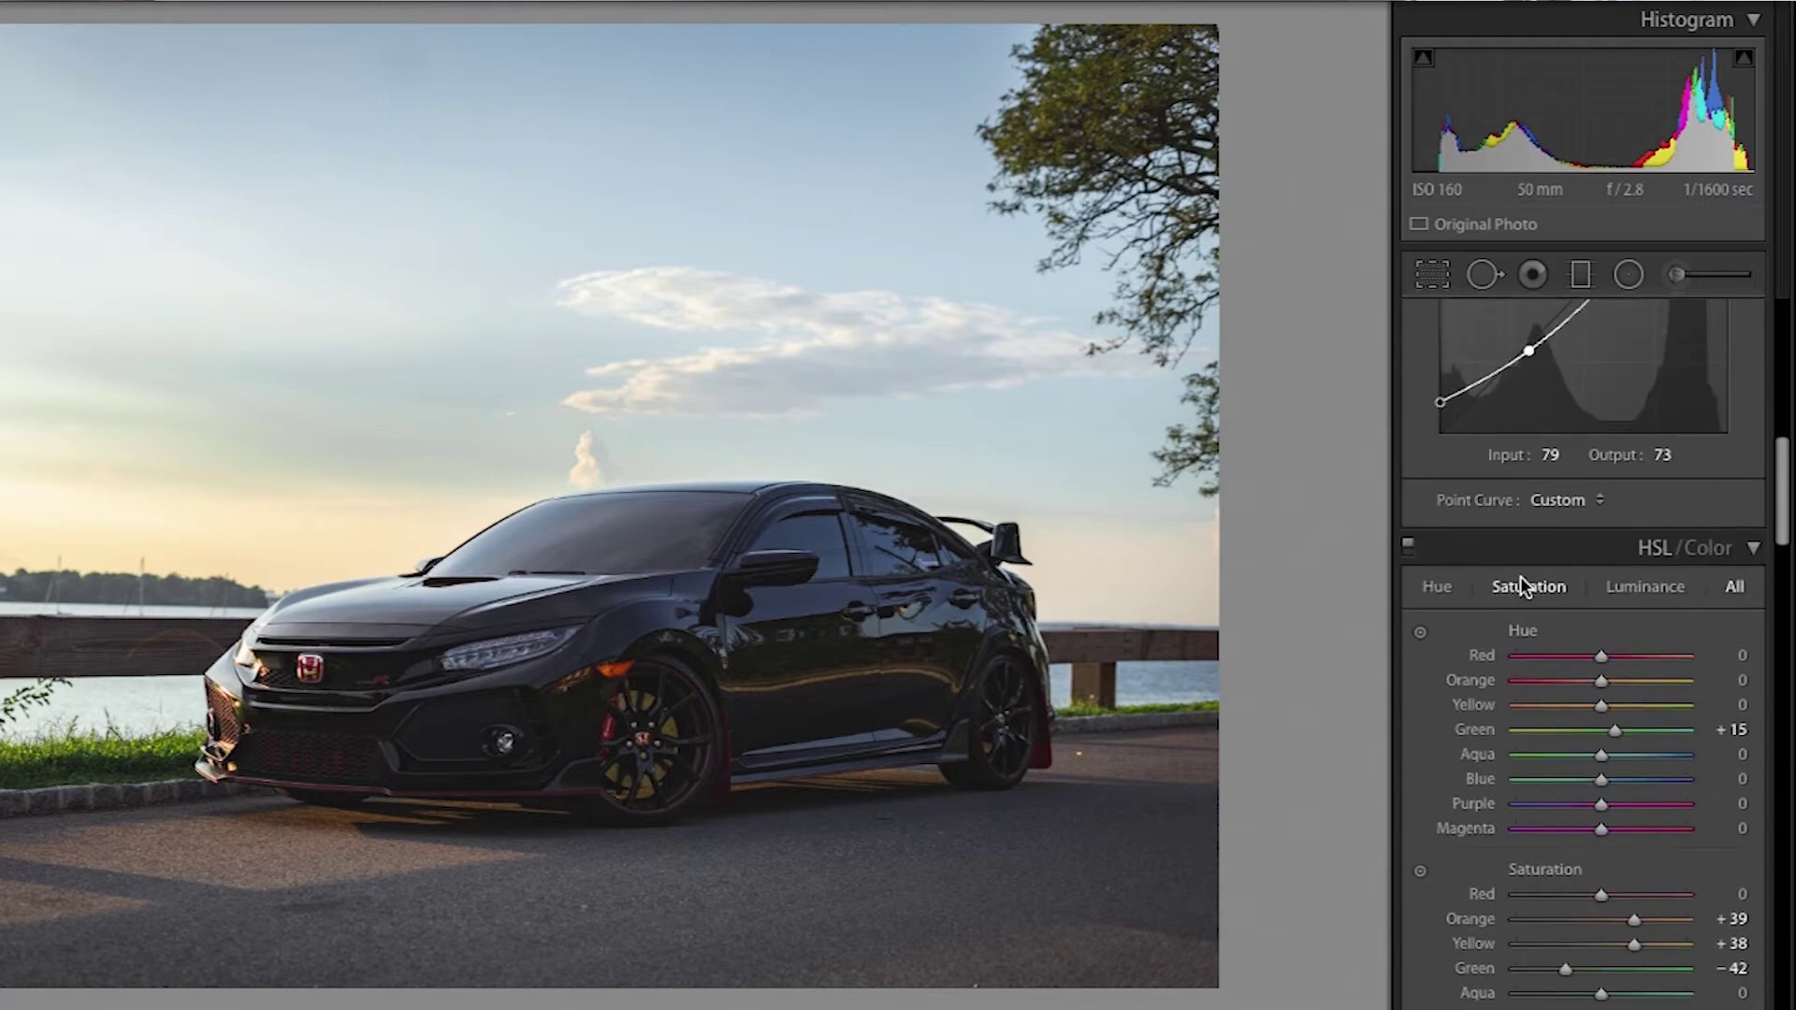
{"action": "scroll", "coordinate": [1590, 432], "scroll_direction": "up", "scroll_amount": 3}
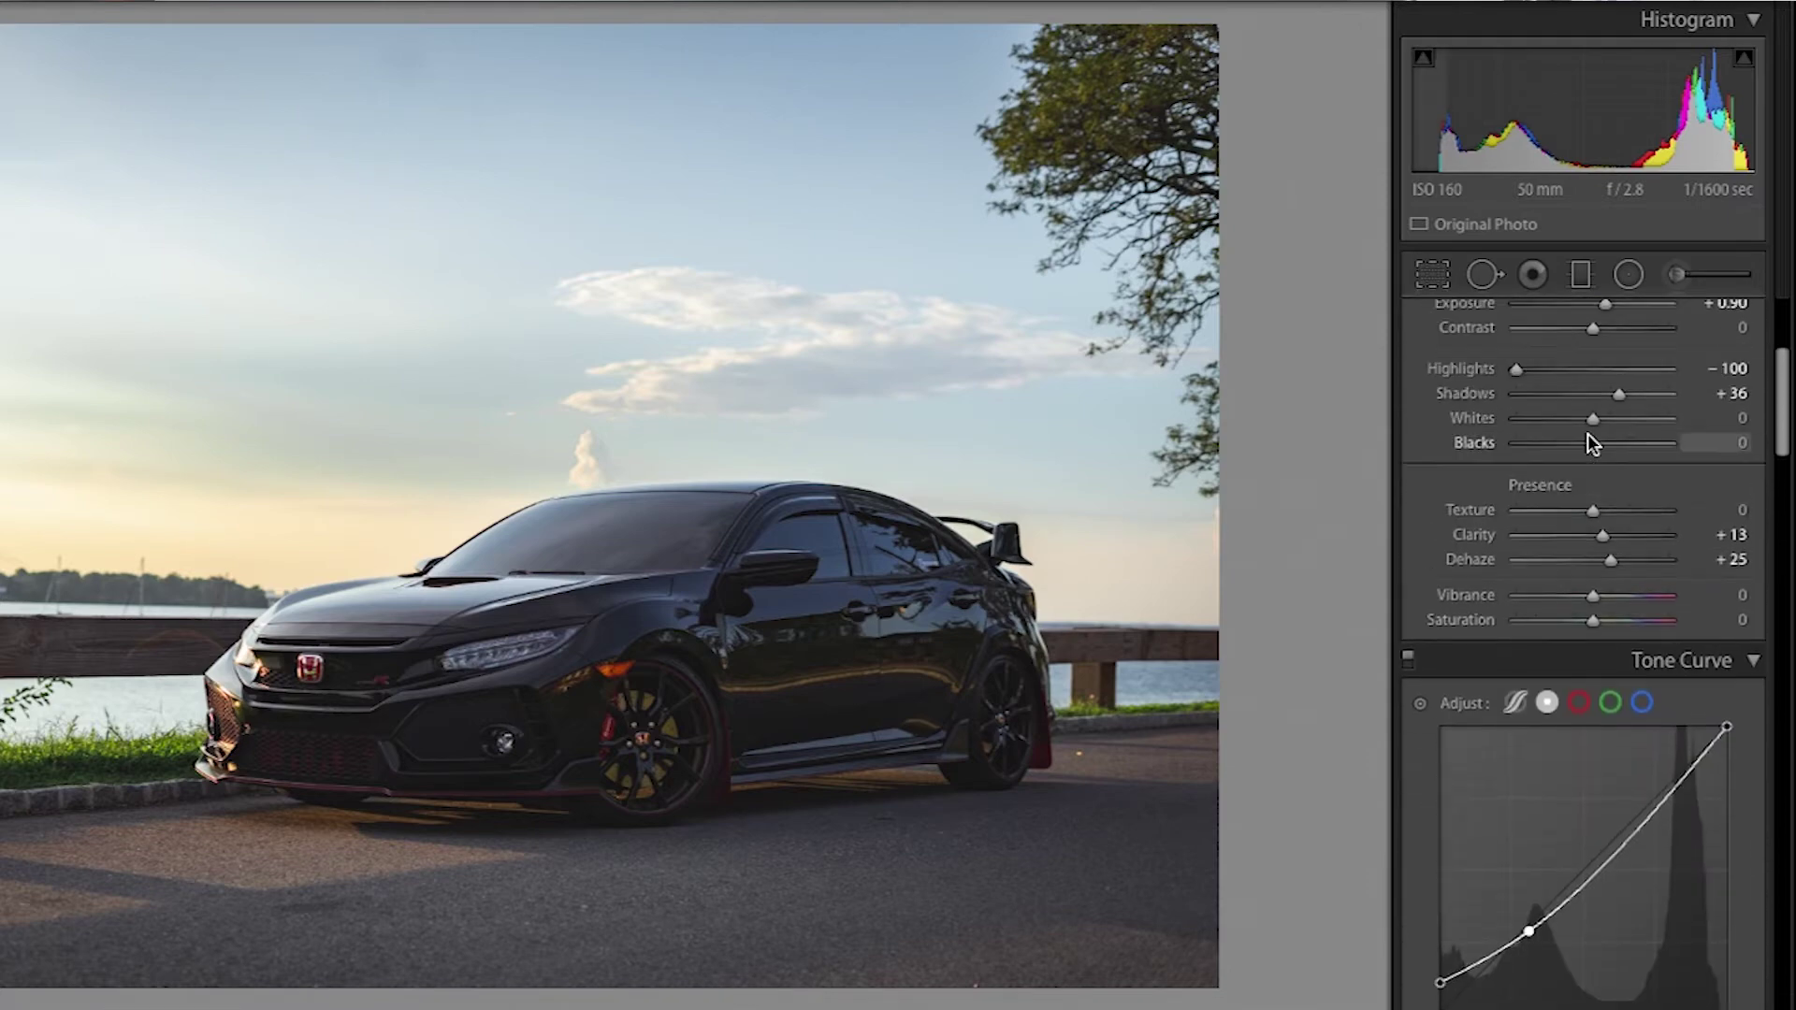
{"action": "left_click_drag", "start_coordinate": [1607, 367], "coordinate": [1605, 366]}
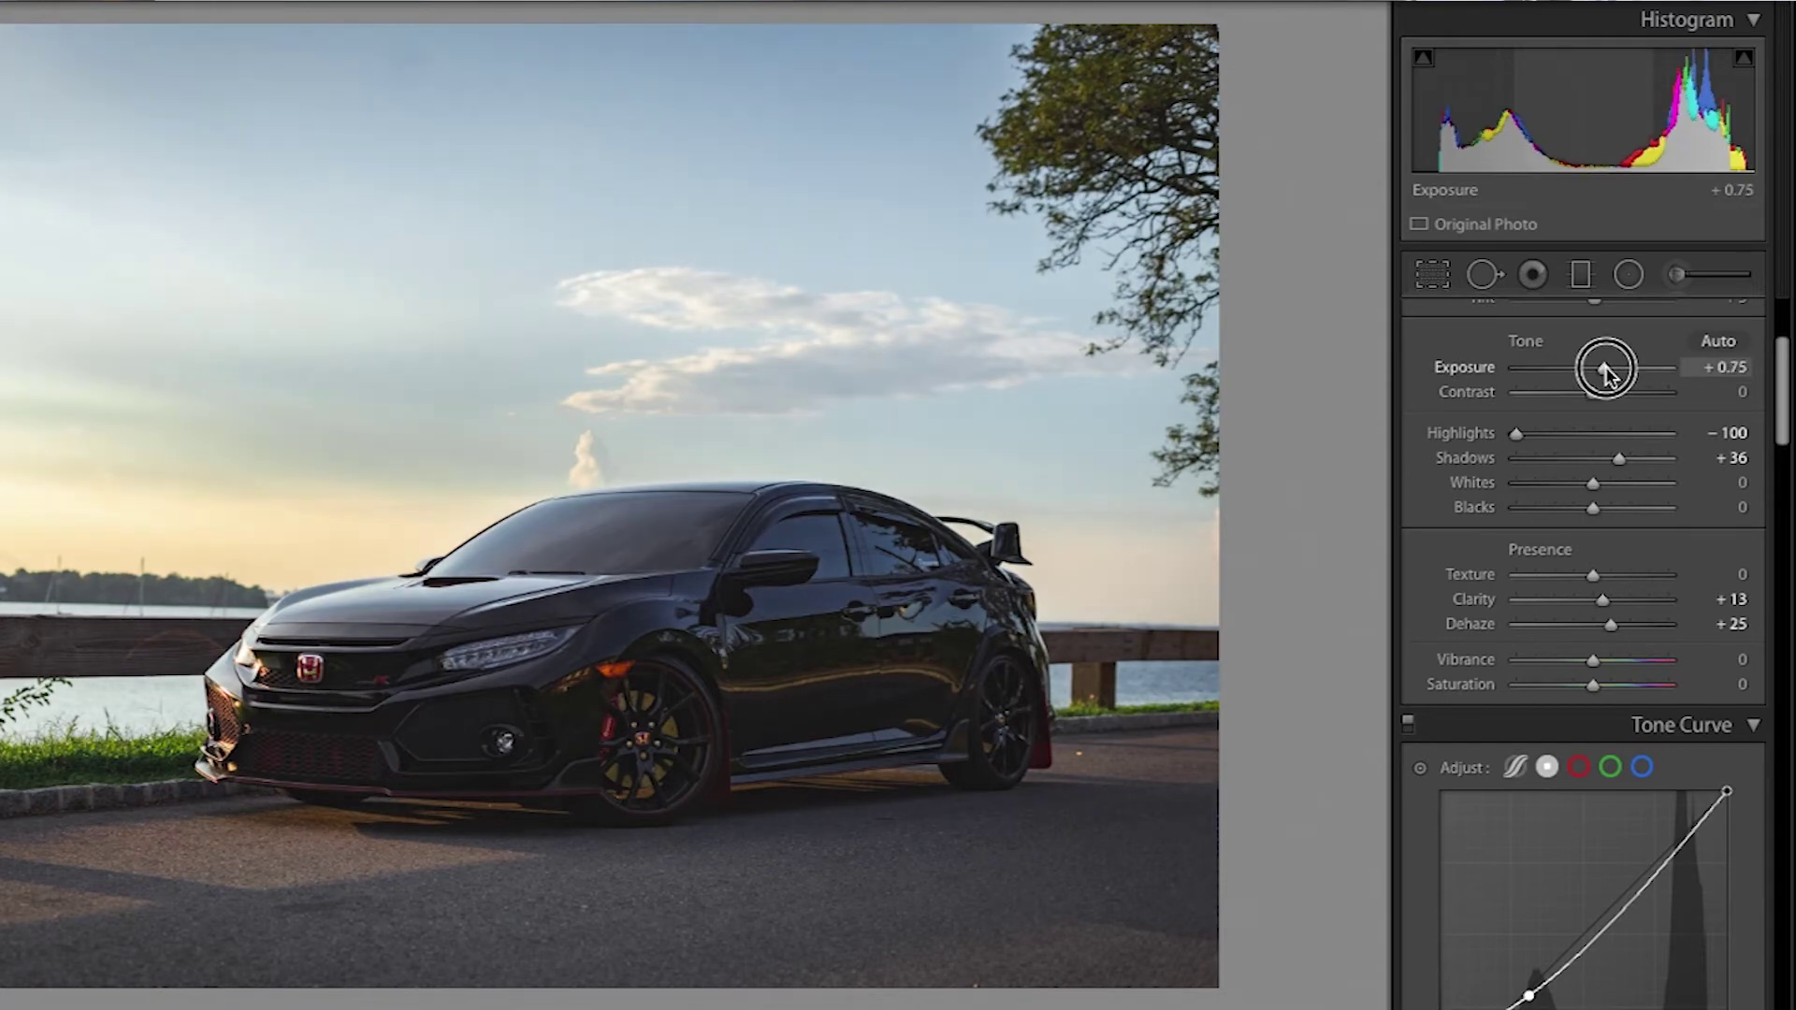
{"action": "left_click_drag", "start_coordinate": [1603, 366], "coordinate": [1603, 366]}
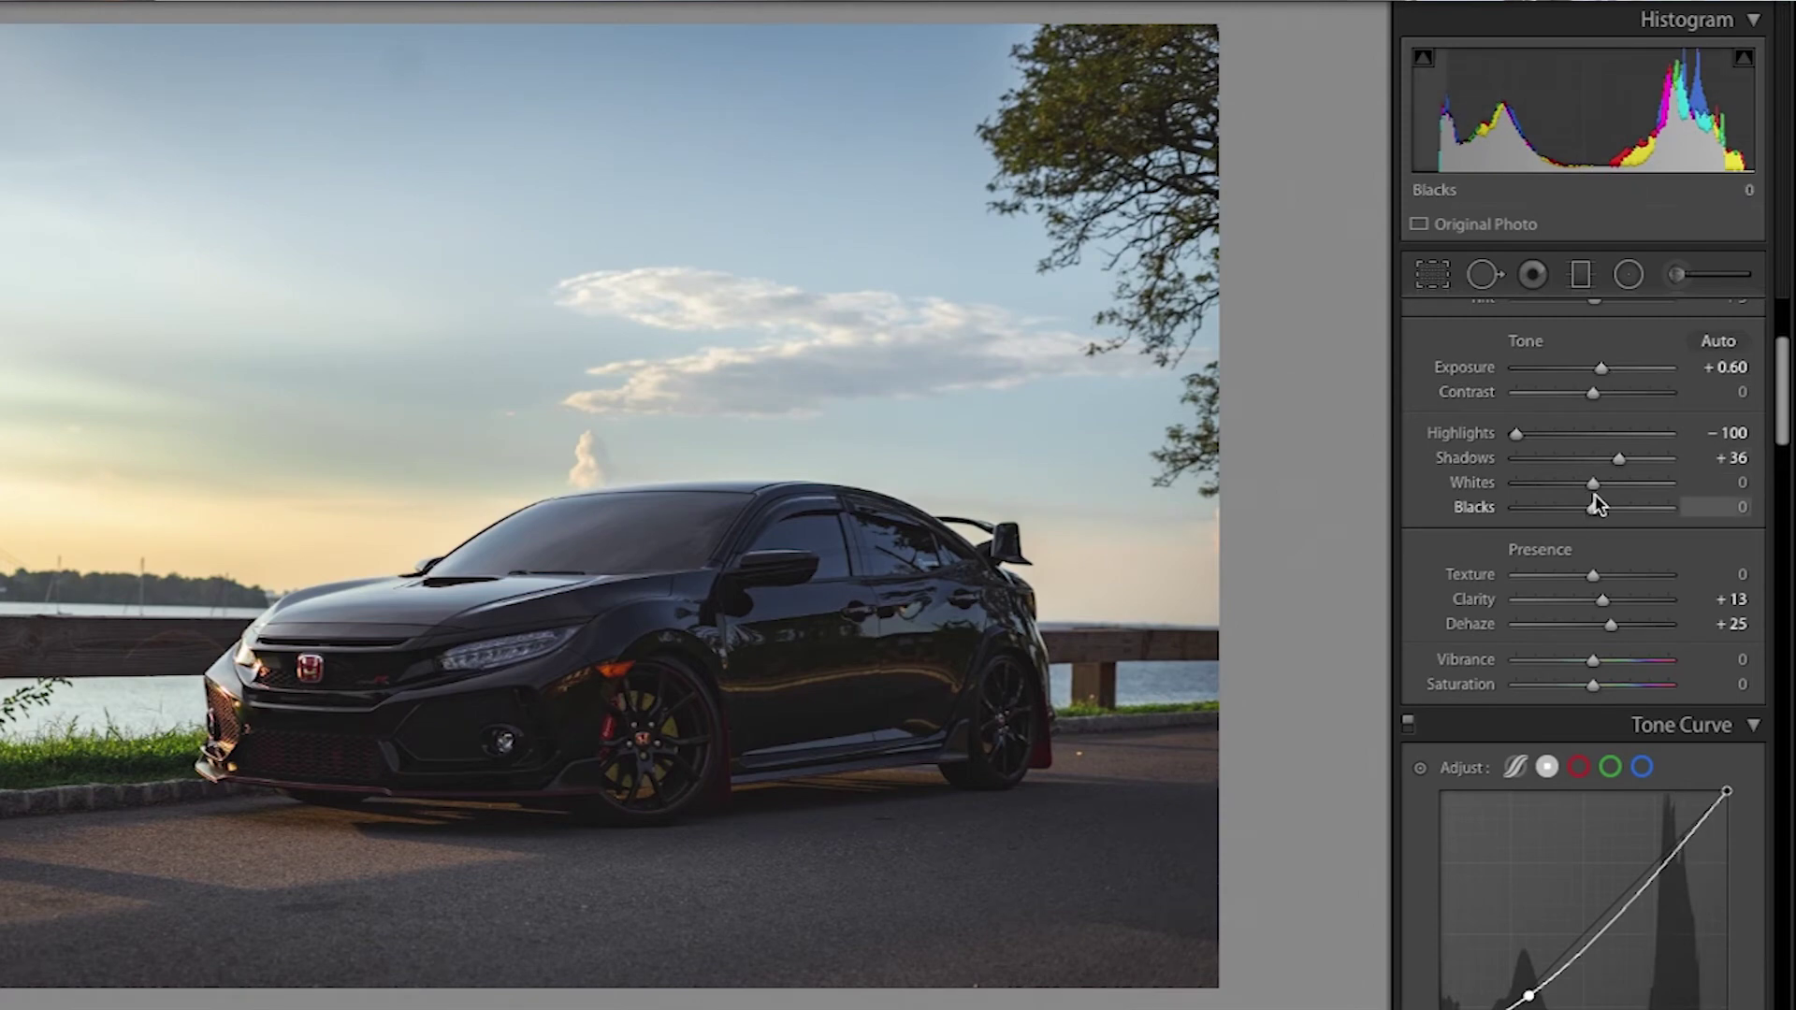
{"action": "left_click_drag", "start_coordinate": [1615, 459], "coordinate": [1622, 461]}
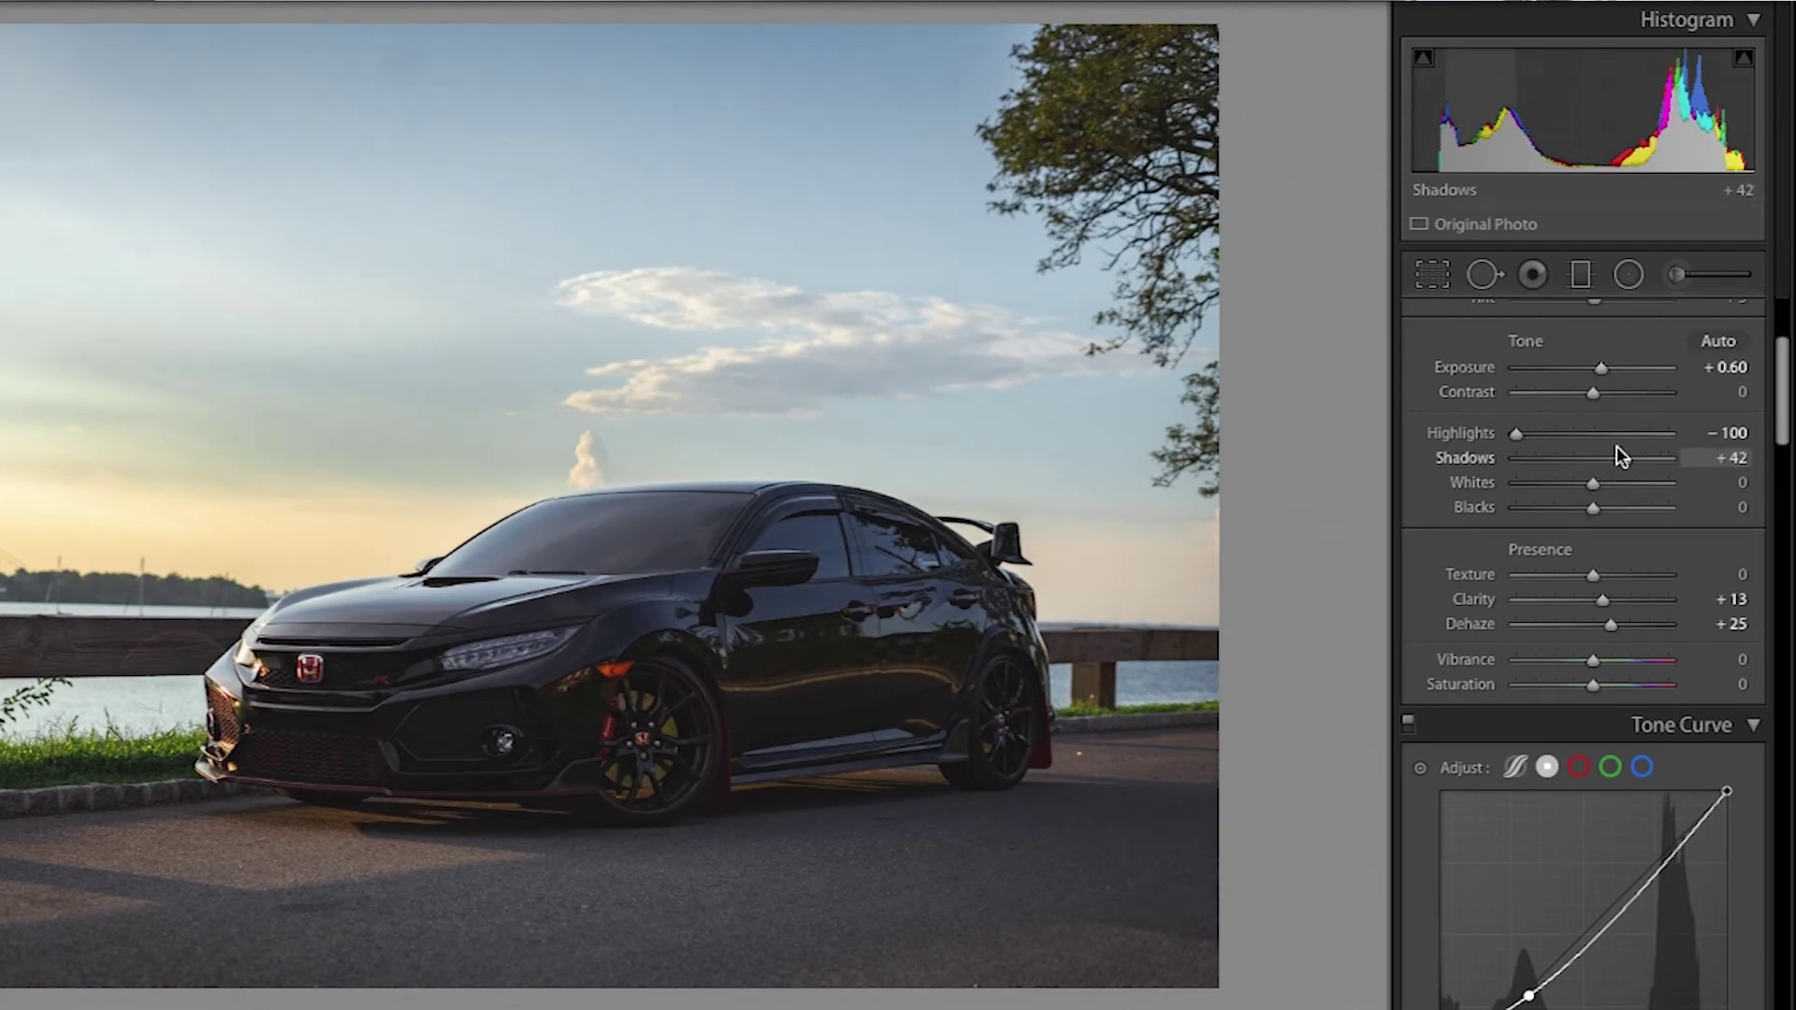
{"action": "left_click_drag", "start_coordinate": [1603, 368], "coordinate": [1606, 371]}
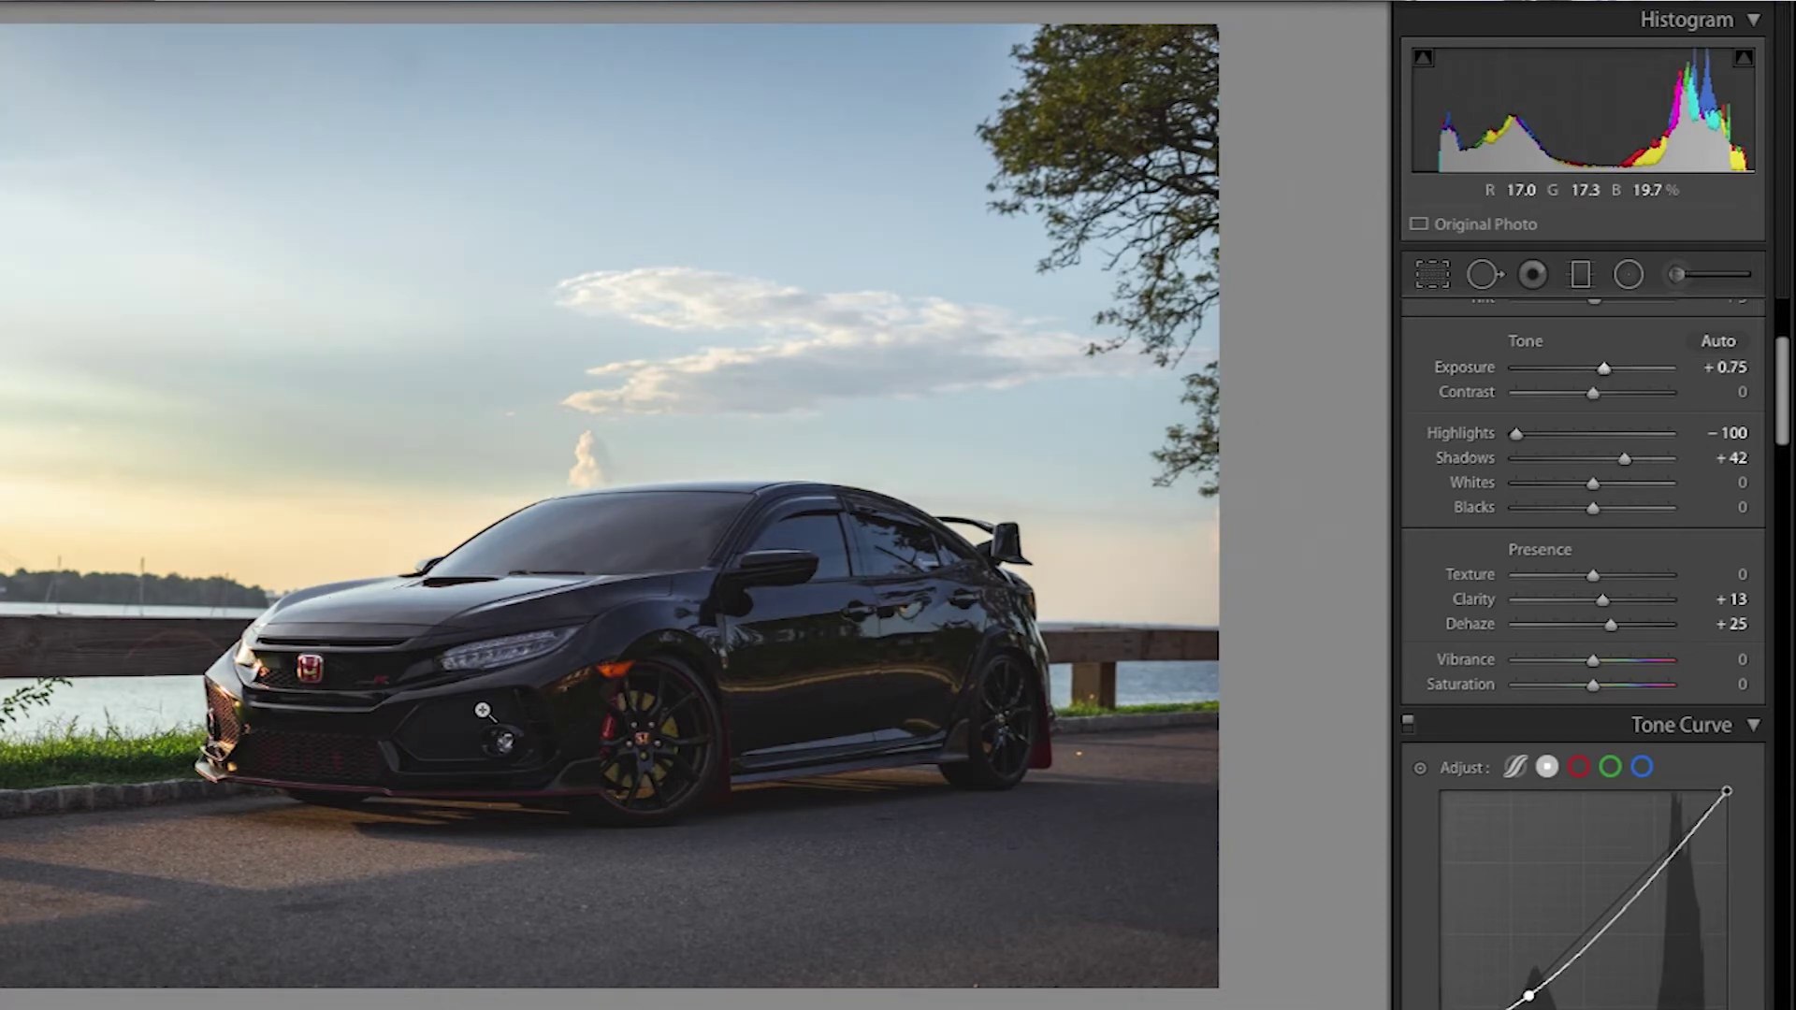
Set the orange luminance to −22 and the yellow luminance to −6
{"action": "scroll", "coordinate": [1512, 687], "scroll_direction": "down", "scroll_amount": 3}
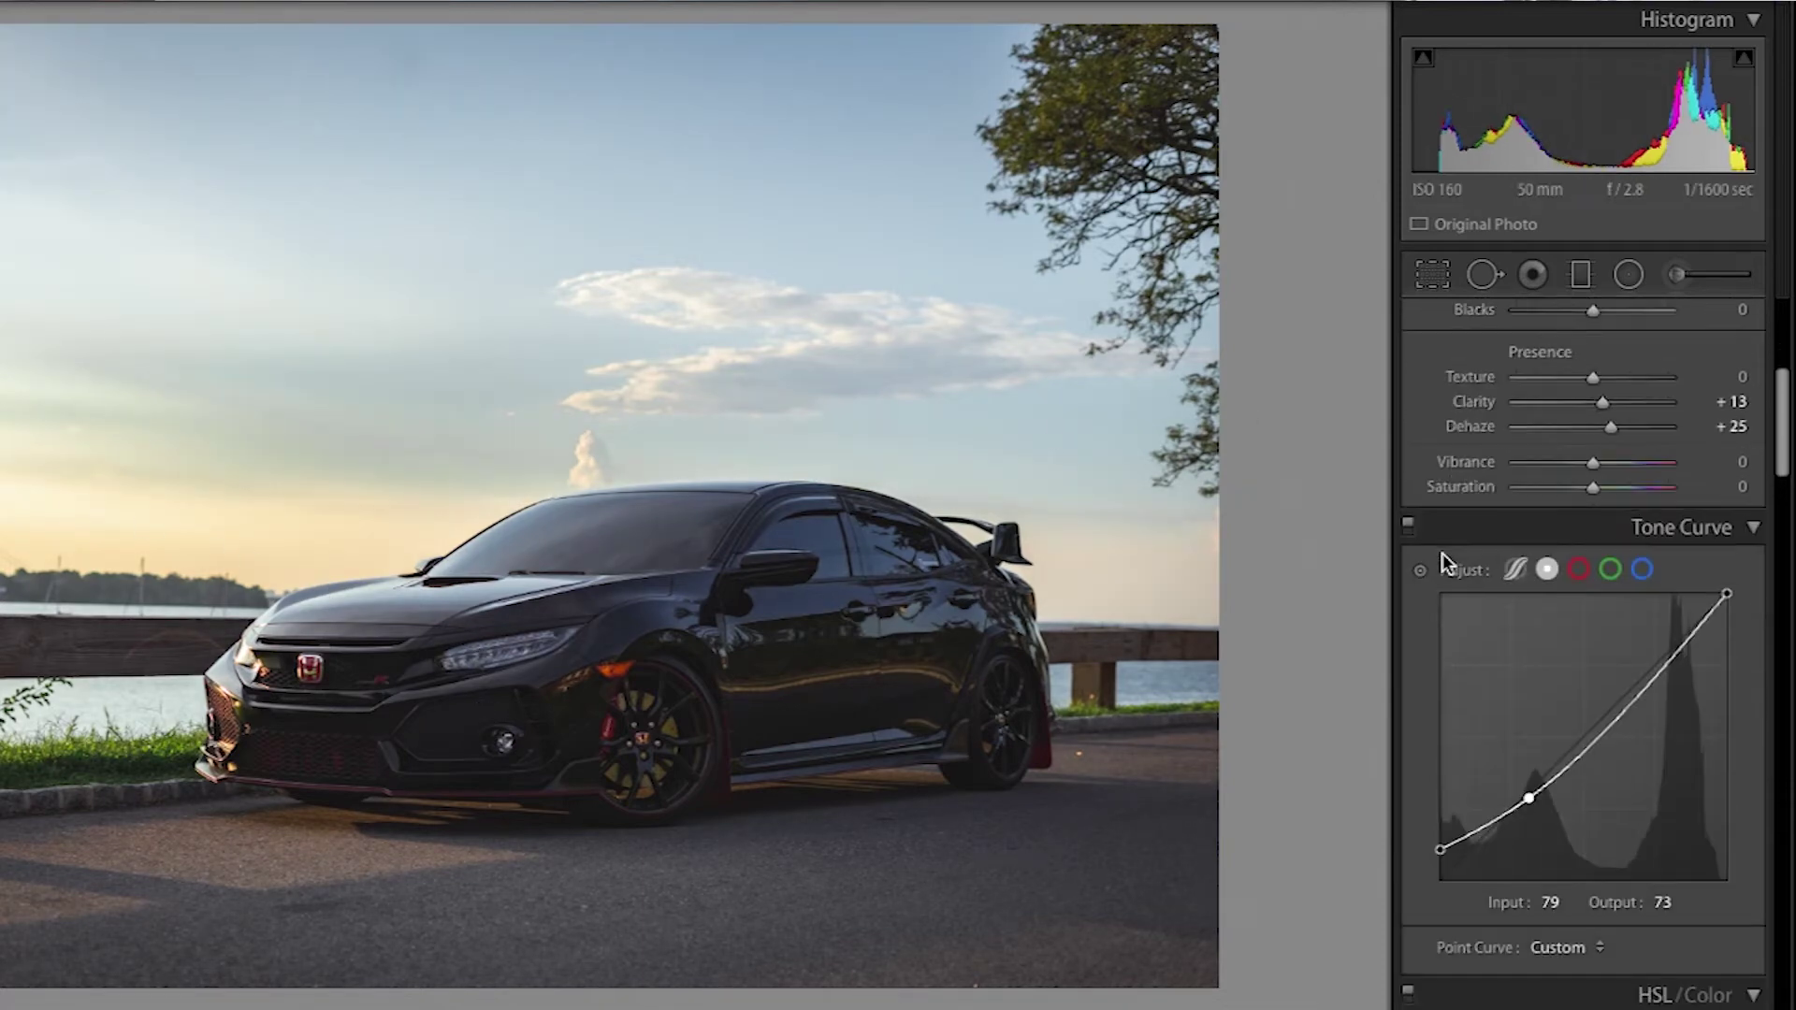
{"action": "scroll", "coordinate": [1443, 559], "scroll_direction": "down", "scroll_amount": 8}
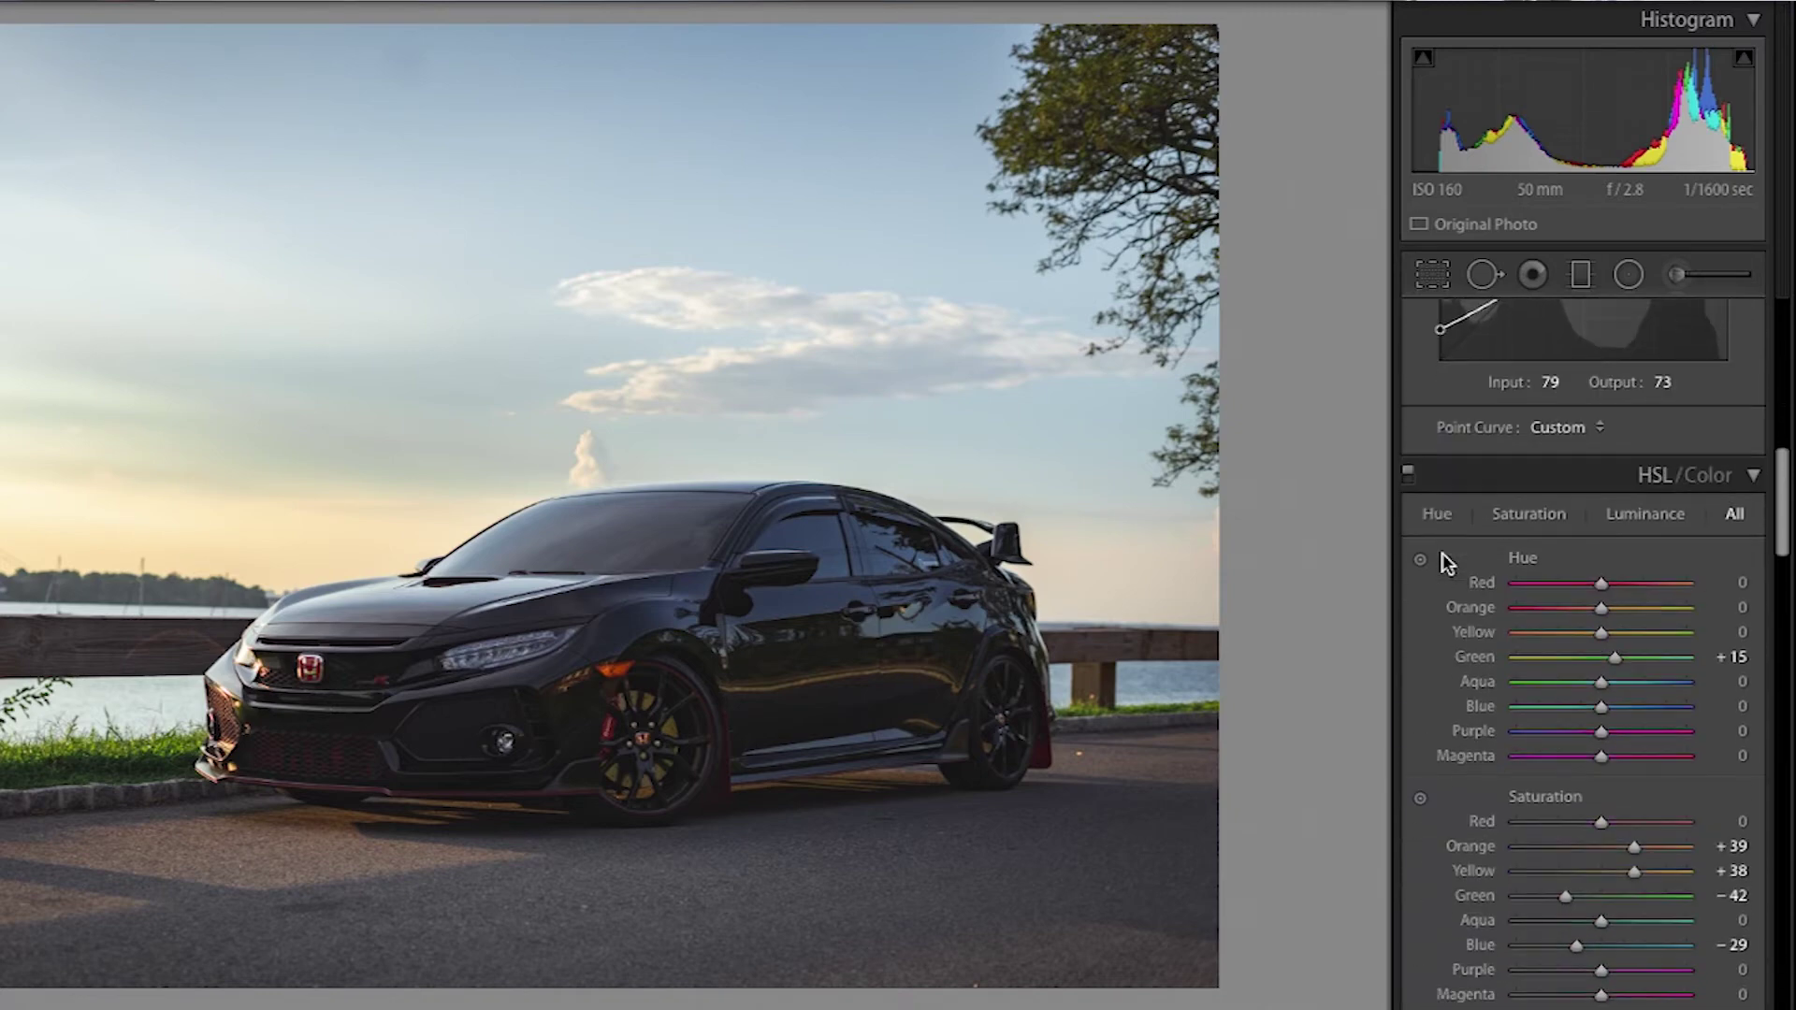
{"action": "scroll", "coordinate": [1444, 557], "scroll_direction": "down", "scroll_amount": 4}
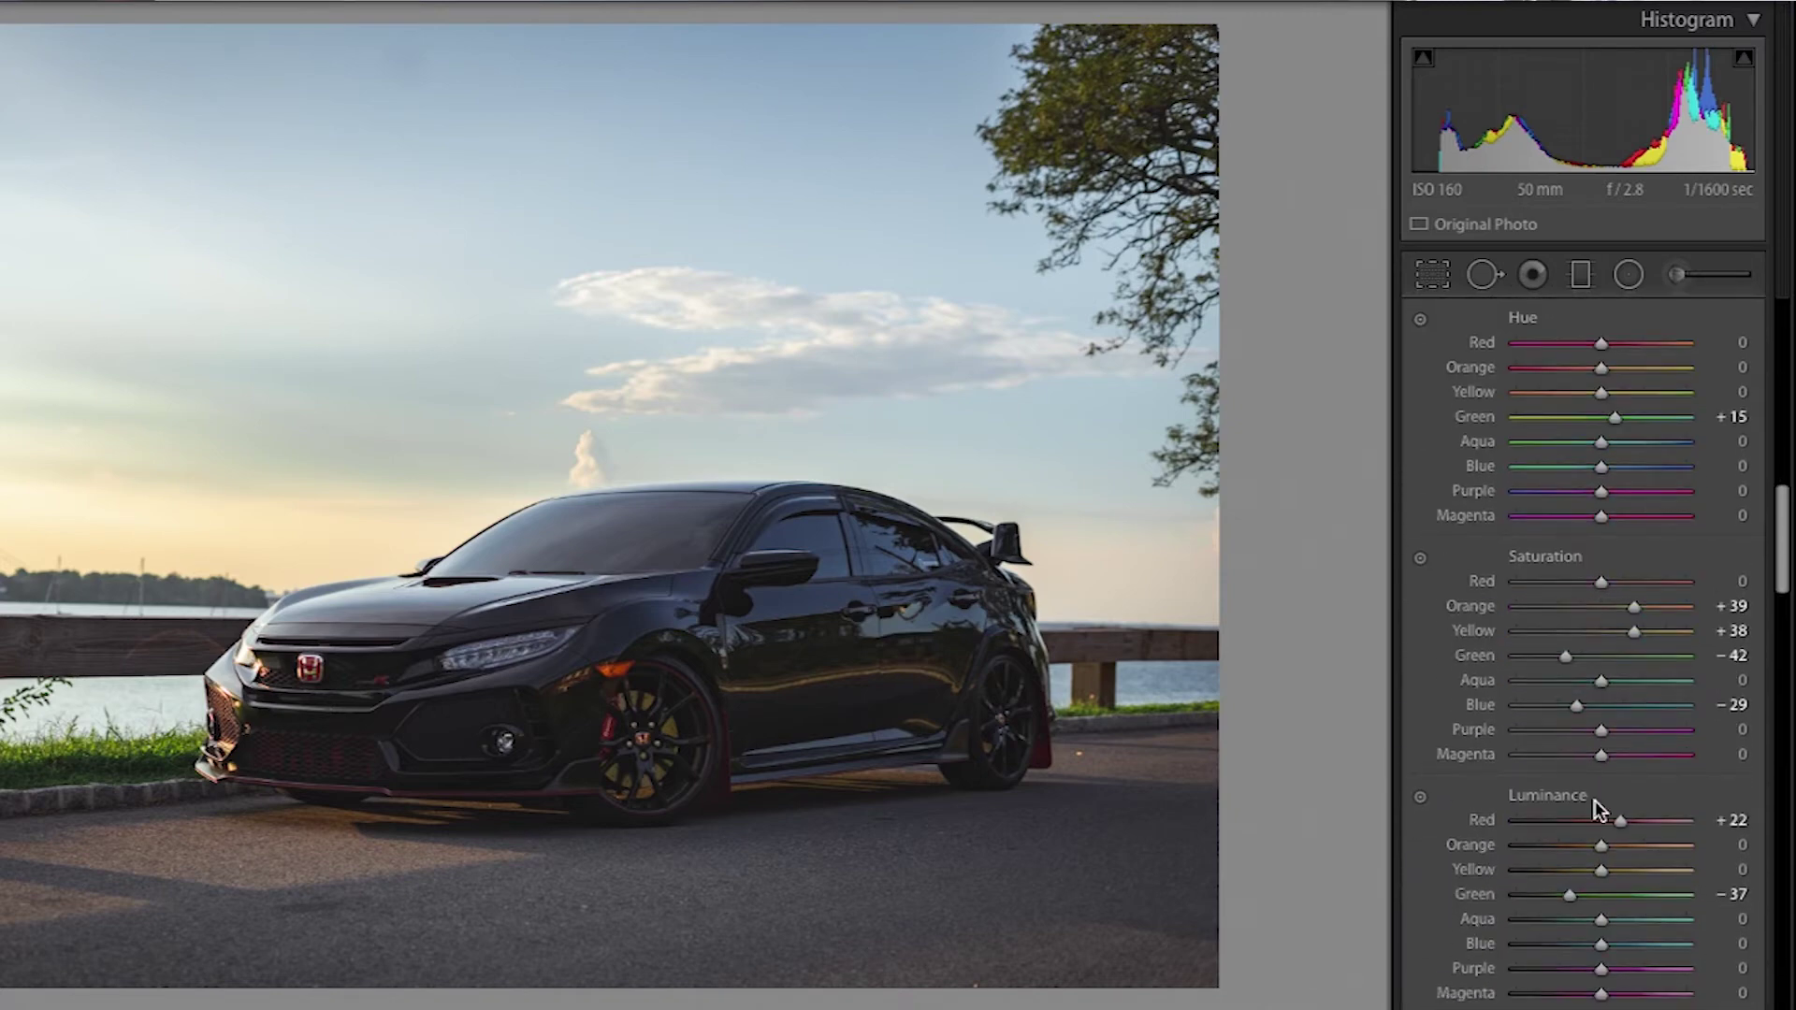
{"action": "scroll", "coordinate": [1598, 809], "scroll_direction": "down", "scroll_amount": 2}
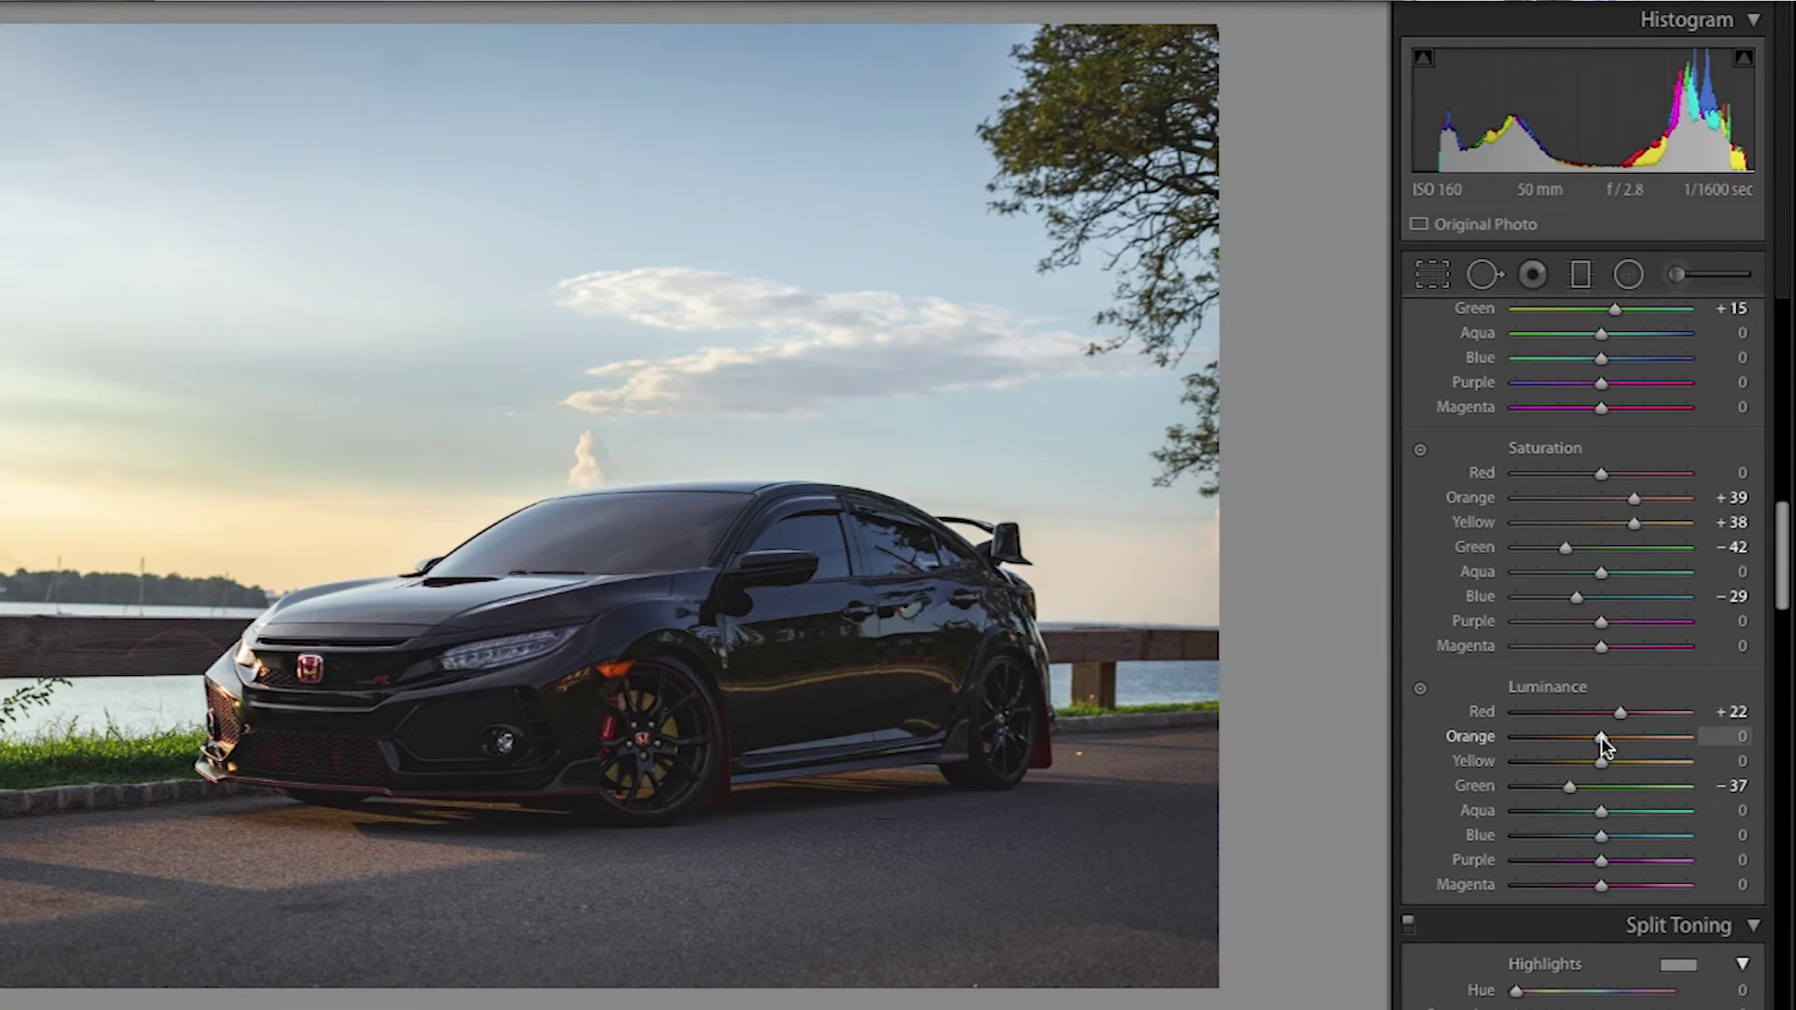
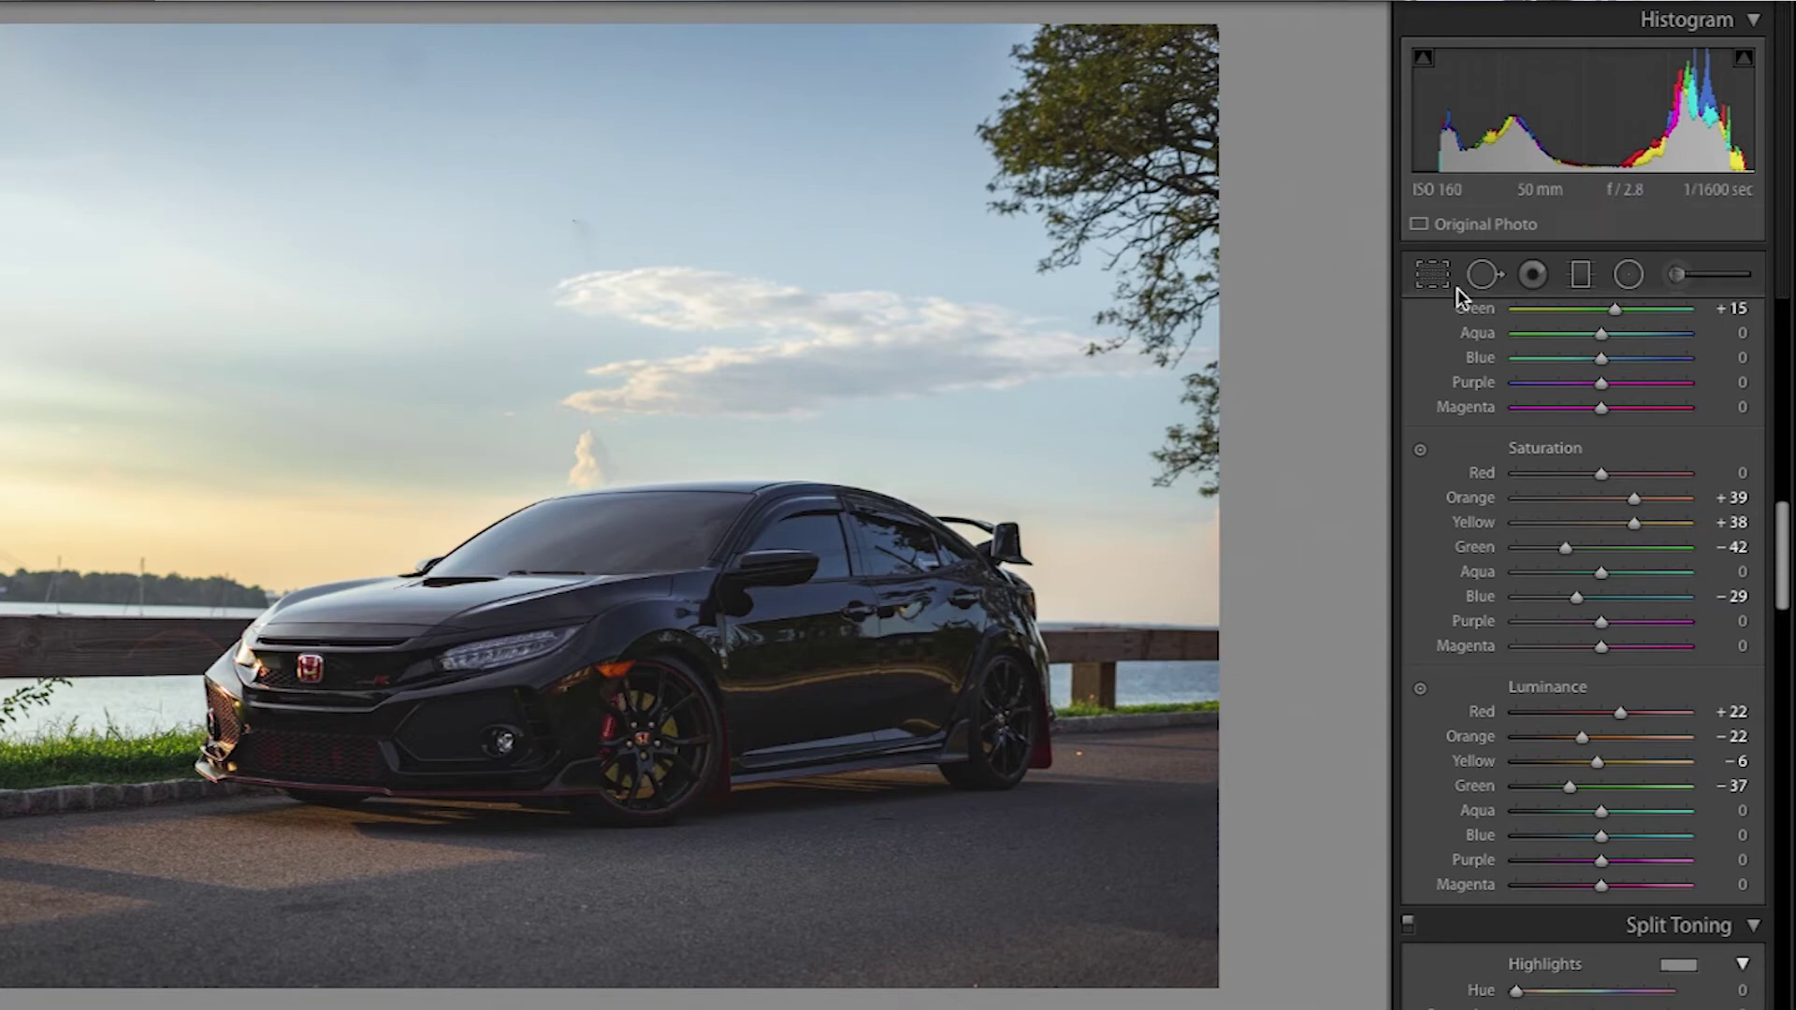
Add a graduated filter from the sky's upper edge to the car roof with Shadows 0 and Temp −24, and set the photo's overall Shadows to +48
{"action": "left_click", "coordinate": [1580, 281]}
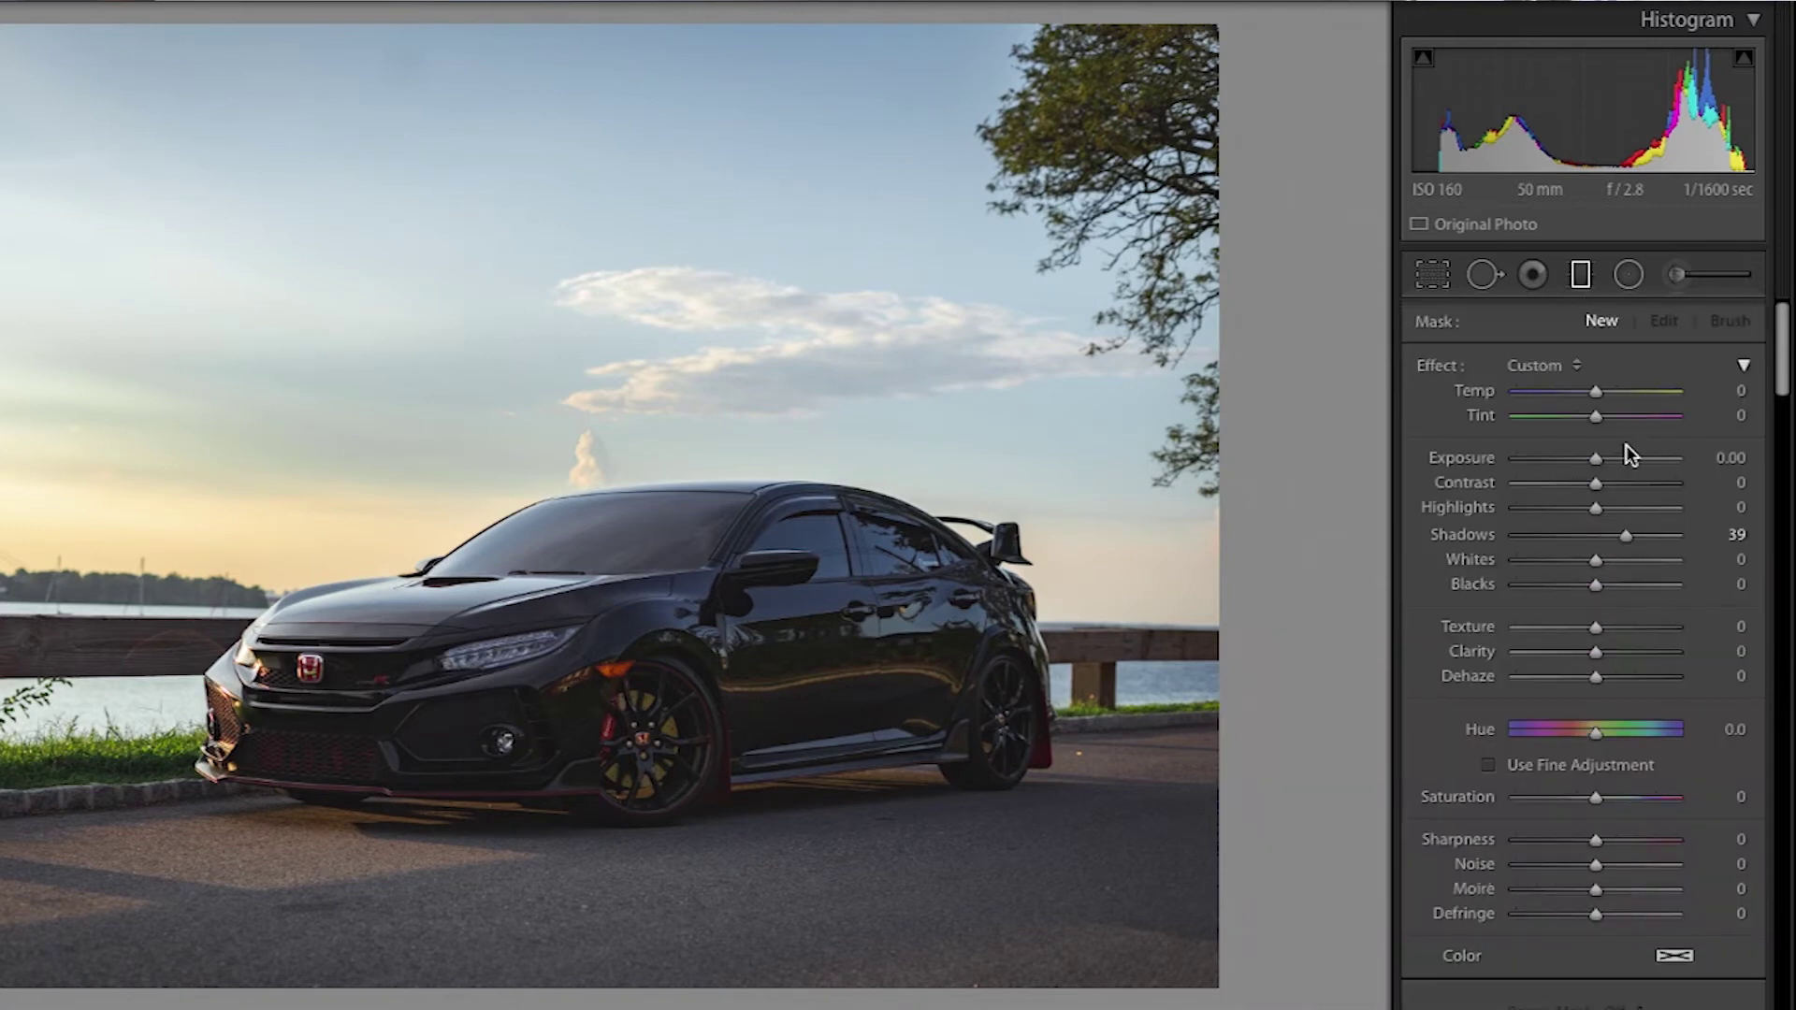
{"action": "double_click", "coordinate": [1628, 535]}
{"action": "left_click_drag", "start_coordinate": [526, 19], "coordinate": [542, 477]}
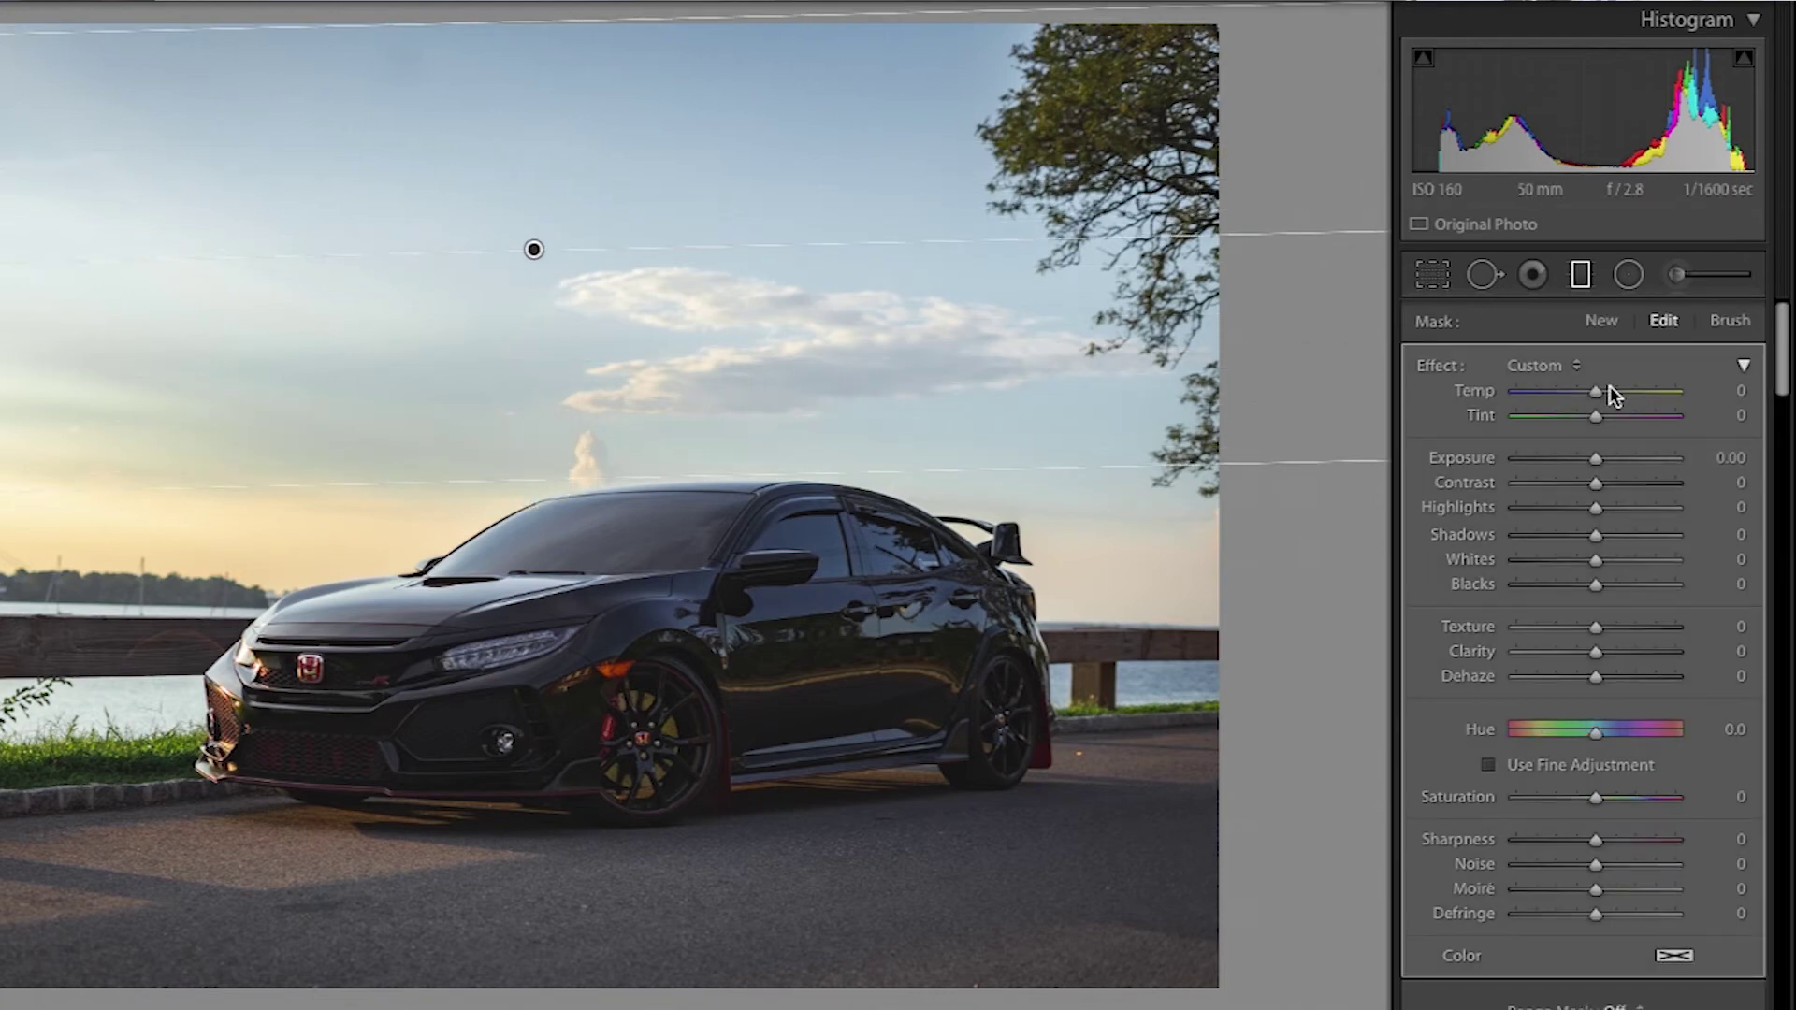
{"action": "left_click_drag", "start_coordinate": [1598, 397], "coordinate": [1575, 395]}
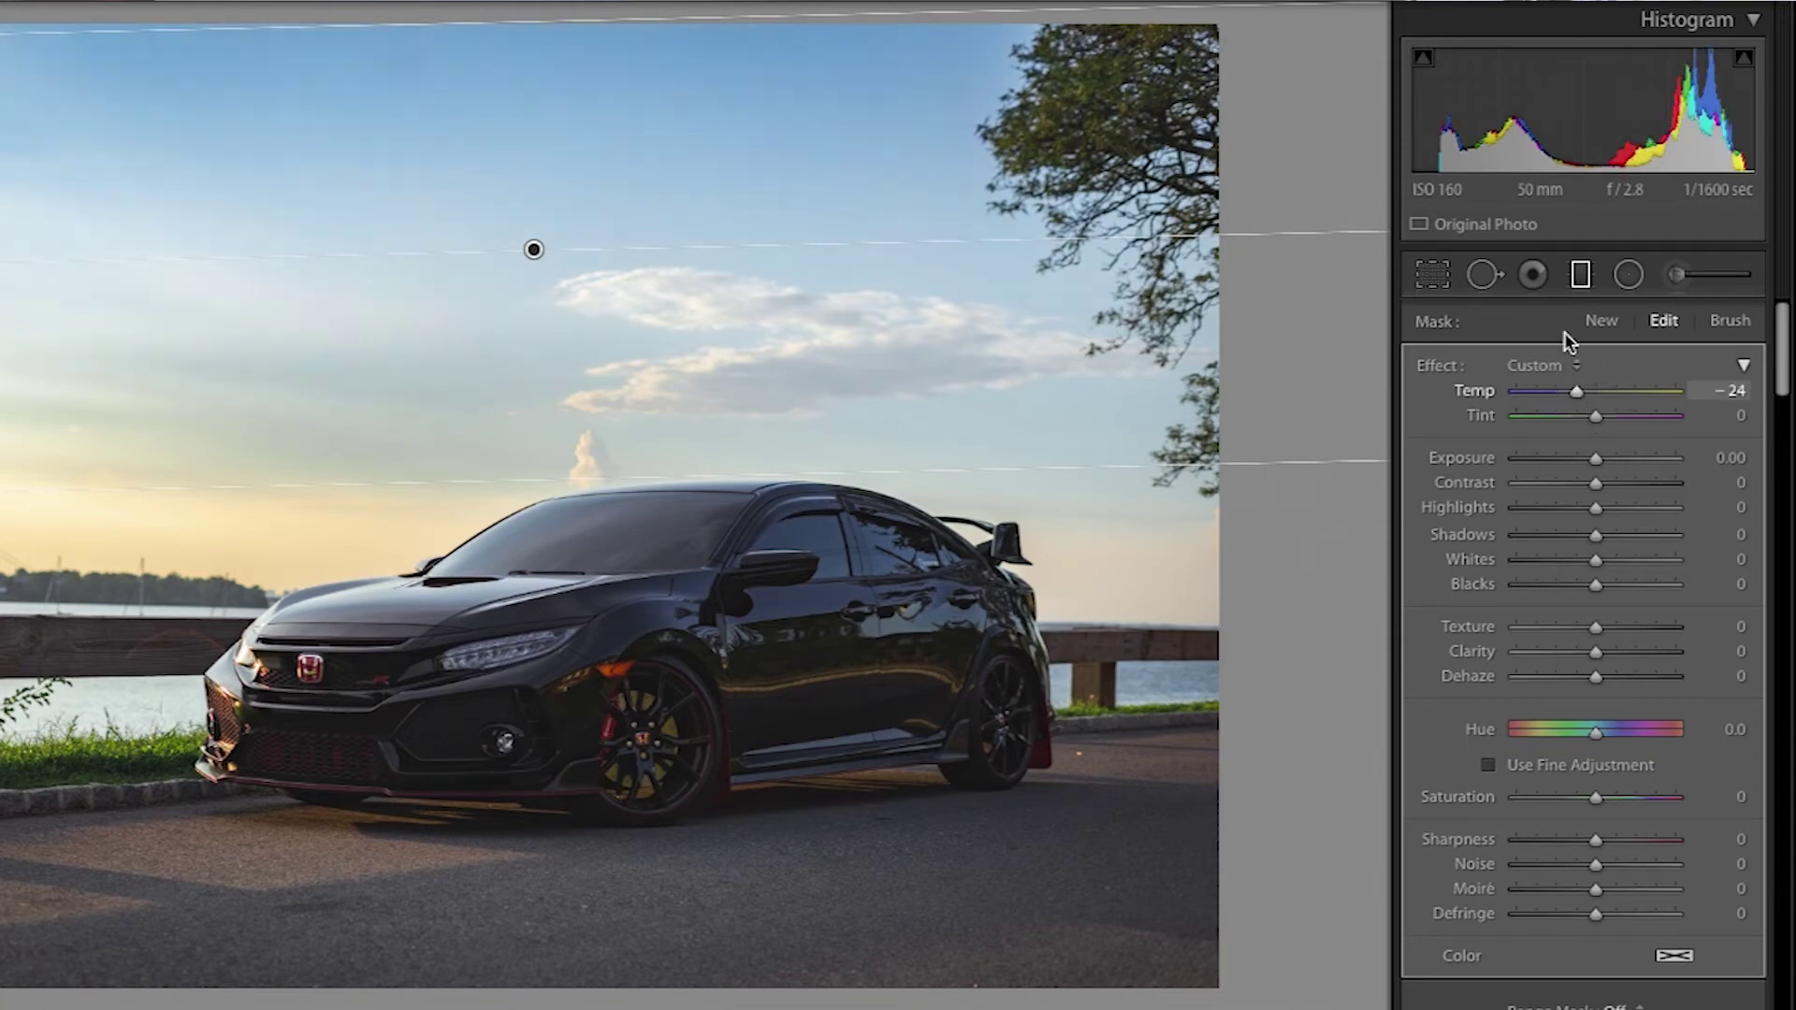
{"action": "left_click", "coordinate": [1584, 277]}
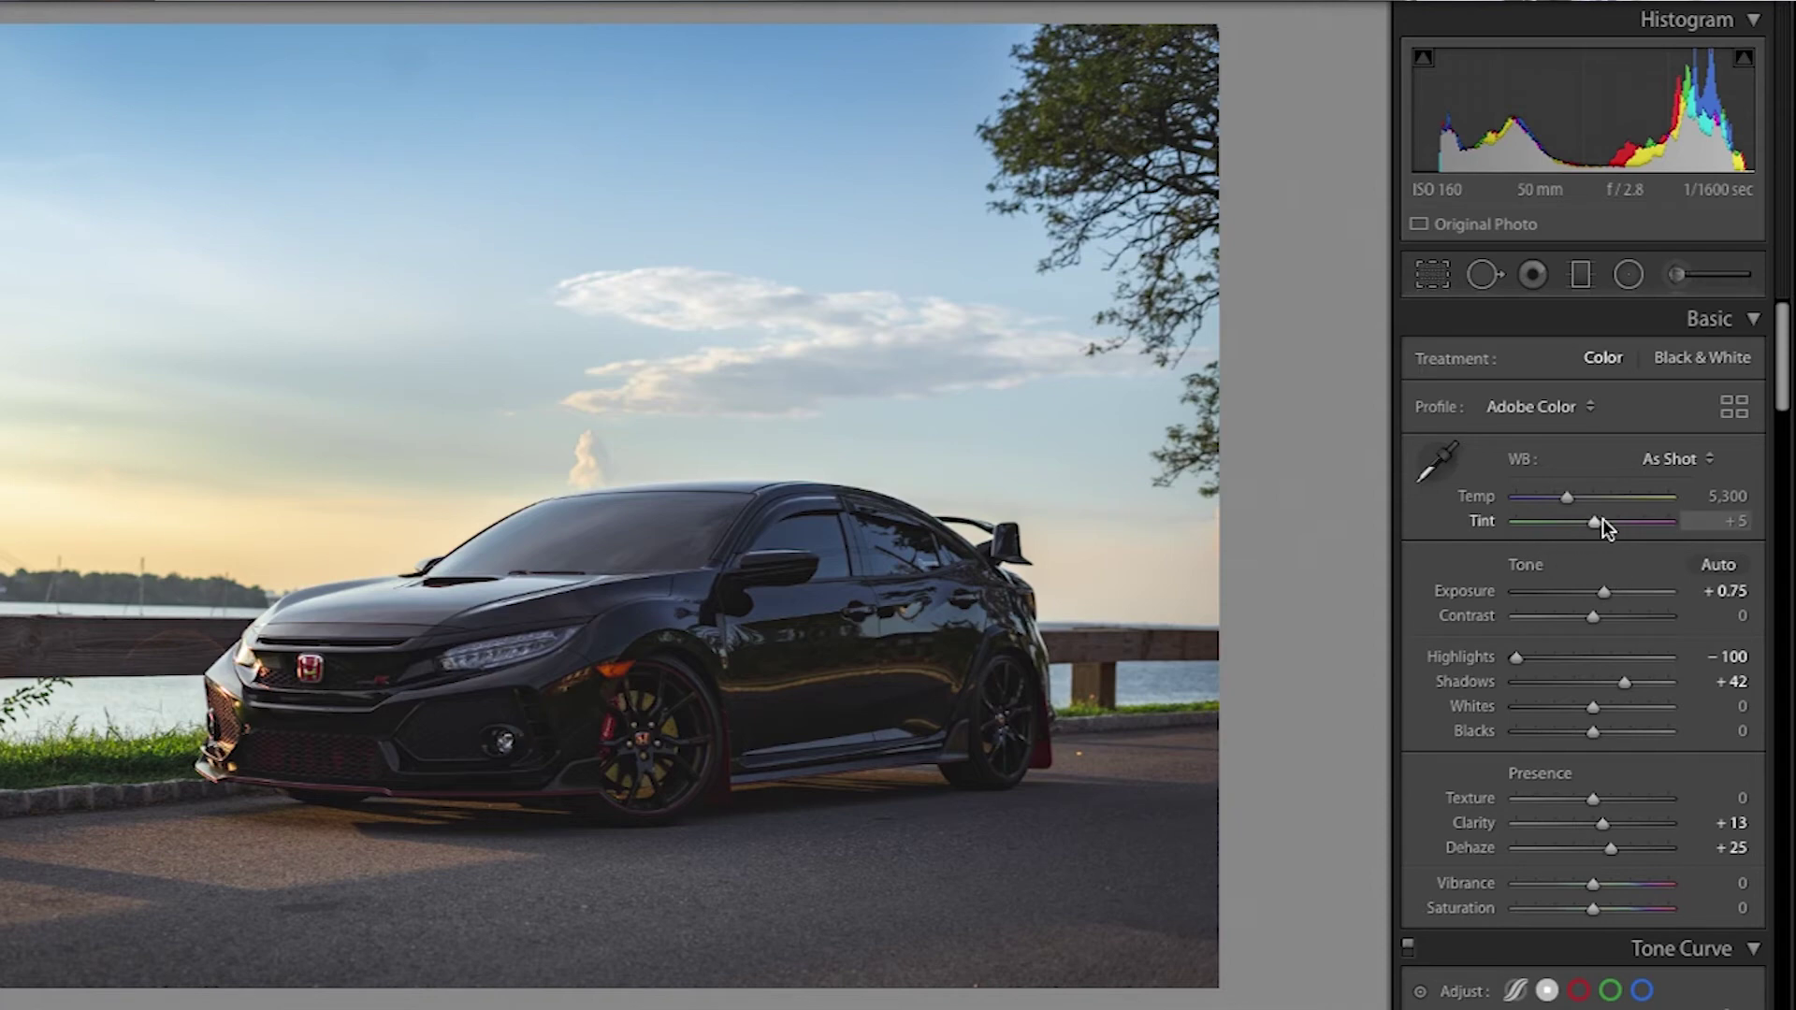
{"action": "left_click_drag", "start_coordinate": [1625, 688], "coordinate": [1628, 692]}
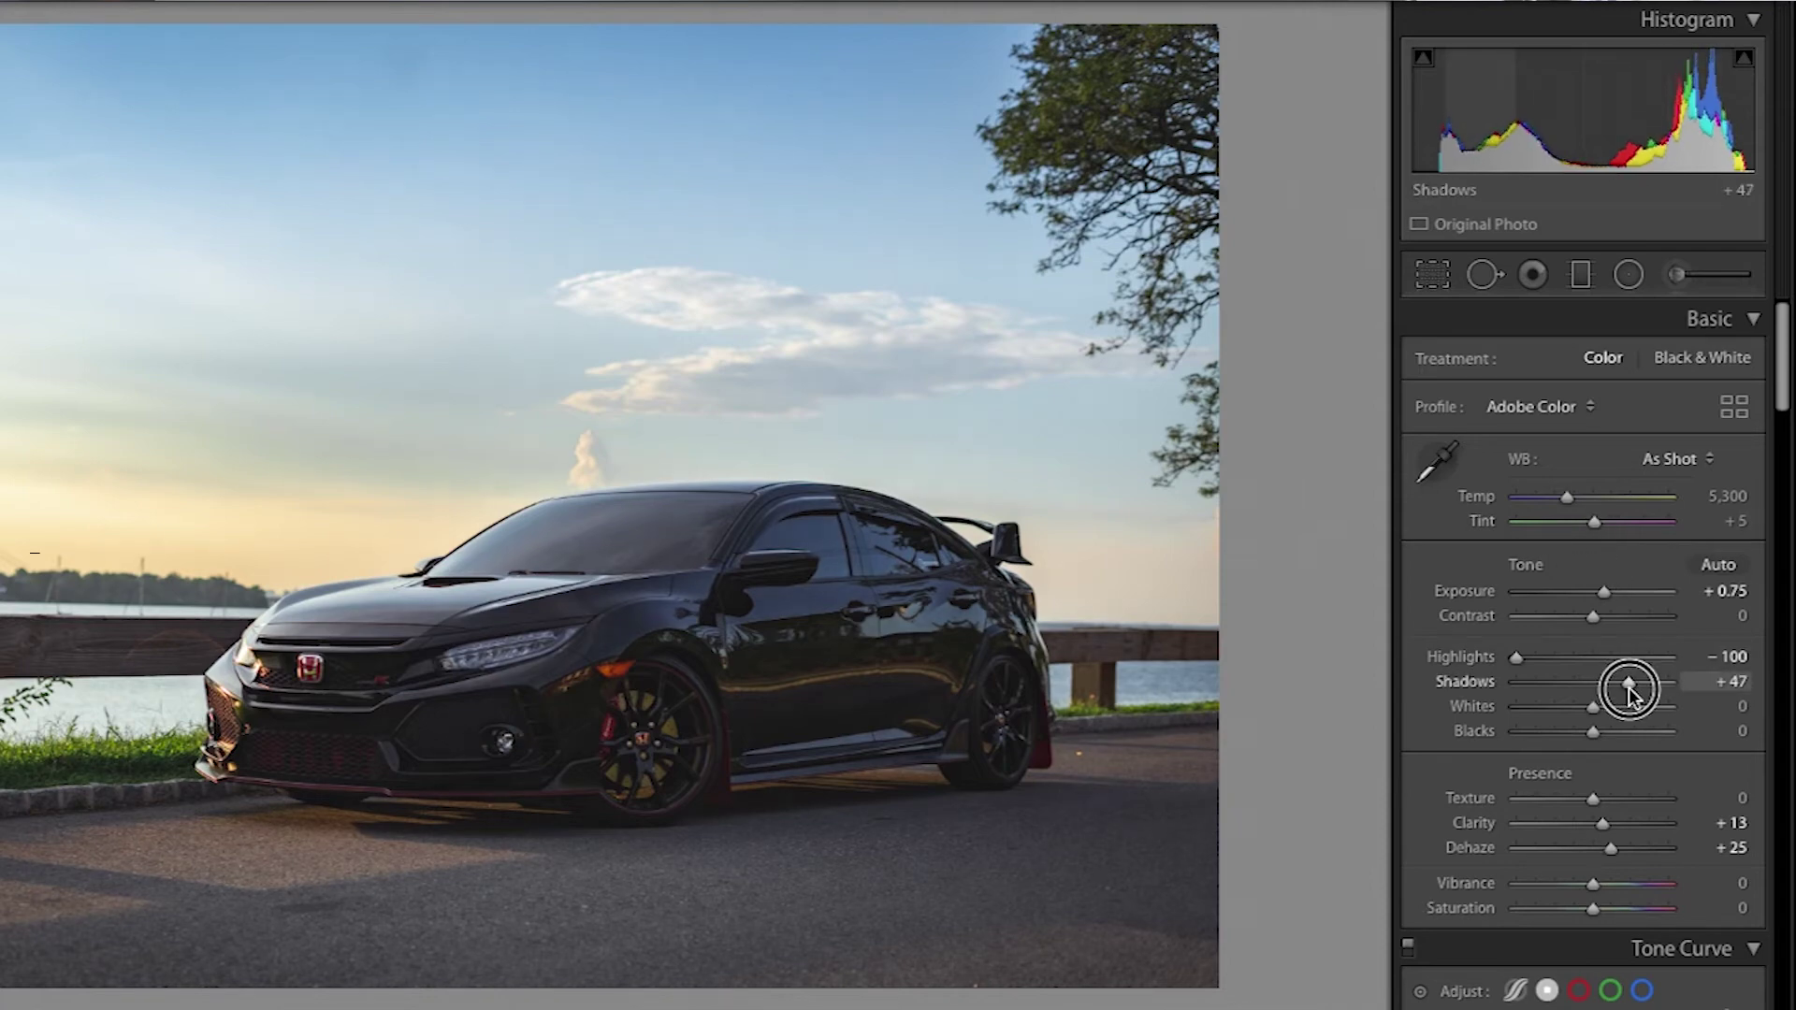
Paint an adjustment brush mask over the car's front wheel, covering the rim, spokes, brake disc and caliper
{"action": "left_click", "coordinate": [1670, 274]}
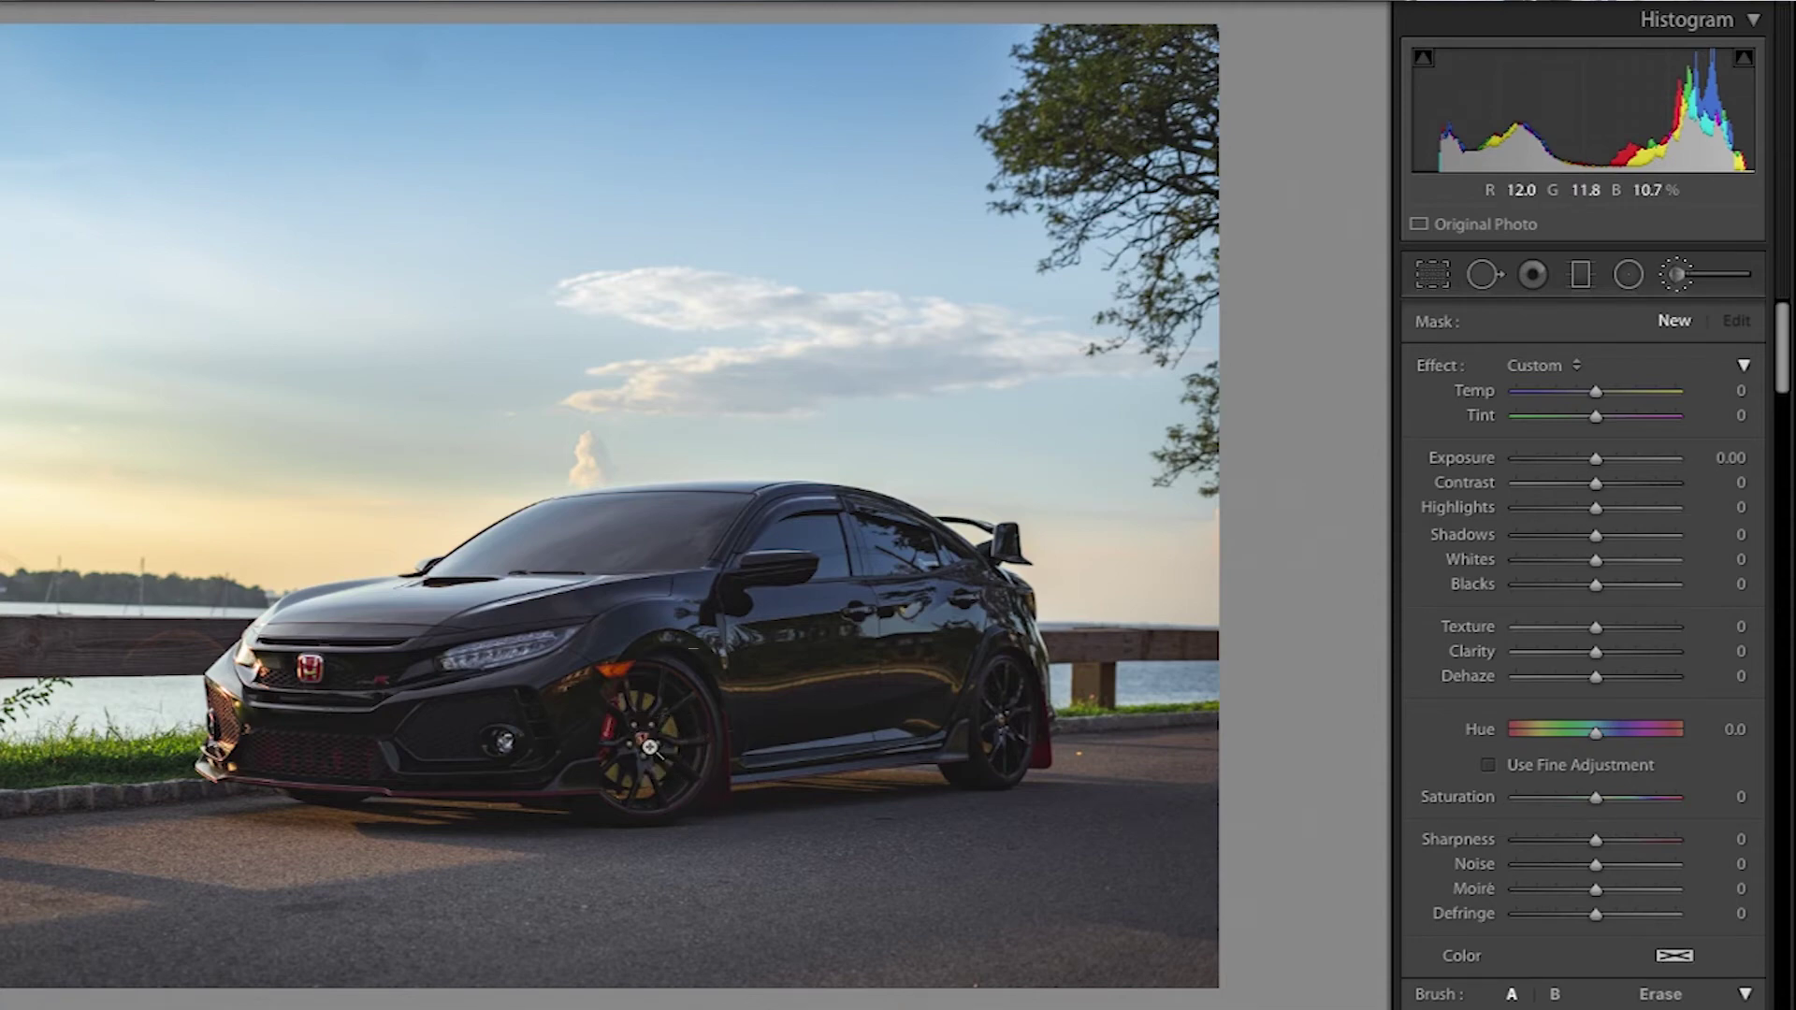
{"action": "left_click", "coordinate": [649, 748]}
{"action": "left_click_drag", "start_coordinate": [658, 747], "coordinate": [540, 517]}
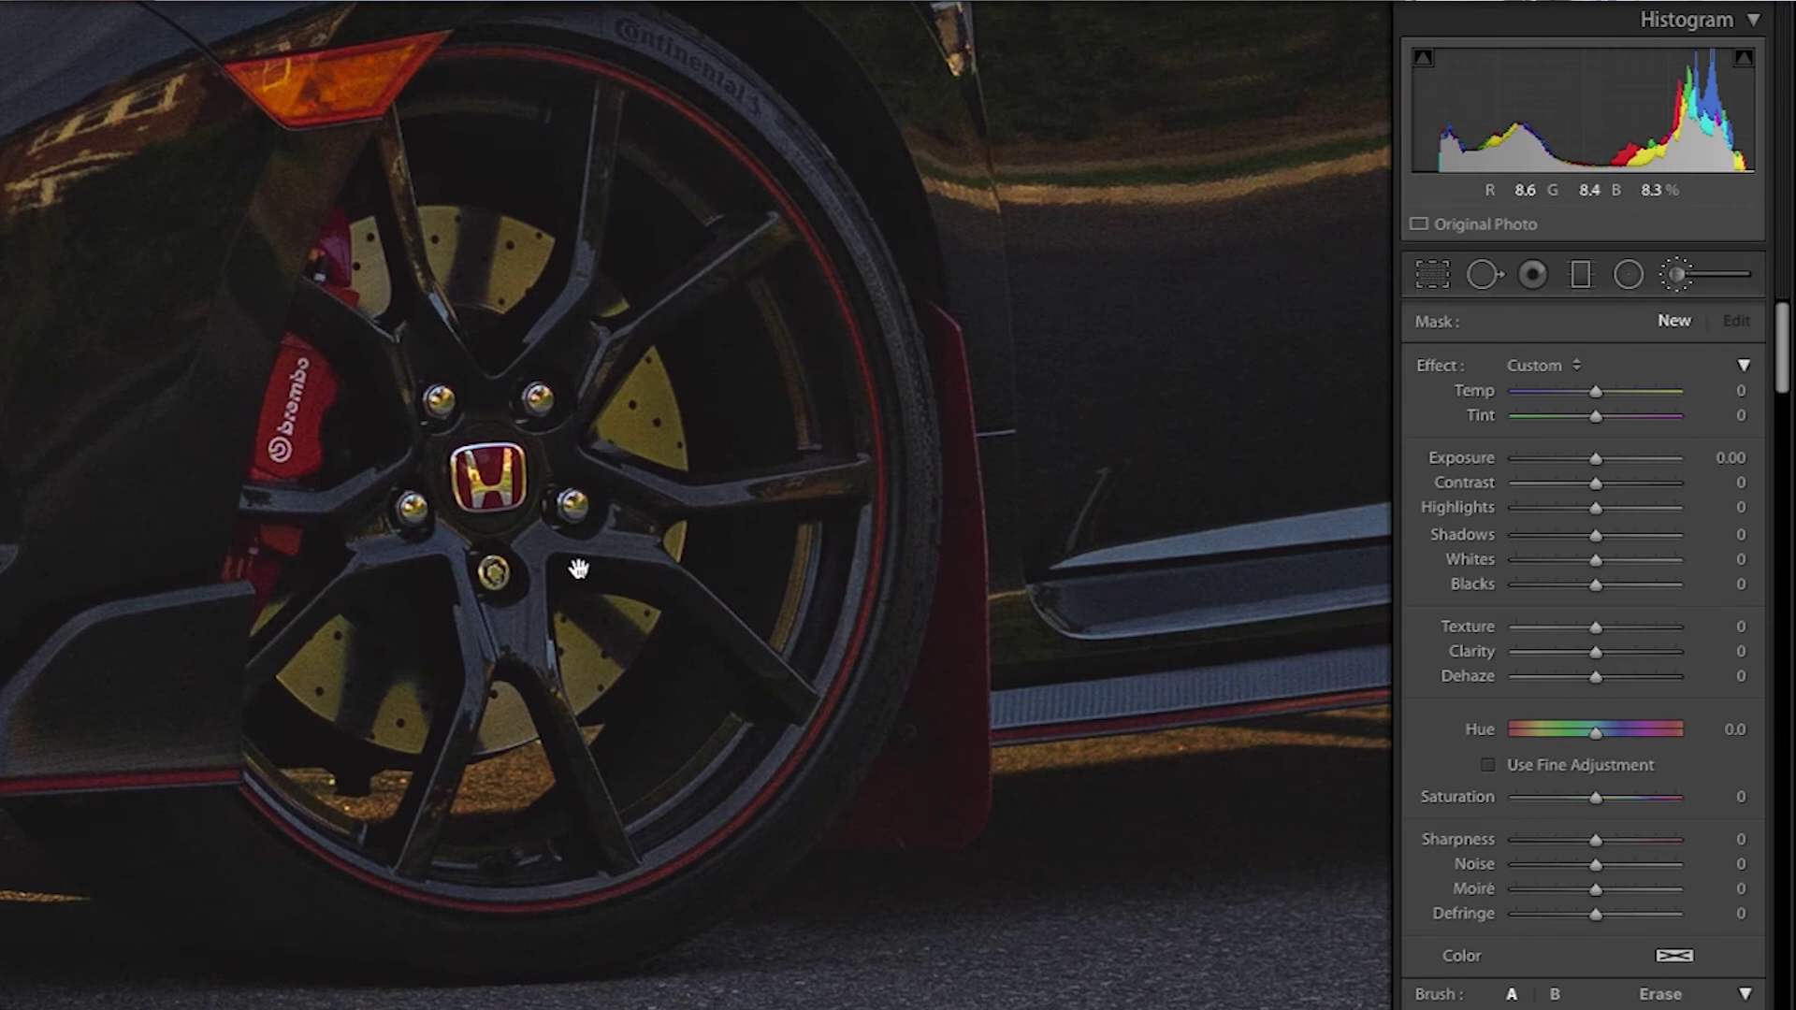
{"action": "left_click_drag", "start_coordinate": [589, 460], "coordinate": [558, 462]}
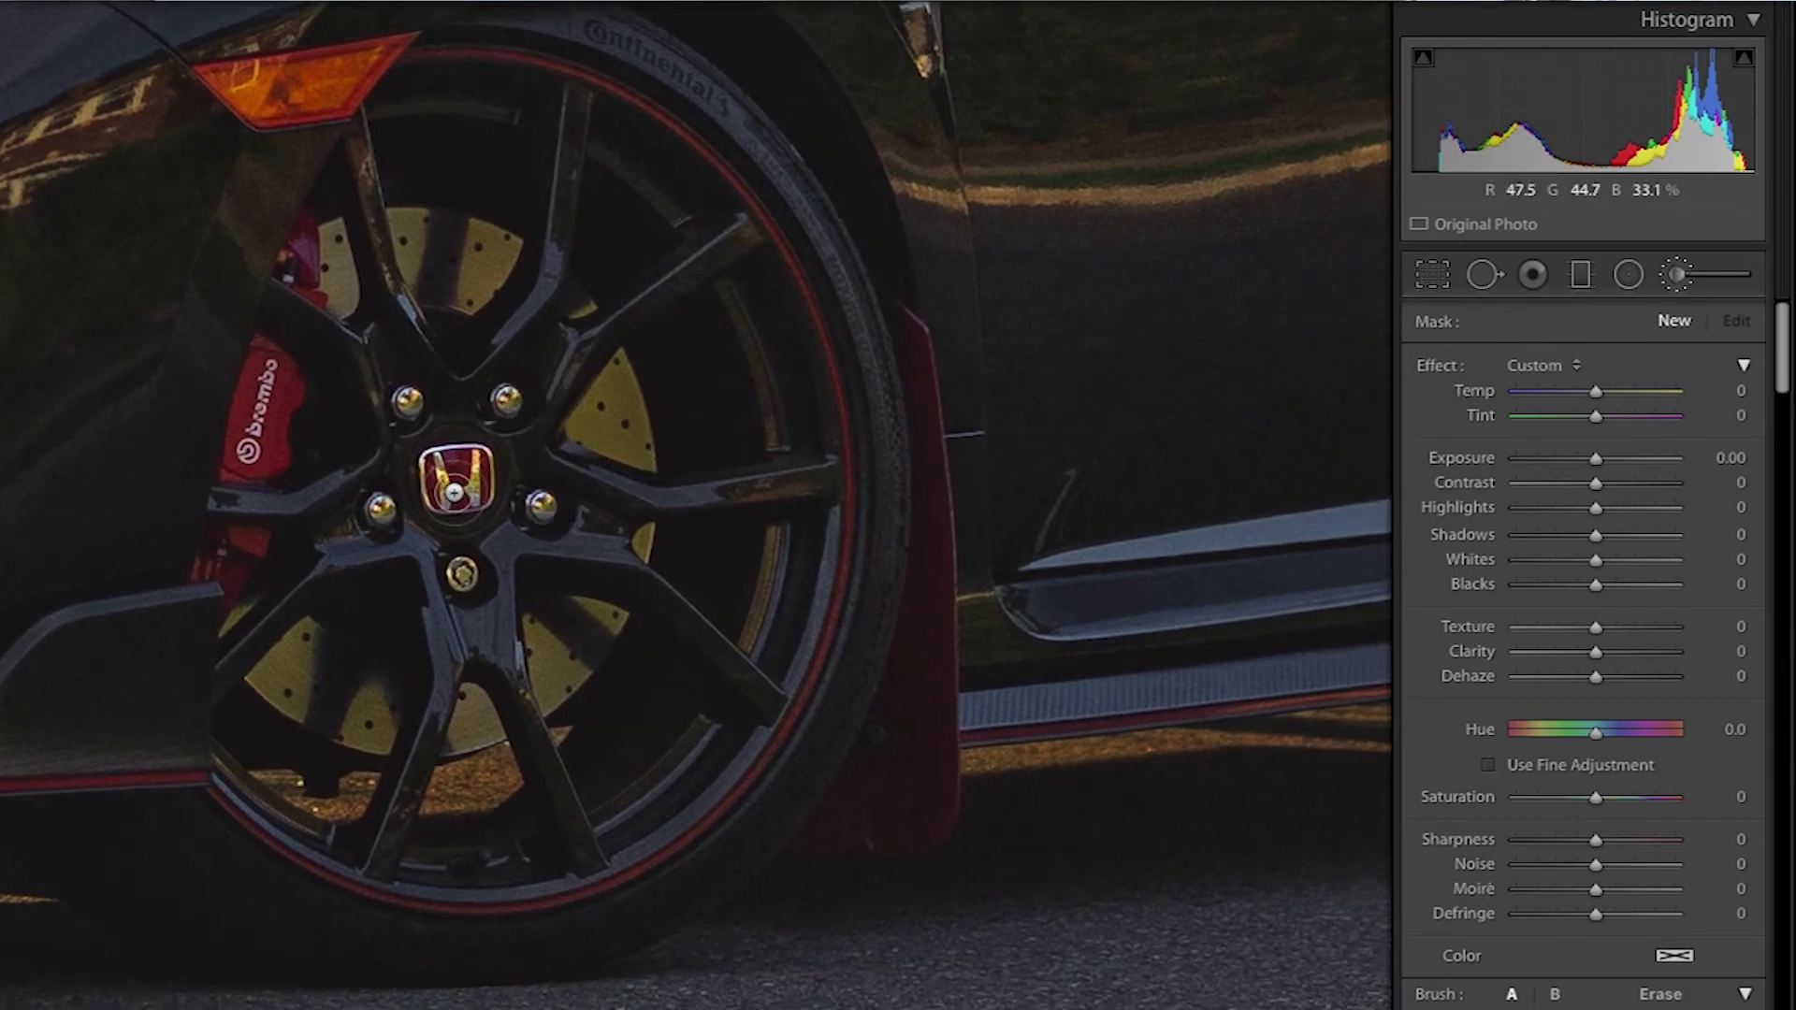
{"action": "mouse_move", "coordinate": [457, 481]}
{"action": "left_mouse_down"}
{"action": "mouse_move", "coordinate": [453, 429]}
{"action": "mouse_move", "coordinate": [521, 381]}
{"action": "mouse_move", "coordinate": [417, 396]}
{"action": "mouse_move", "coordinate": [361, 353]}
{"action": "mouse_move", "coordinate": [269, 405]}
{"action": "mouse_move", "coordinate": [361, 293]}
{"action": "mouse_move", "coordinate": [372, 157]}
{"action": "mouse_move", "coordinate": [478, 104]}
{"action": "mouse_move", "coordinate": [605, 228]}
{"action": "mouse_move", "coordinate": [563, 288]}
{"action": "left_mouse_up"}
{"action": "scroll", "coordinate": [562, 273], "scroll_direction": "up", "scroll_amount": 6}
{"action": "mouse_move", "coordinate": [496, 162]}
{"action": "left_mouse_down"}
{"action": "mouse_move", "coordinate": [700, 311]}
{"action": "mouse_move", "coordinate": [756, 435]}
{"action": "mouse_move", "coordinate": [690, 444]}
{"action": "mouse_move", "coordinate": [626, 656]}
{"action": "mouse_move", "coordinate": [497, 780]}
{"action": "mouse_move", "coordinate": [309, 754]}
{"action": "mouse_move", "coordinate": [286, 723]}
{"action": "mouse_move", "coordinate": [312, 759]}
{"action": "mouse_move", "coordinate": [412, 809]}
{"action": "mouse_move", "coordinate": [580, 782]}
{"action": "left_mouse_up"}
{"action": "scroll", "coordinate": [454, 493], "scroll_direction": "down", "scroll_amount": 5}
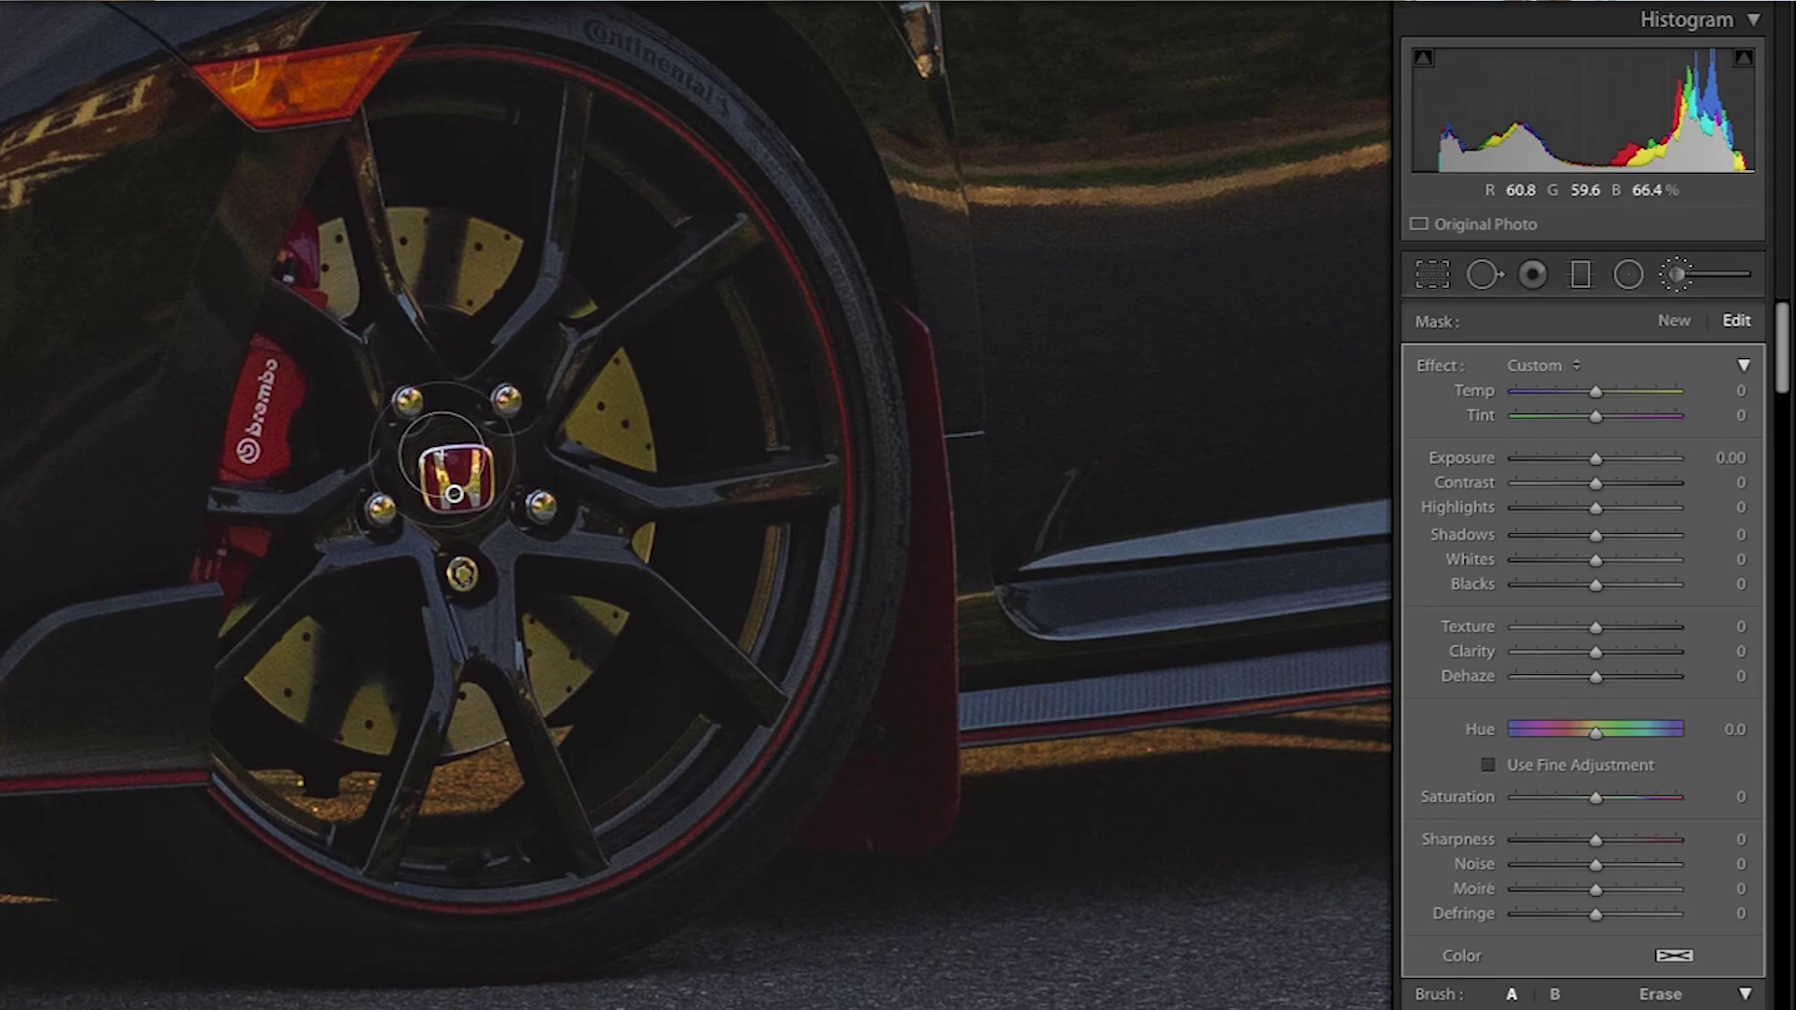
{"action": "scroll", "coordinate": [519, 524], "scroll_direction": "up", "scroll_amount": 4}
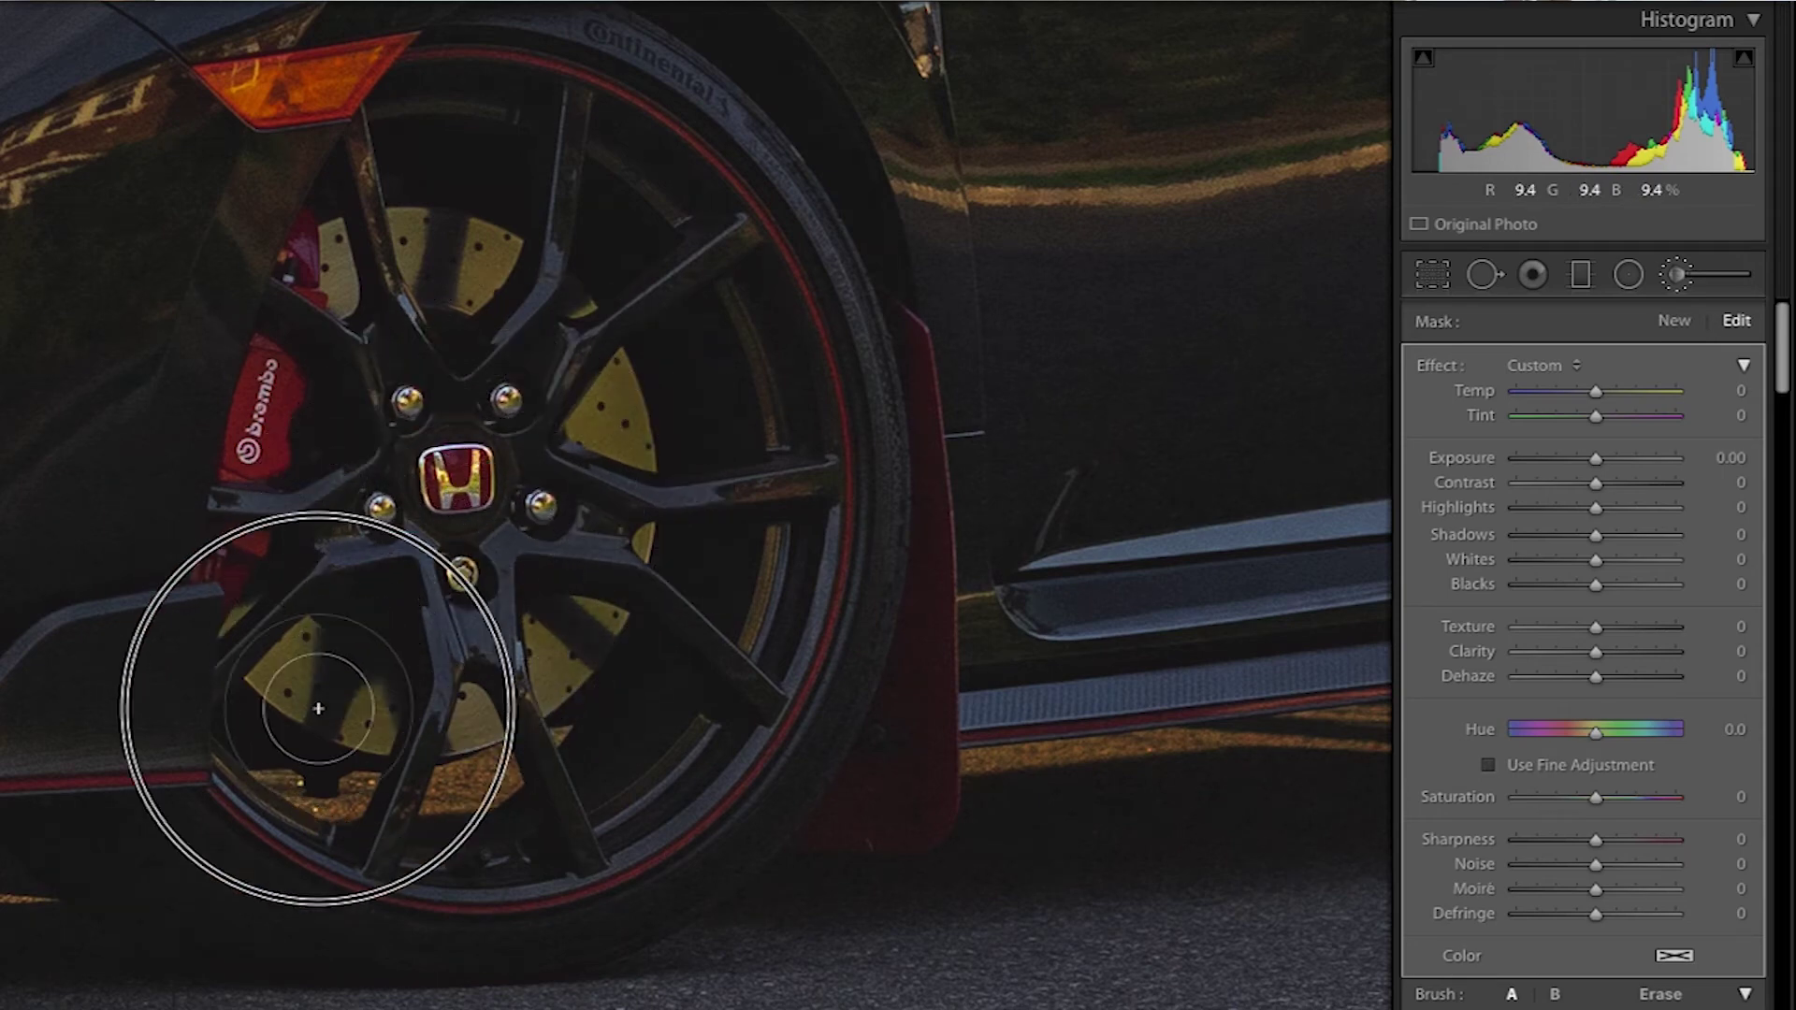
{"action": "mouse_move", "coordinate": [318, 708]}
{"action": "left_mouse_down"}
{"action": "mouse_move", "coordinate": [329, 755]}
{"action": "mouse_move", "coordinate": [456, 818]}
{"action": "mouse_move", "coordinate": [592, 789]}
{"action": "mouse_move", "coordinate": [675, 622]}
{"action": "mouse_move", "coordinate": [689, 417]}
{"action": "left_mouse_up"}
{"action": "scroll", "coordinate": [688, 406], "scroll_direction": "down", "scroll_amount": 3}
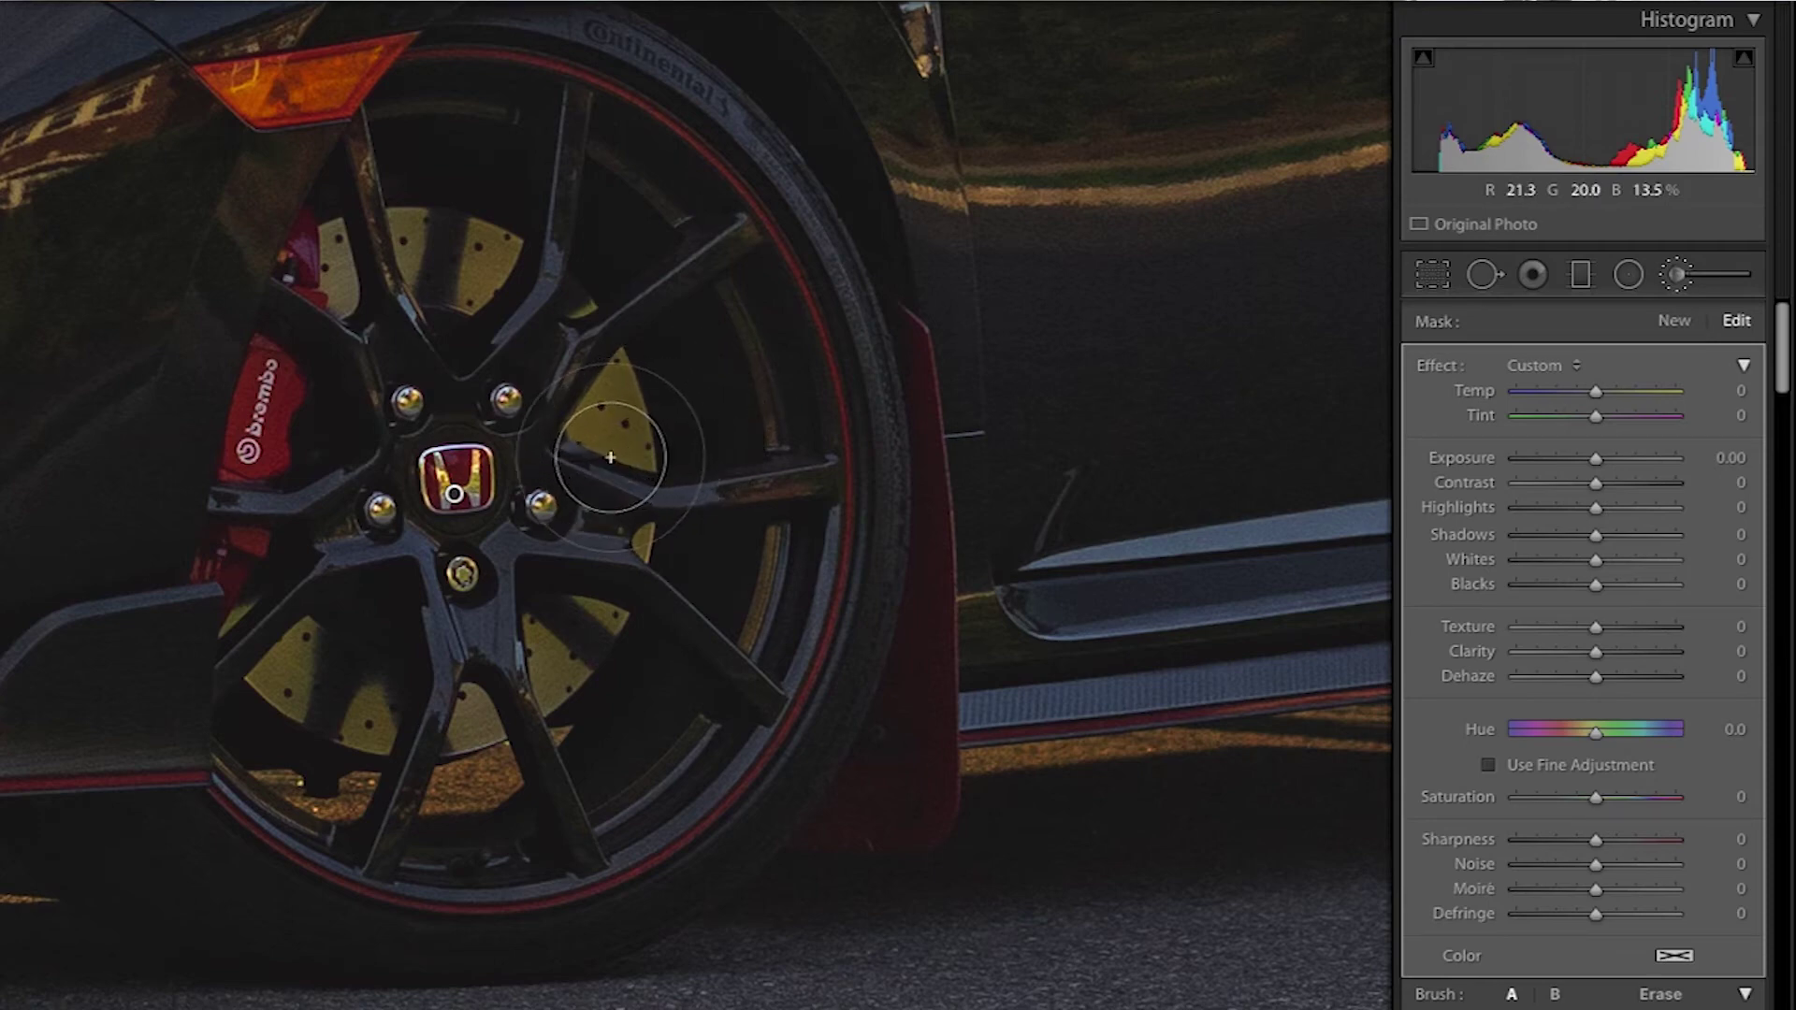
{"action": "scroll", "coordinate": [524, 496], "scroll_direction": "up", "scroll_amount": 5}
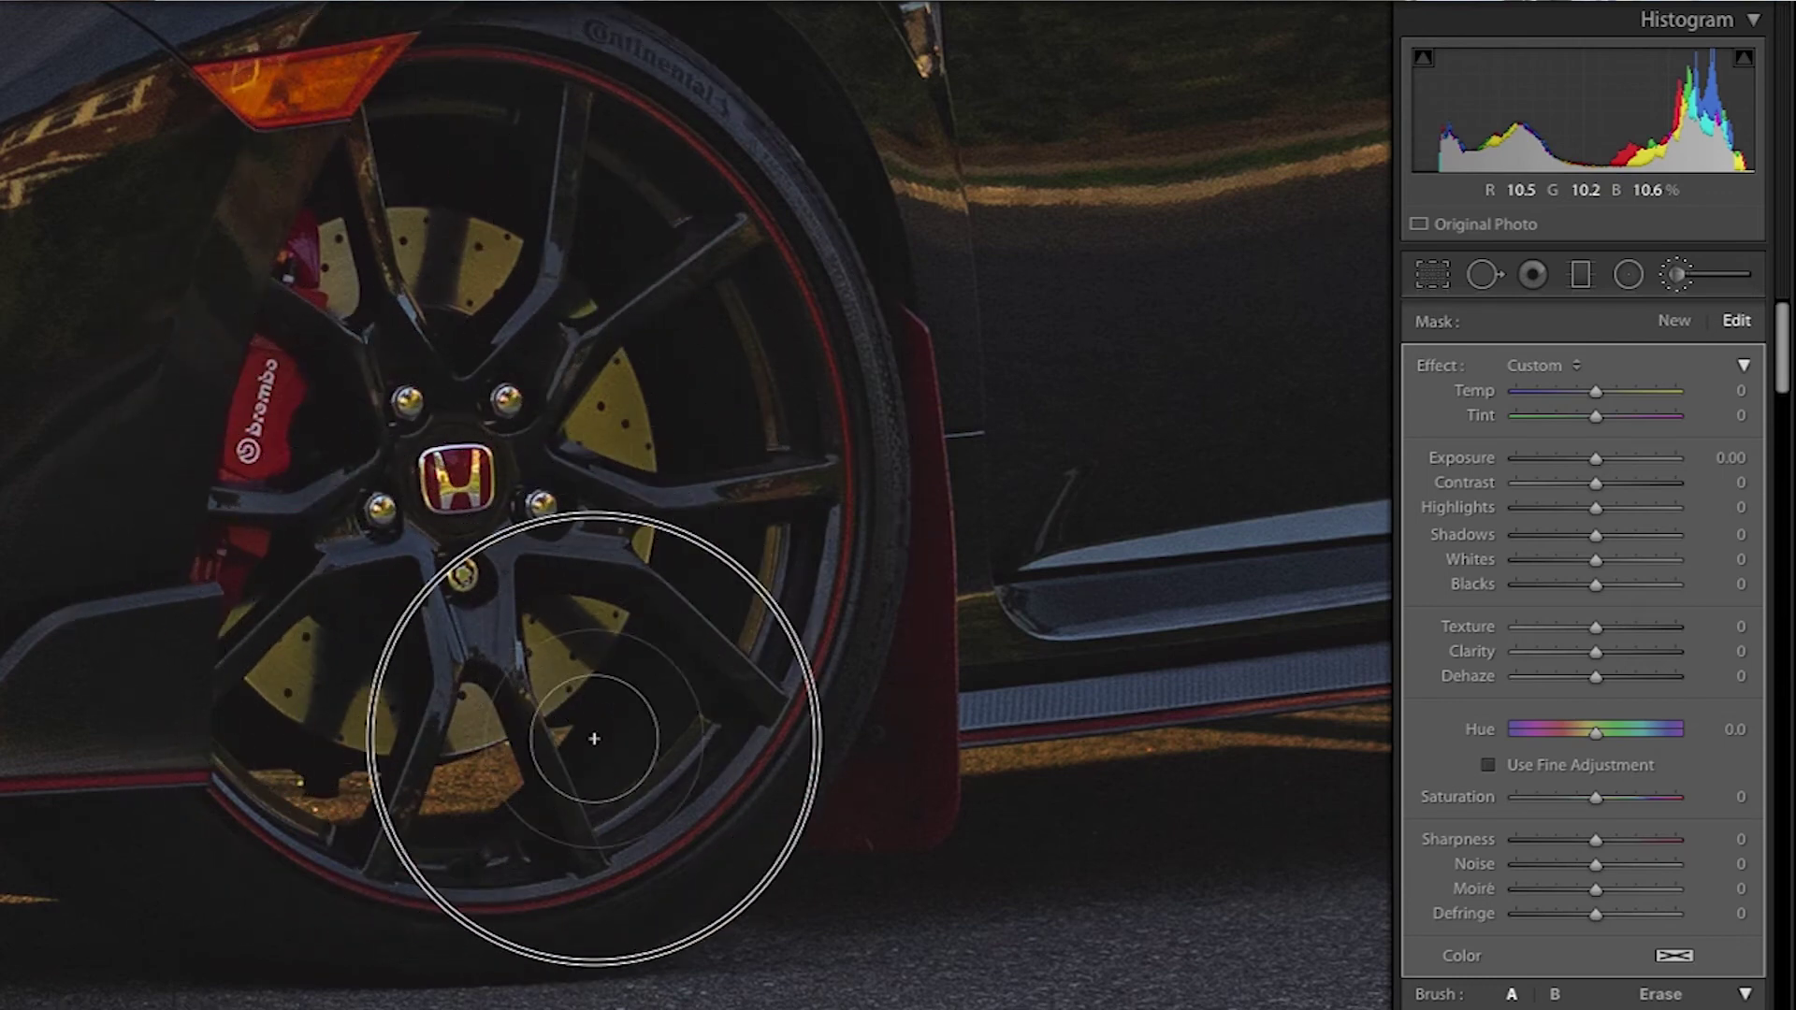
{"action": "mouse_move", "coordinate": [493, 502]}
{"action": "left_mouse_down"}
{"action": "mouse_move", "coordinate": [602, 301]}
{"action": "mouse_move", "coordinate": [622, 601]}
{"action": "mouse_move", "coordinate": [393, 562]}
{"action": "mouse_move", "coordinate": [452, 503]}
{"action": "left_mouse_up"}
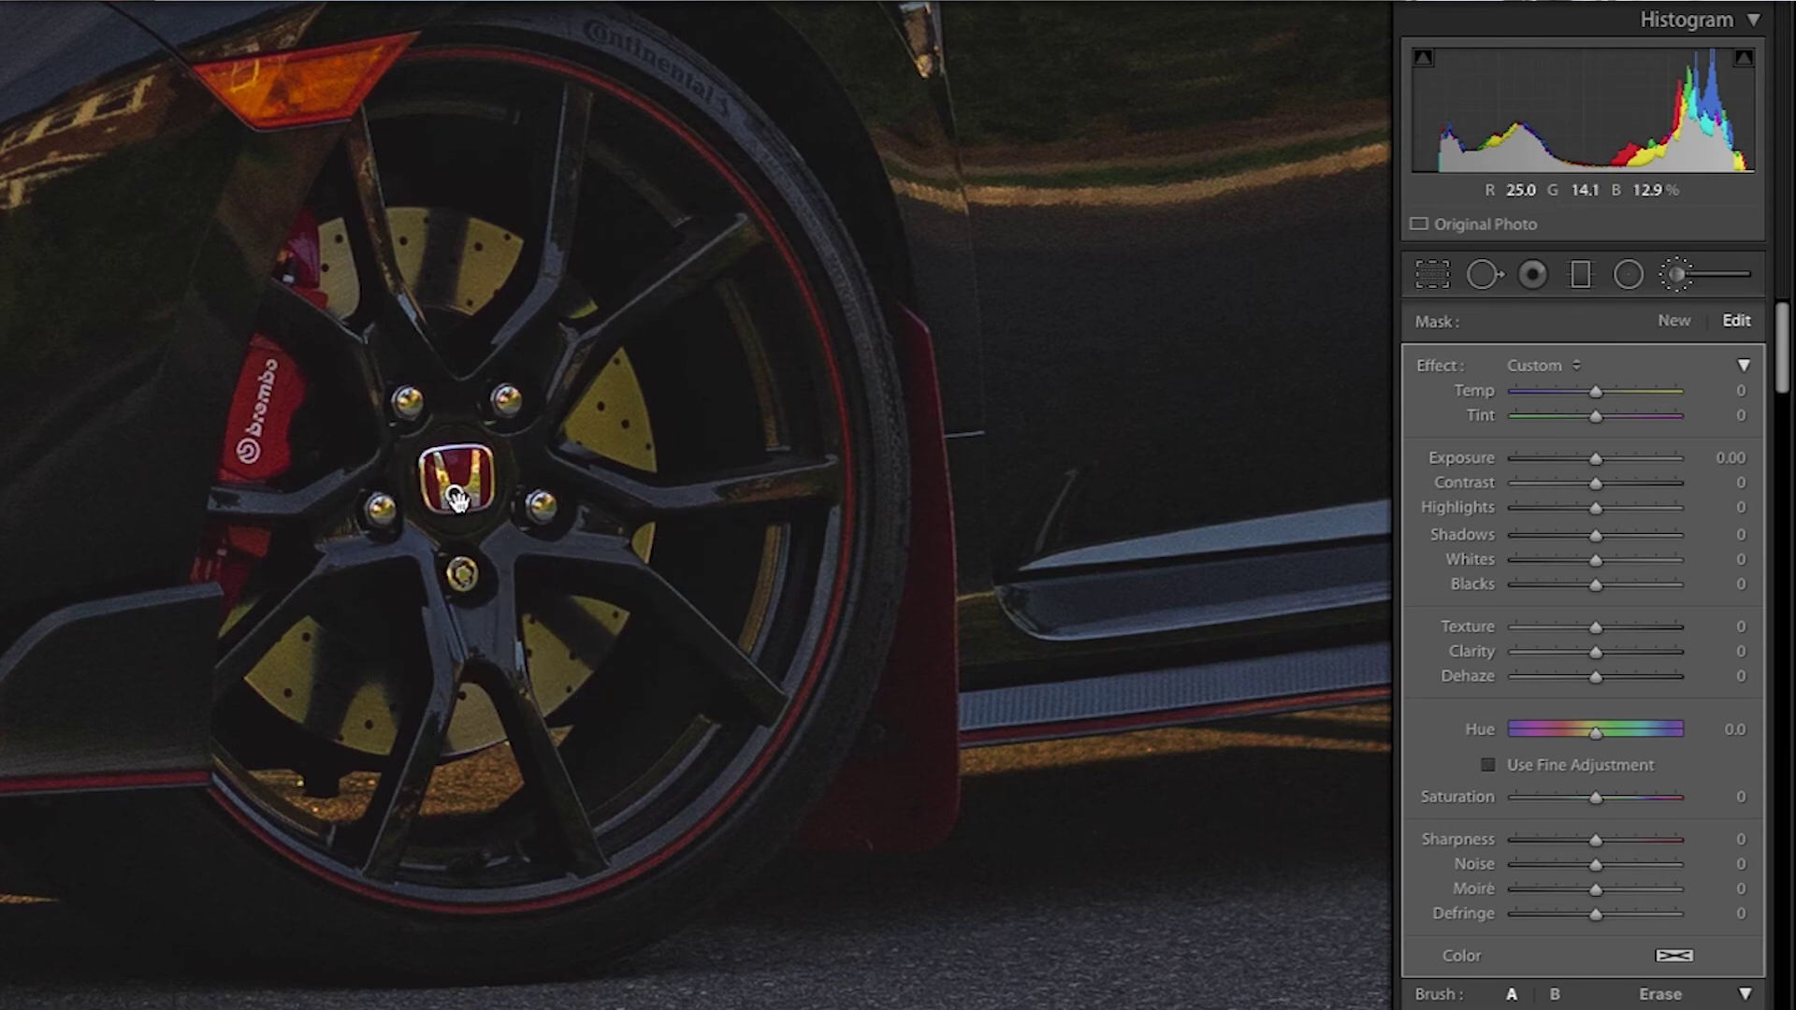
Check the front wheel mask's coverage with the overlay and set the brush adjustment's Exposure to 0.50
{"action": "key", "text": "o"}
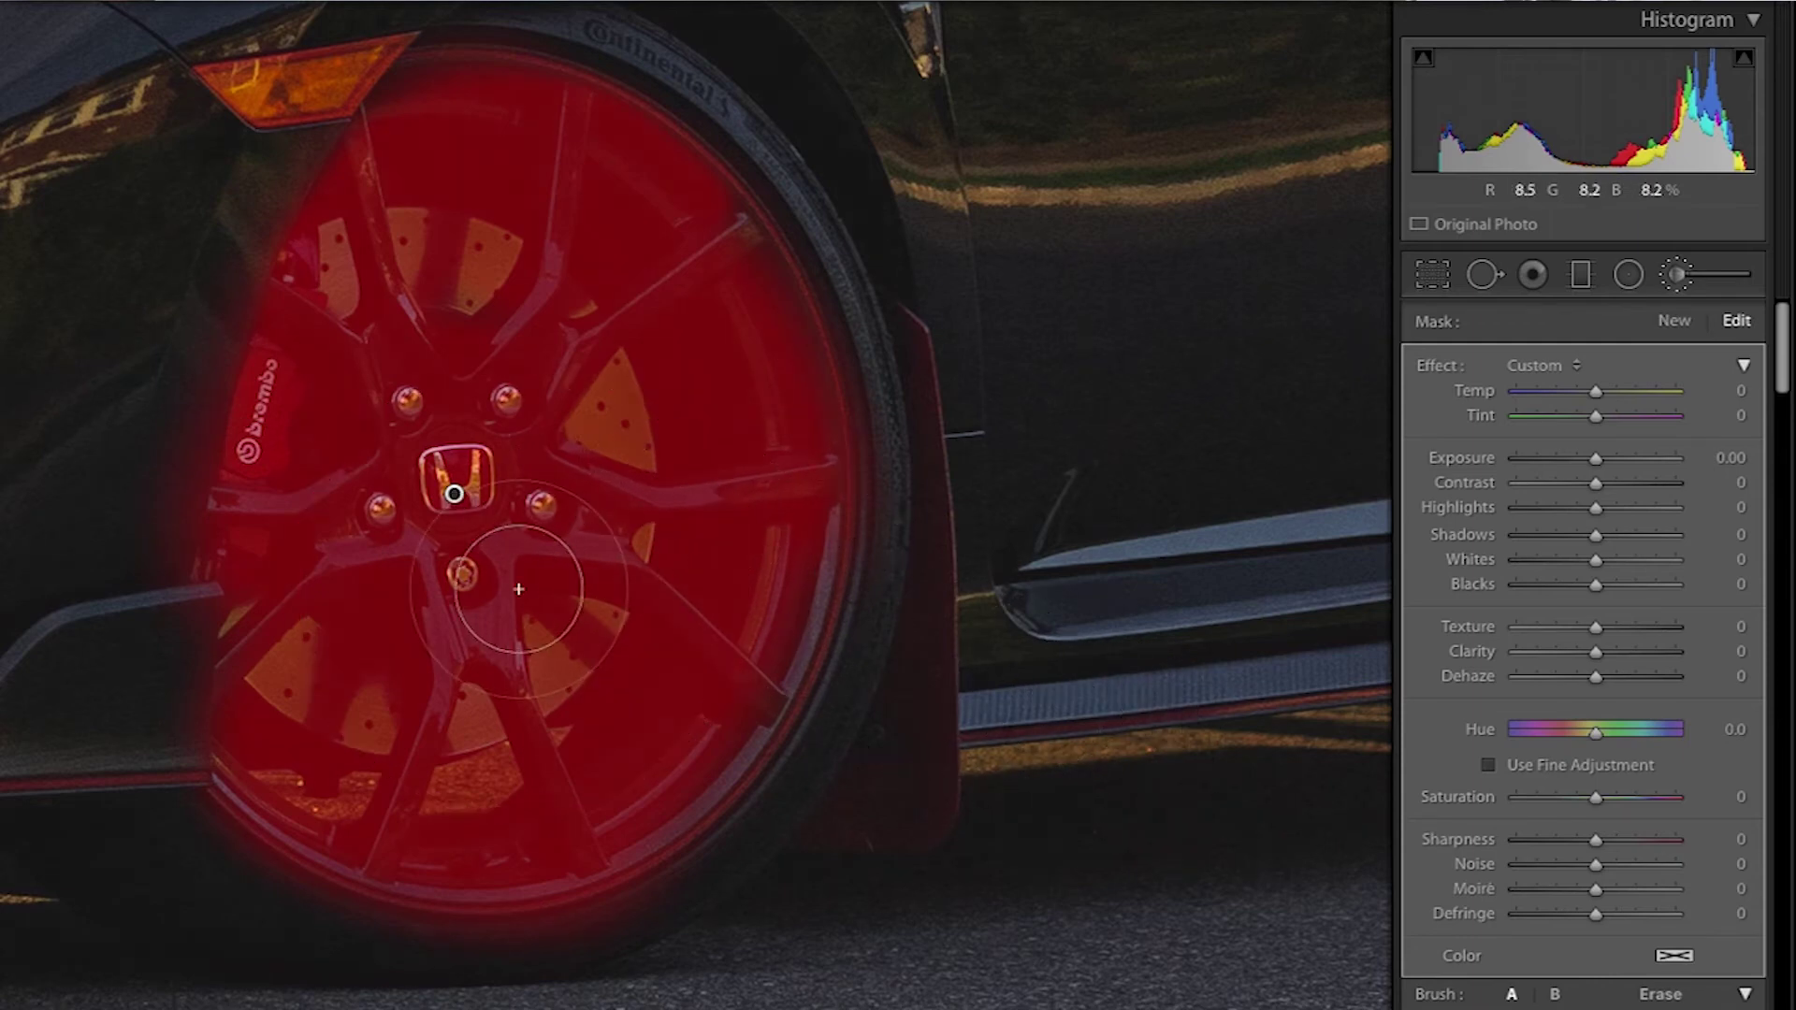
{"action": "key", "text": "o"}
{"action": "key", "text": "o"}
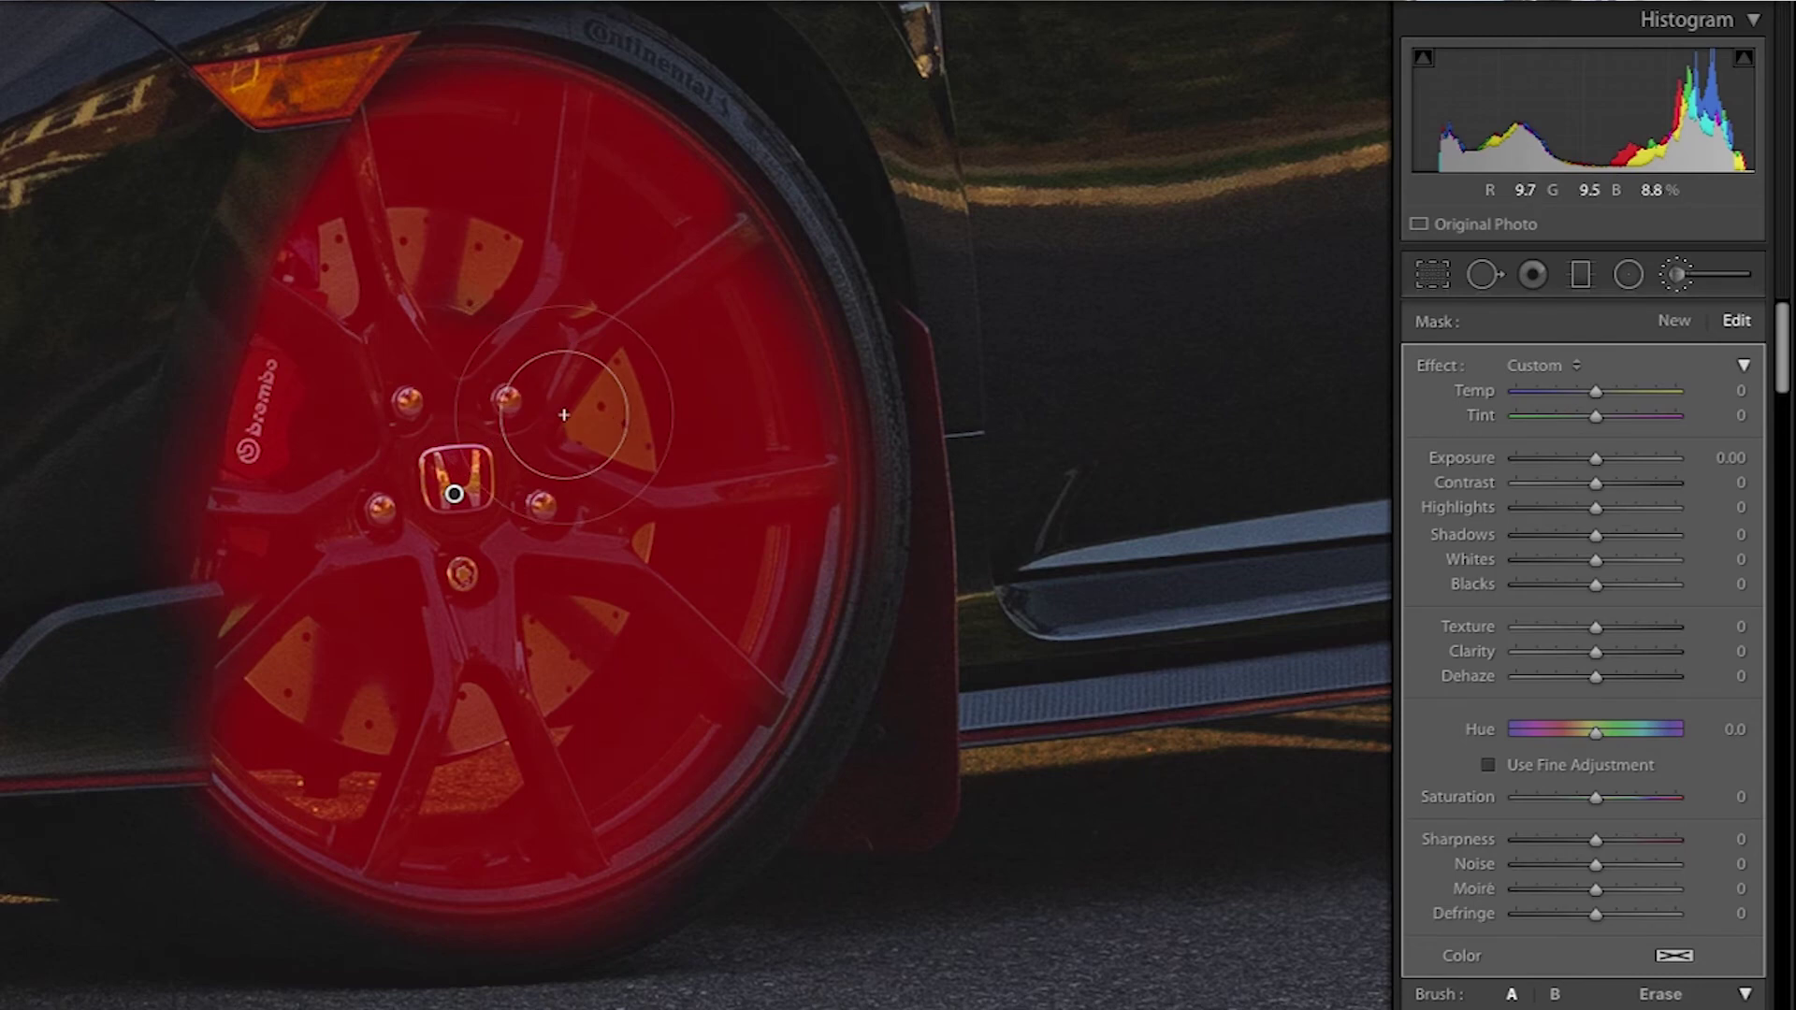
{"action": "key", "text": "o"}
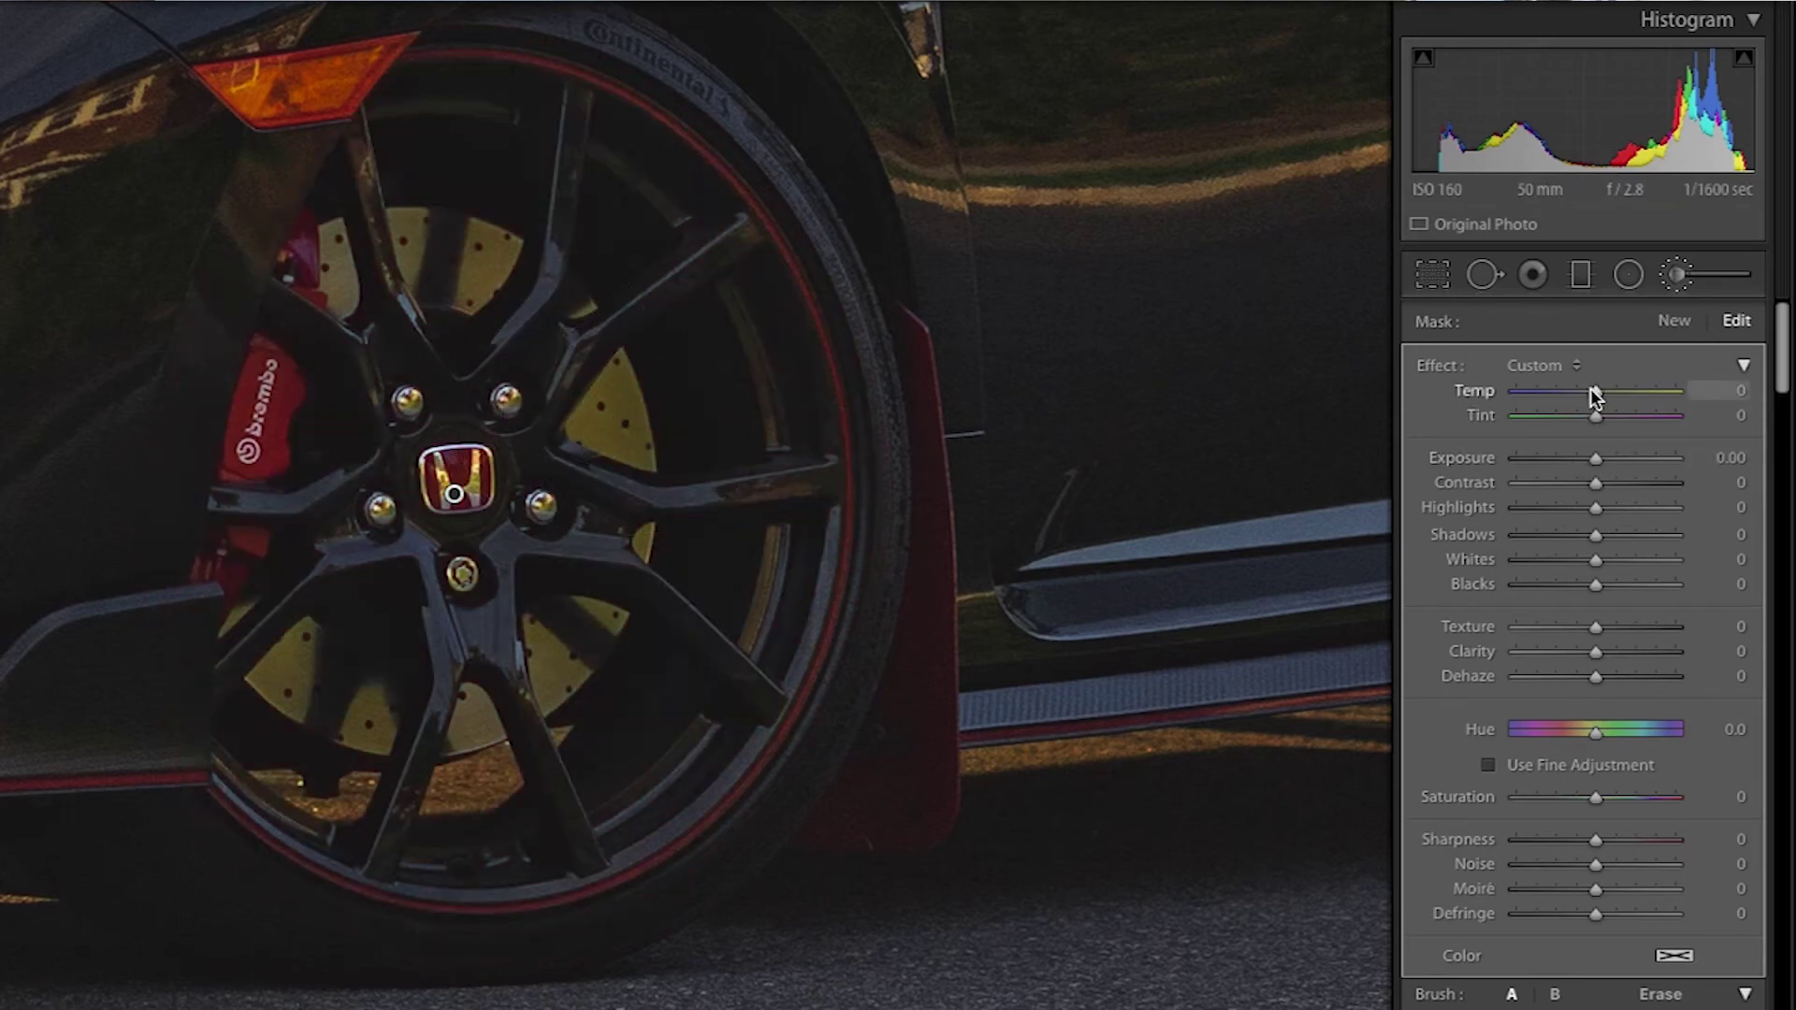
{"action": "left_click", "coordinate": [1598, 462]}
{"action": "left_click_drag", "start_coordinate": [1599, 462], "coordinate": [1608, 464]}
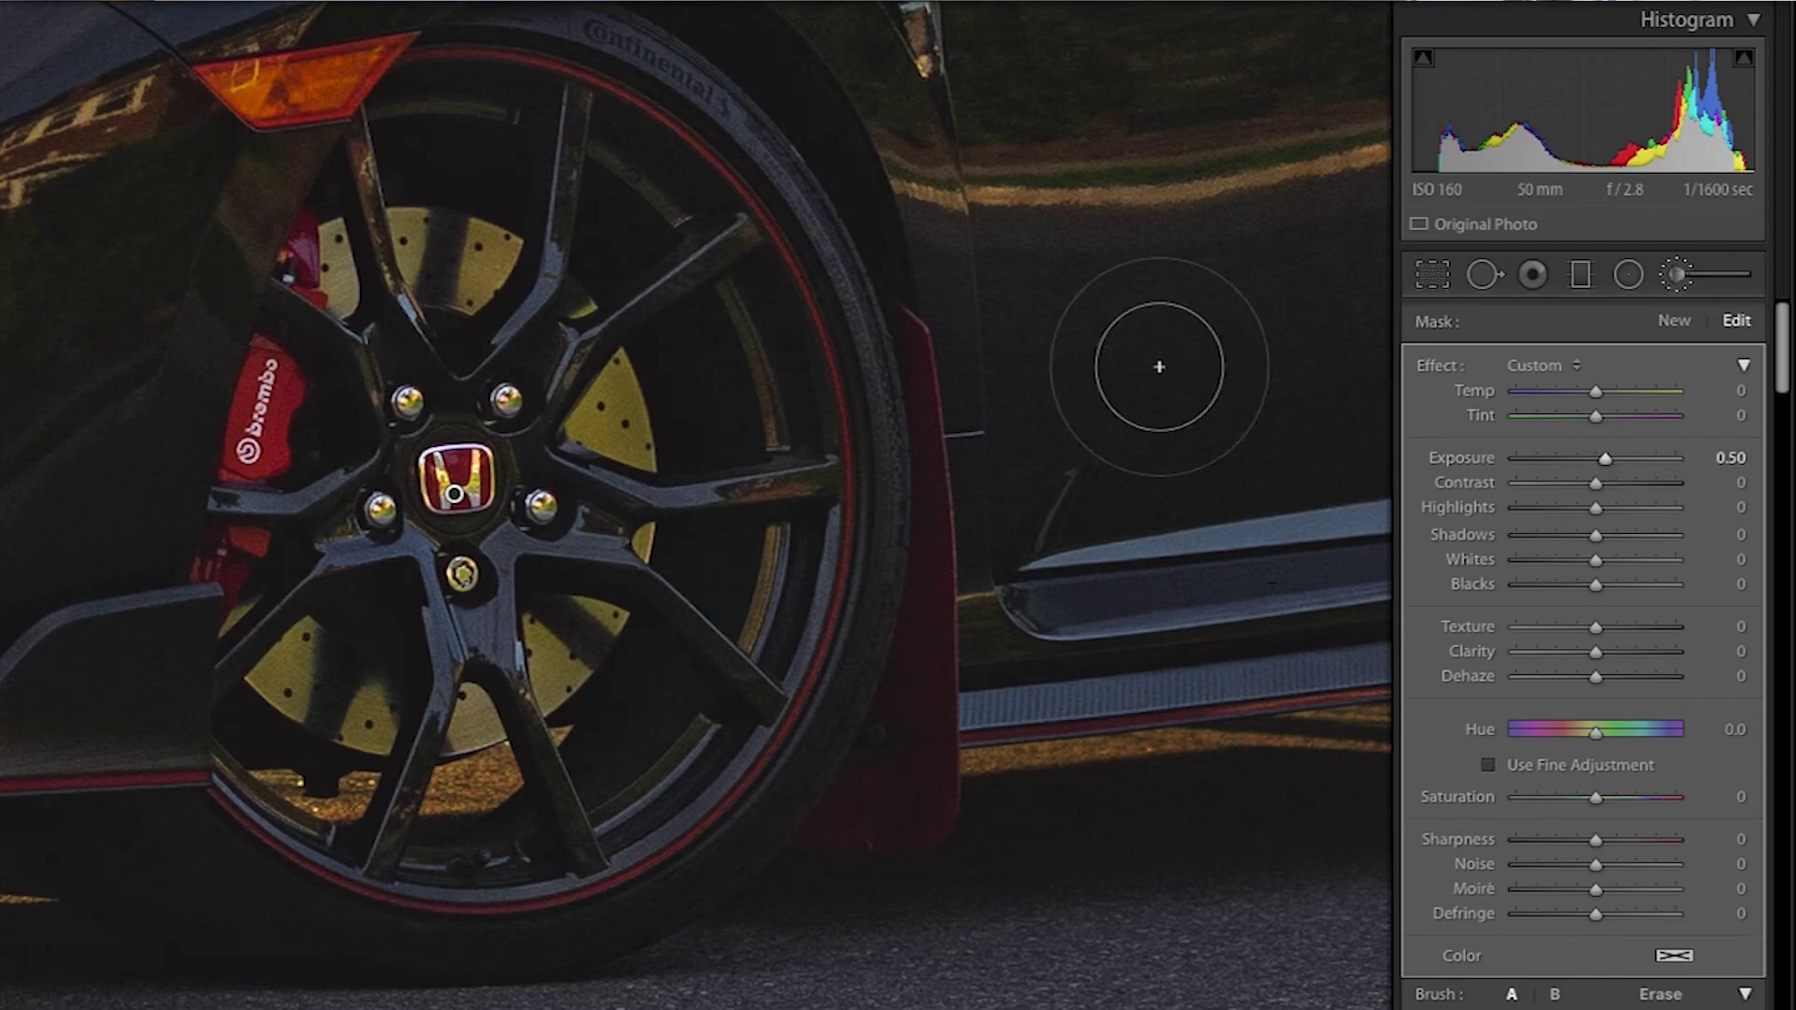
{"action": "left_click", "coordinate": [314, 492]}
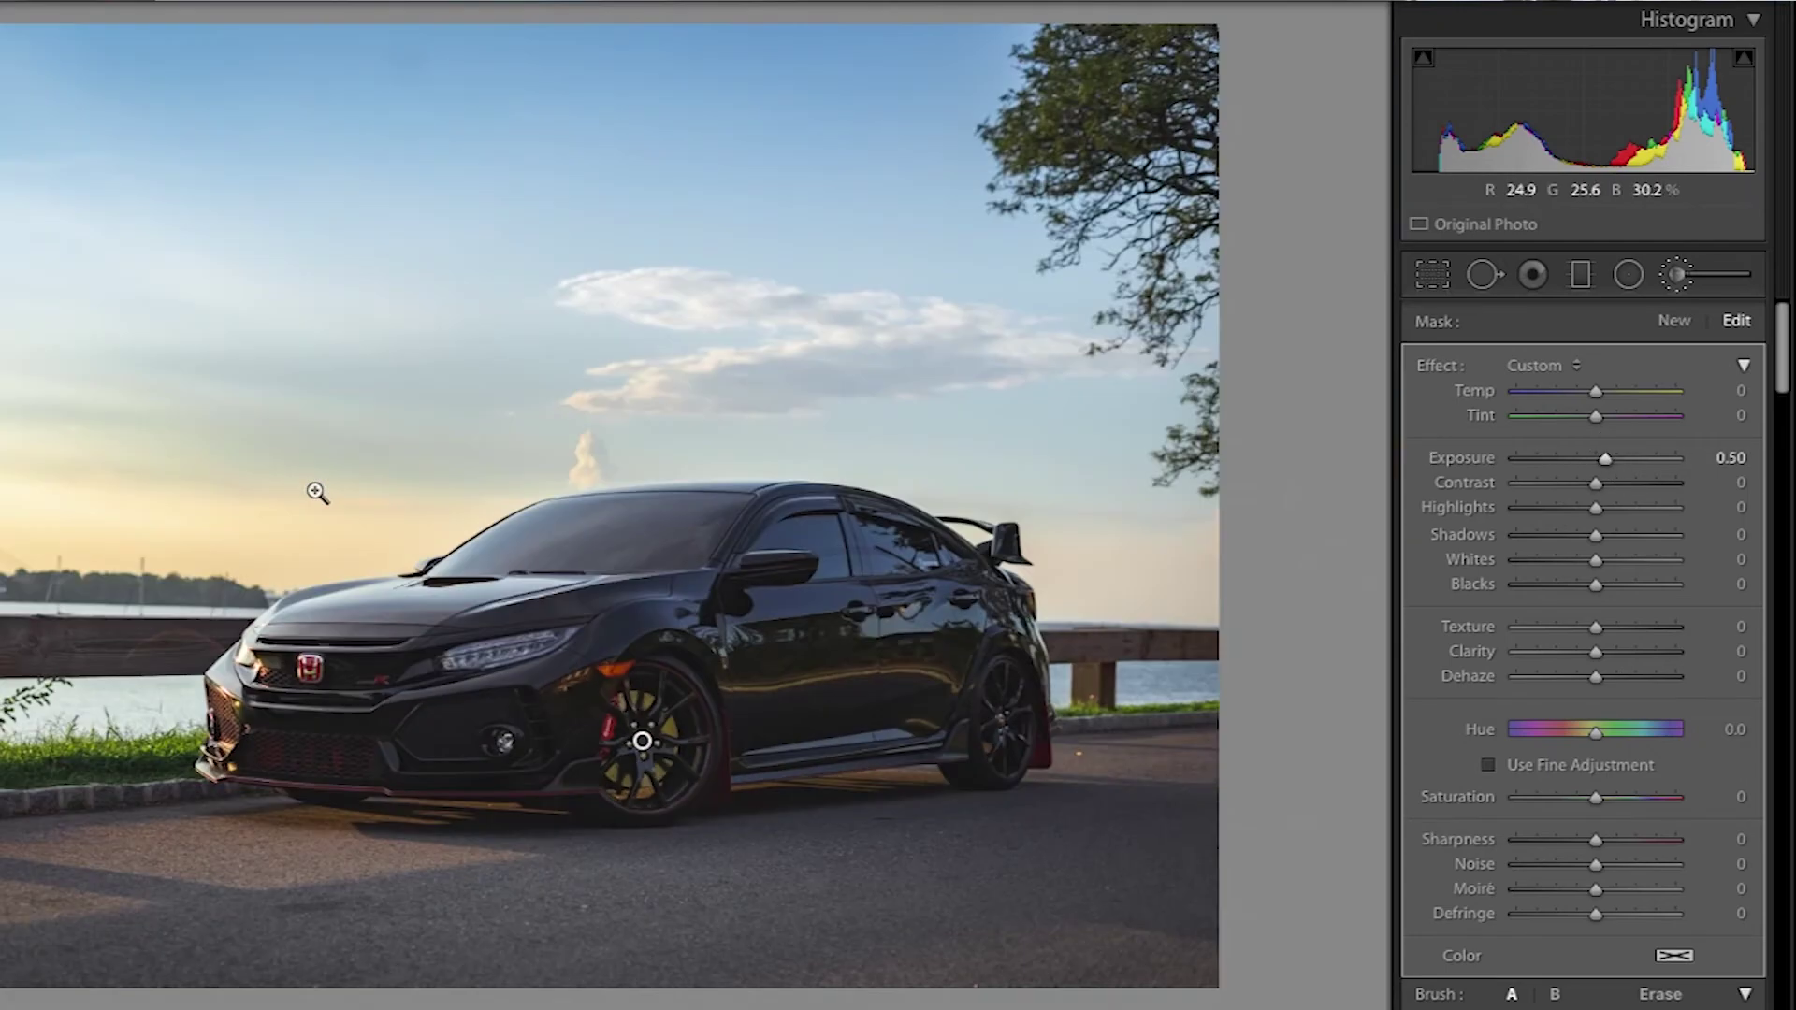
{"action": "left_click", "coordinate": [1679, 277]}
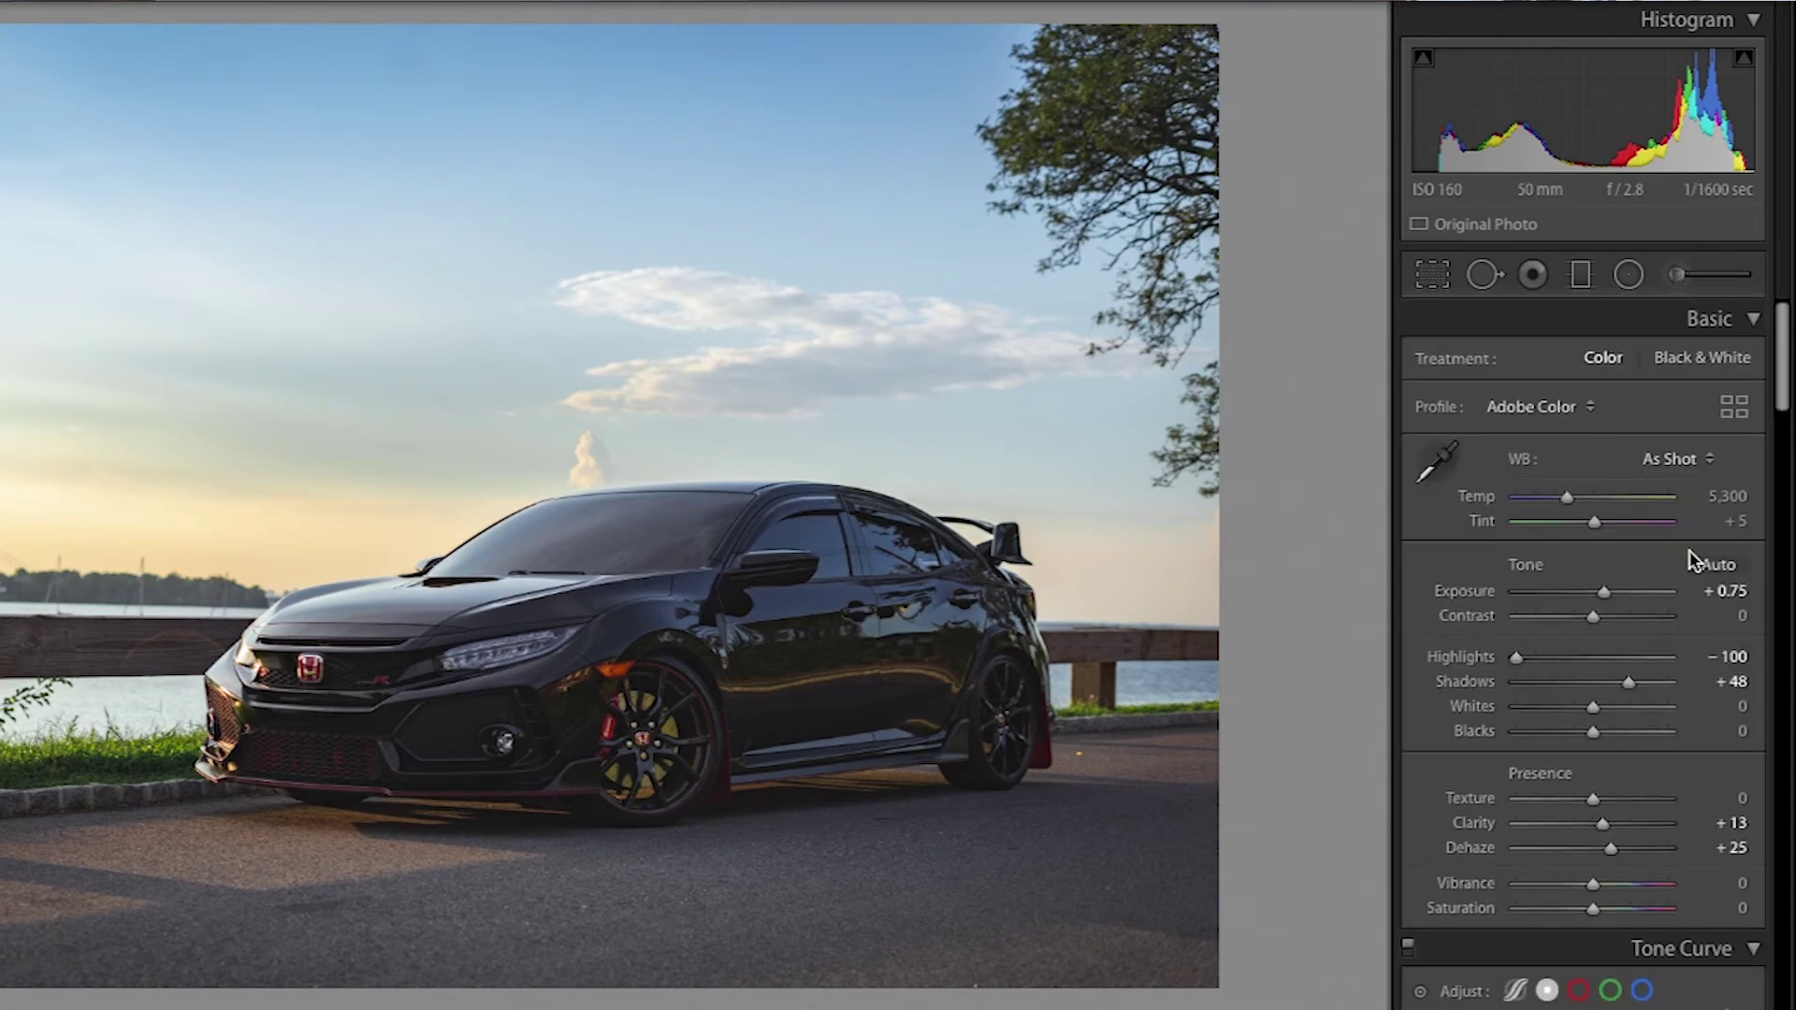
Nudge the lower control point of the tone curve slightly
{"action": "scroll", "coordinate": [1544, 801], "scroll_direction": "down", "scroll_amount": 3}
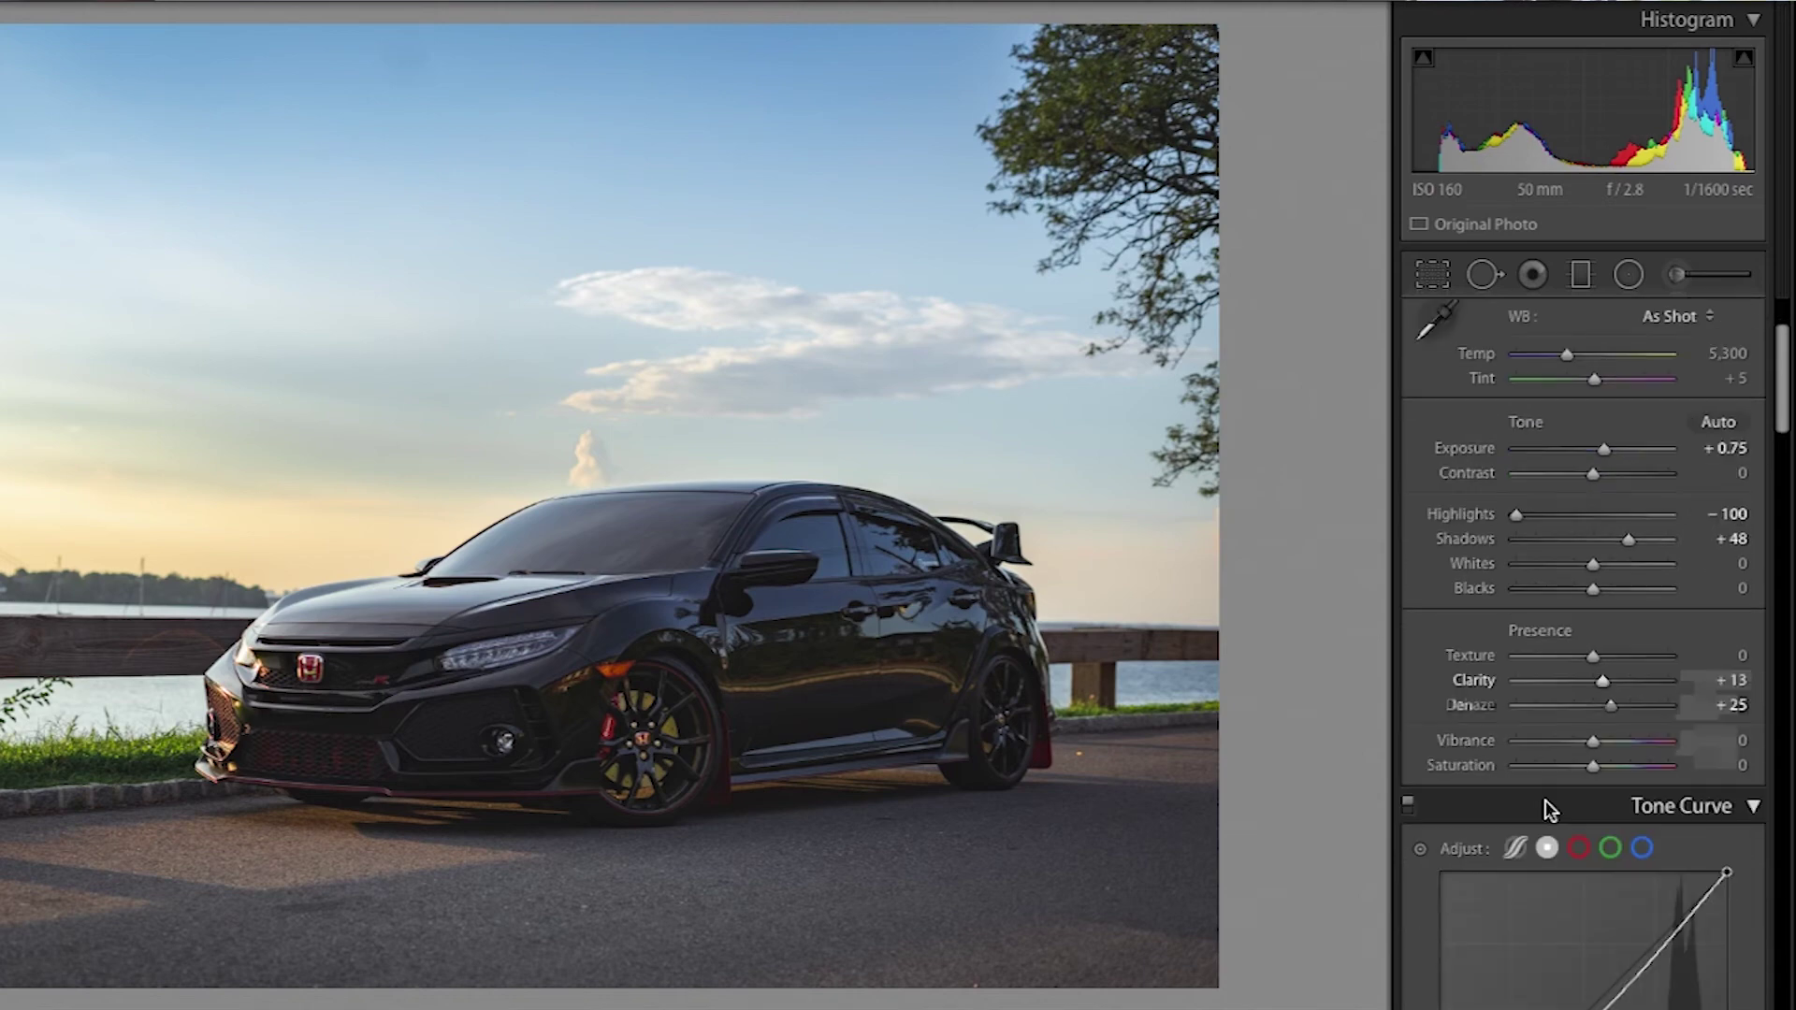
{"action": "scroll", "coordinate": [1543, 800], "scroll_direction": "down", "scroll_amount": 5}
{"action": "left_click_drag", "start_coordinate": [1530, 853], "coordinate": [1531, 855]}
Compare the original and edited versions of the car photo side by side
{"action": "scroll", "coordinate": [1486, 847], "scroll_direction": "down", "scroll_amount": 12}
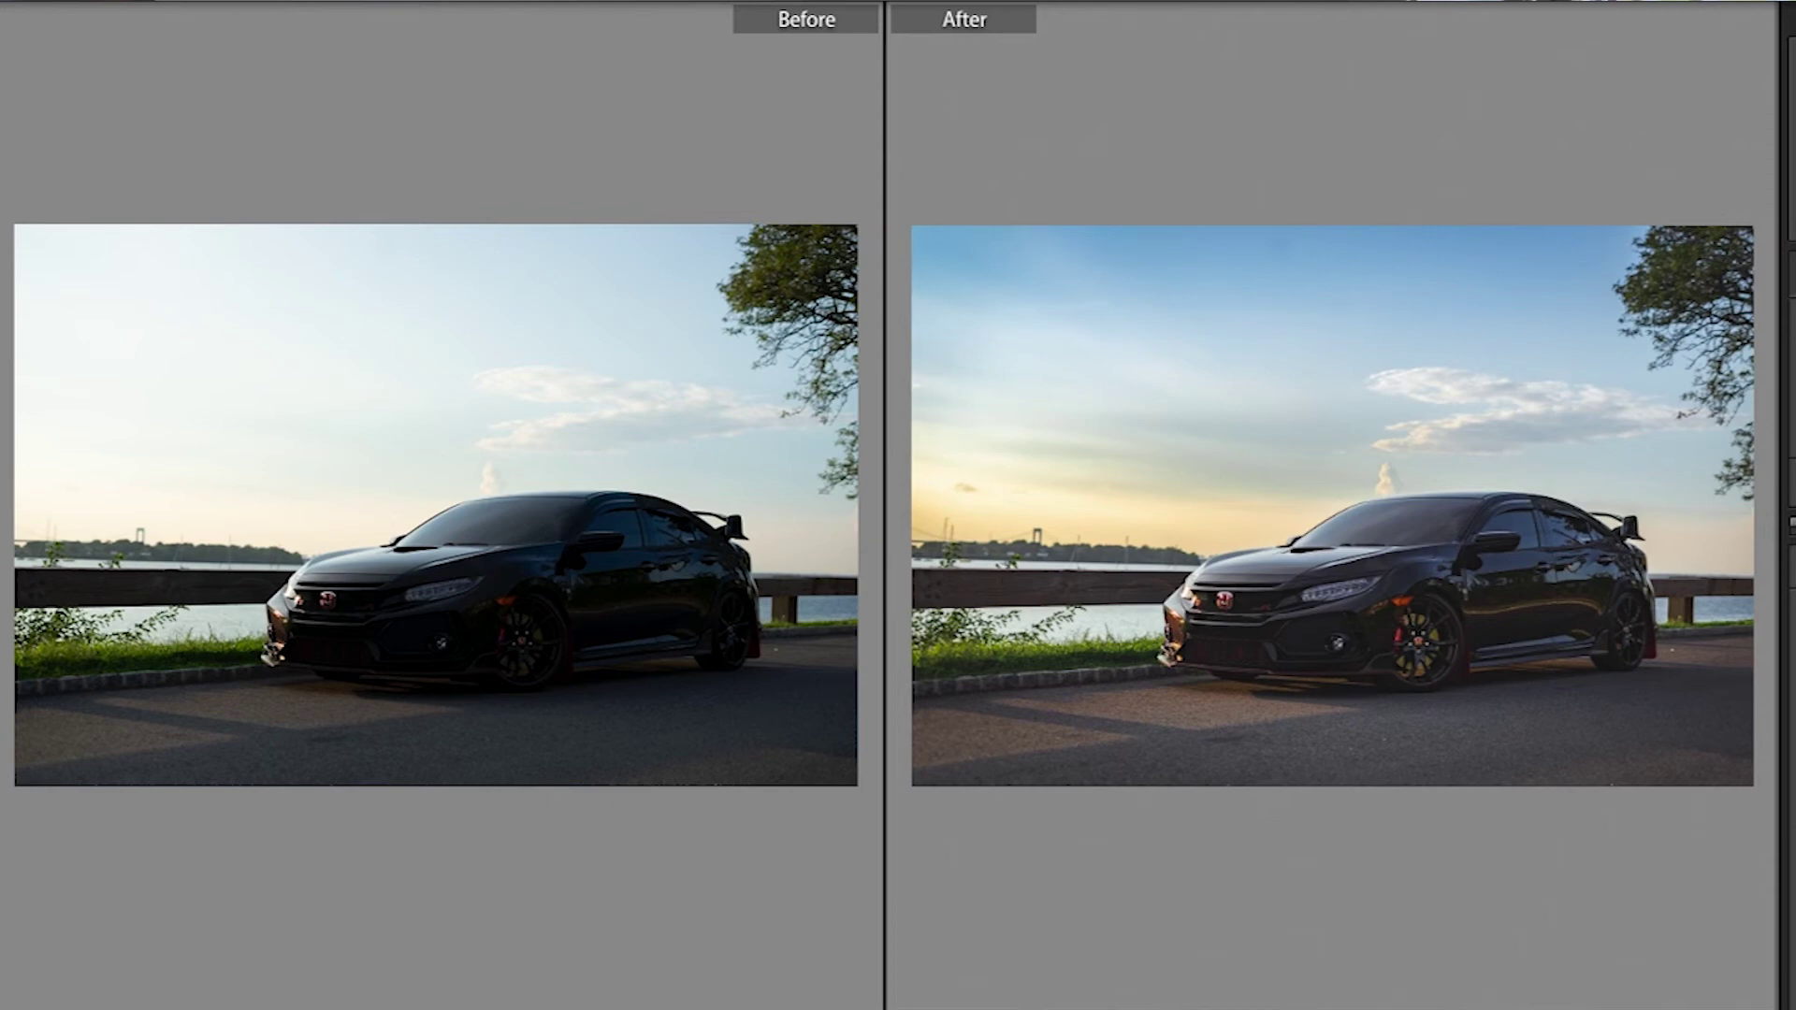
{"action": "key", "text": "y"}
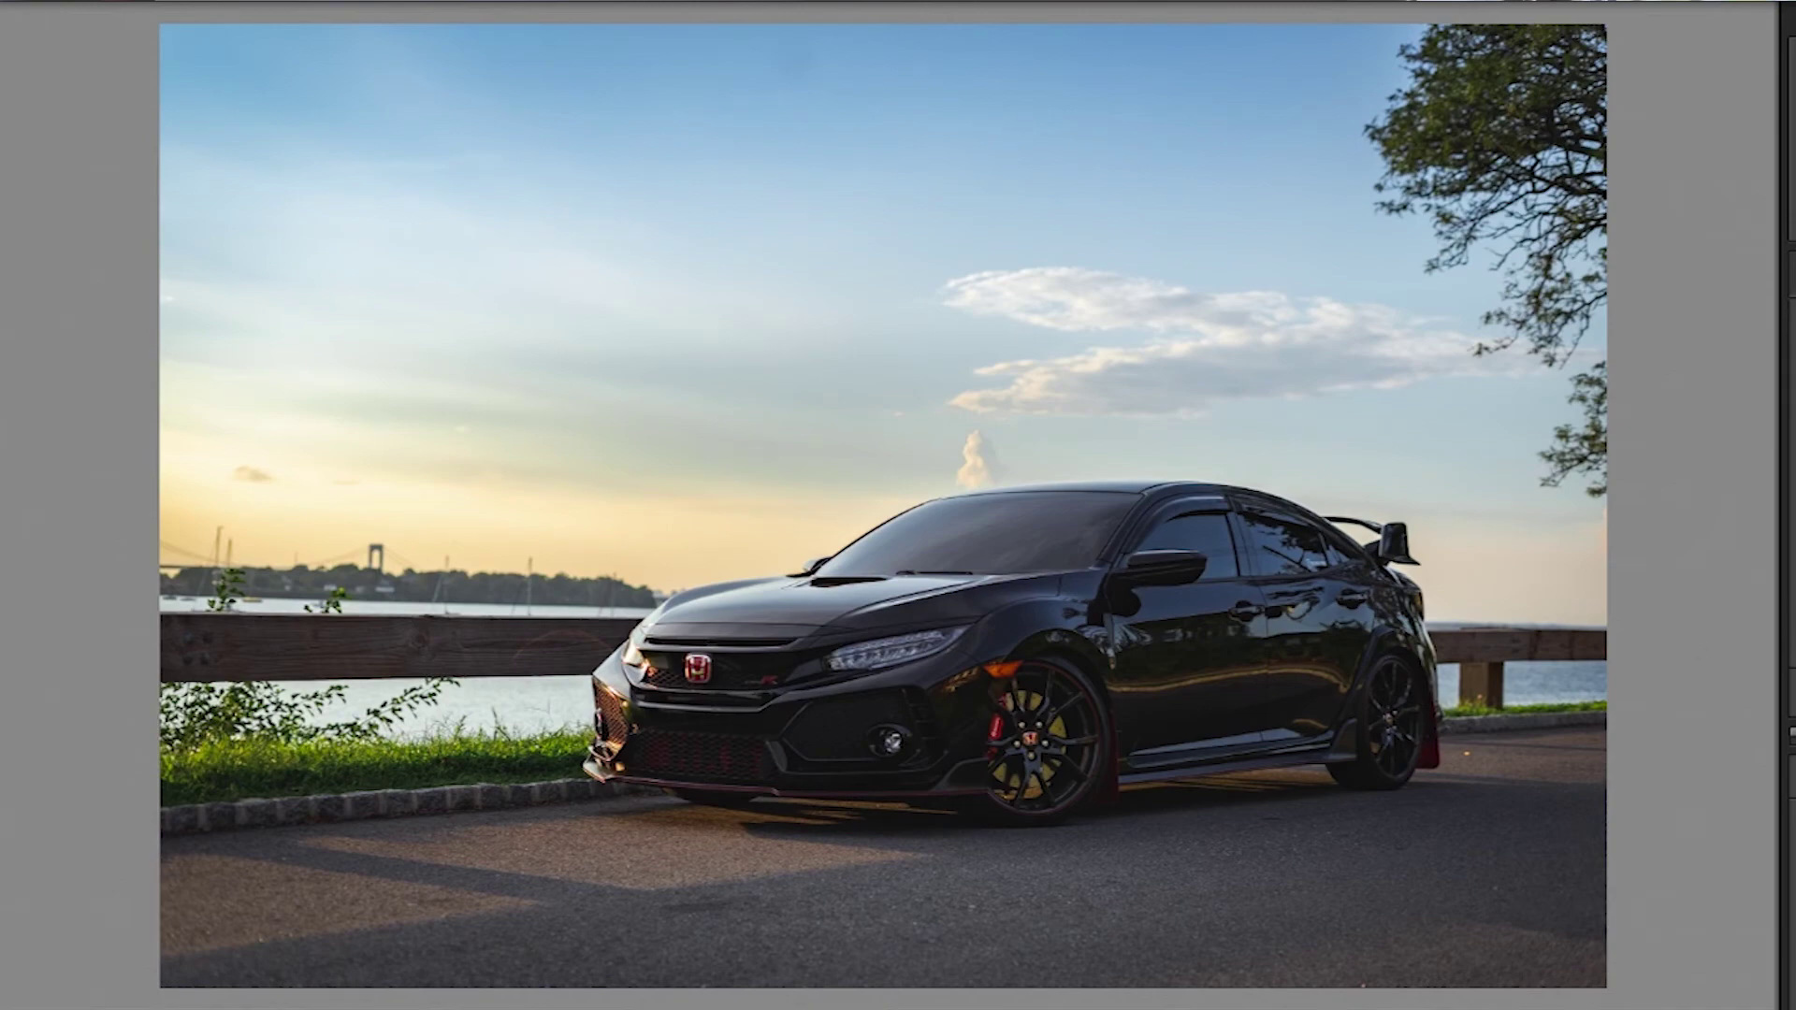
{"action": "key", "text": "y"}
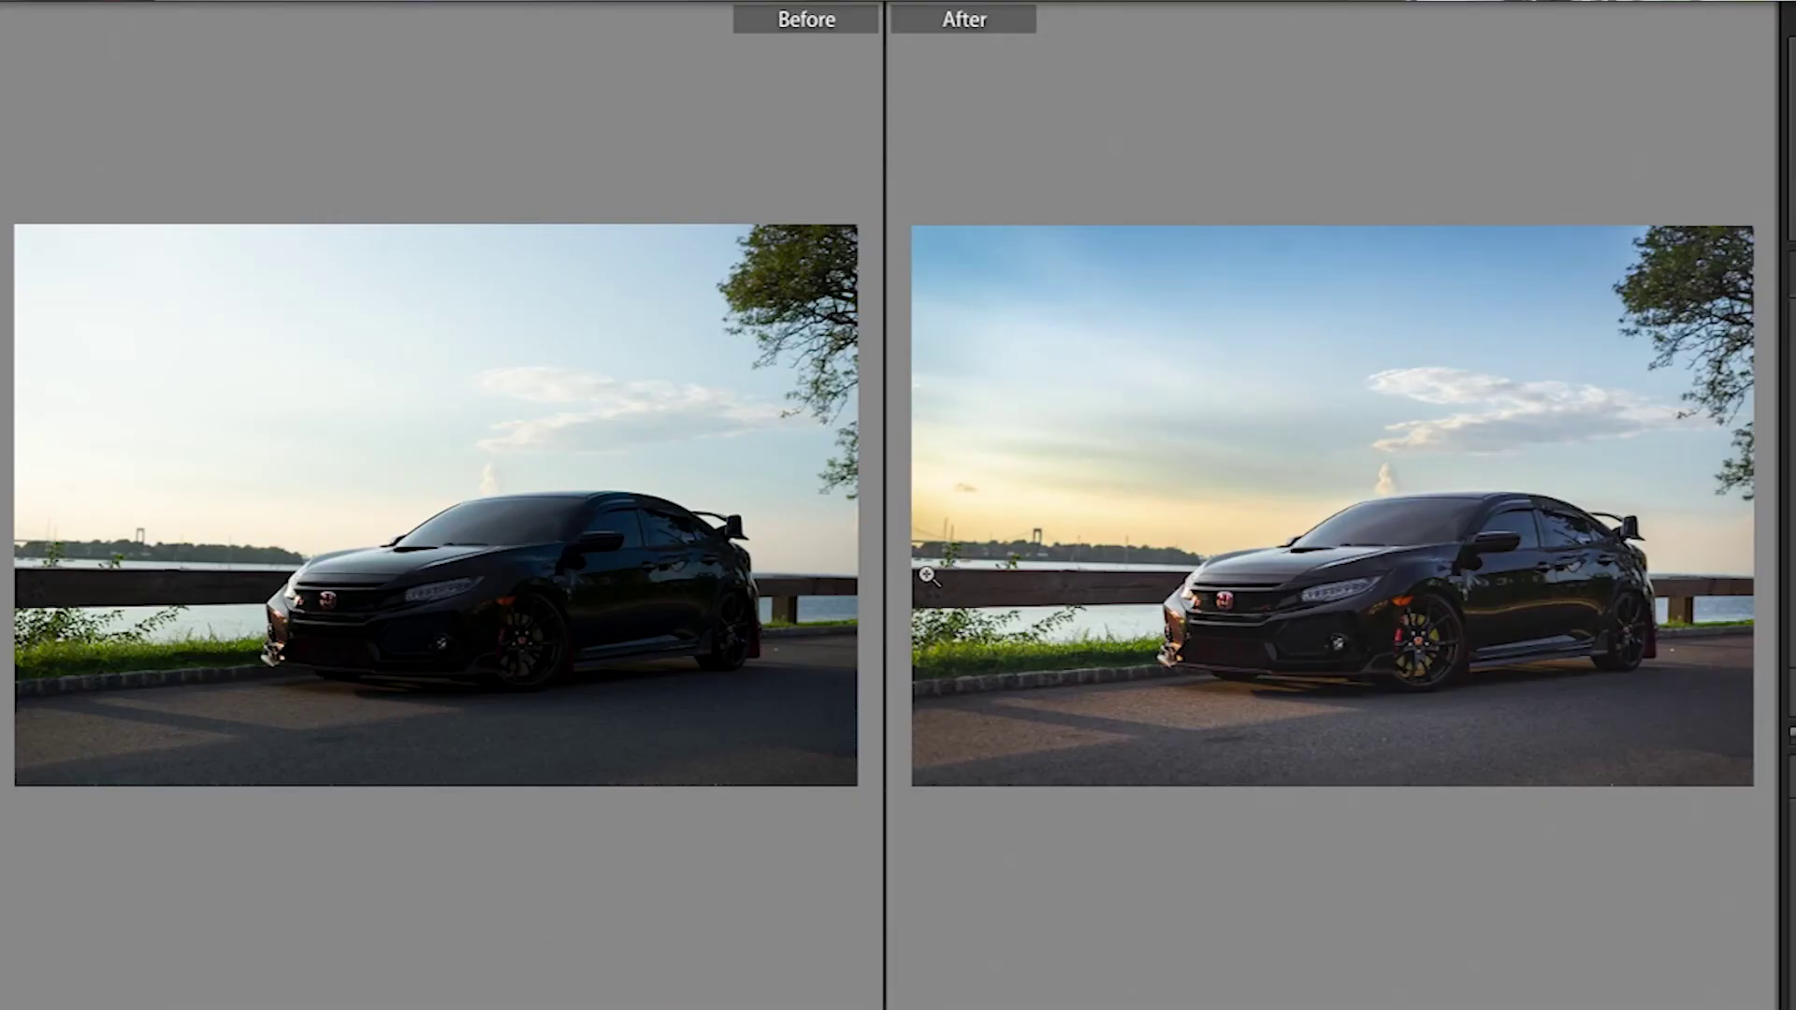